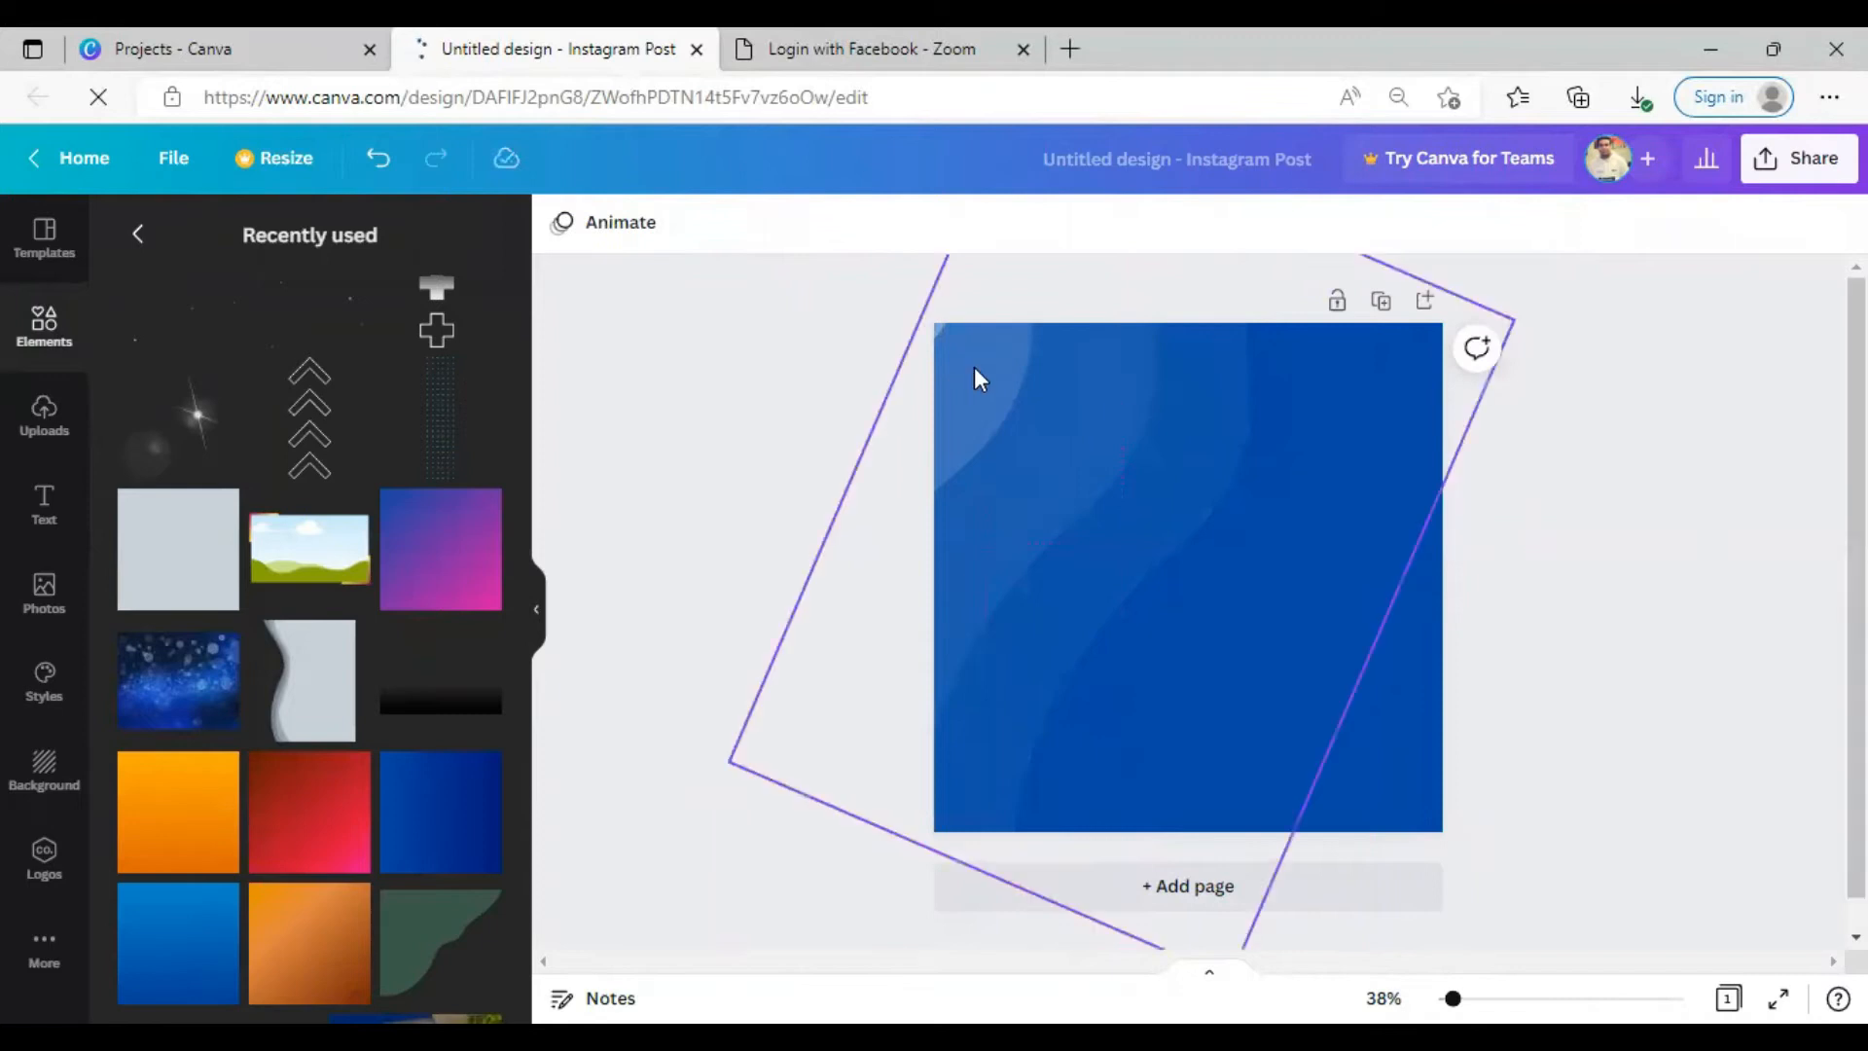
Reposition the overlapping translucent wave layers on the blue background and delete the surplus one
left_click_drag(872, 429, 972, 447)
left_click(944, 356)
left_click_drag(723, 417, 864, 426)
left_click(958, 408)
left_click(995, 462)
left_click(1341, 502)
left_click(997, 478)
left_click_drag(1310, 508, 777, 545)
left_click(1838, 224)
Stagger the wave layers so three progressively lighter blue bands curve down the left side of the page
left_click(1239, 467)
left_click_drag(1239, 467, 1127, 391)
left_click_drag(1177, 526, 1536, 678)
left_click_drag(756, 736, 645, 781)
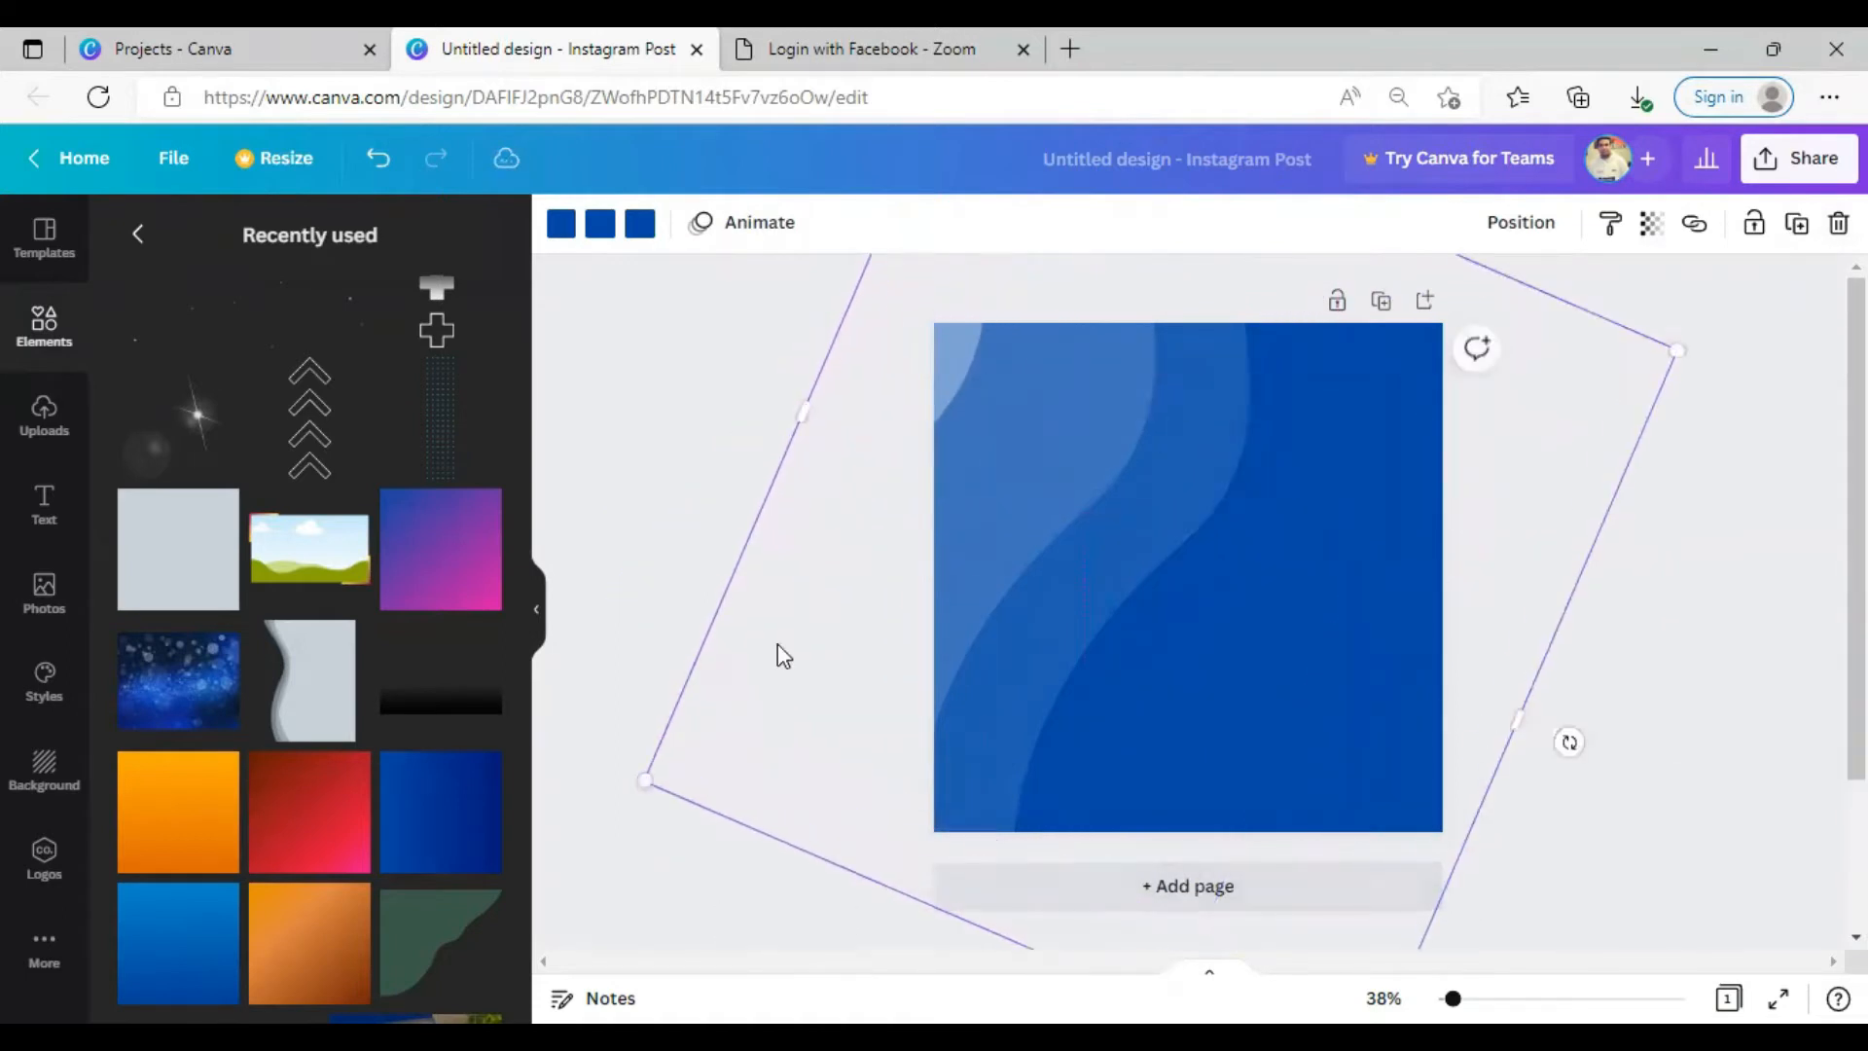
left_click_drag(996, 469, 1029, 578)
left_click(788, 458)
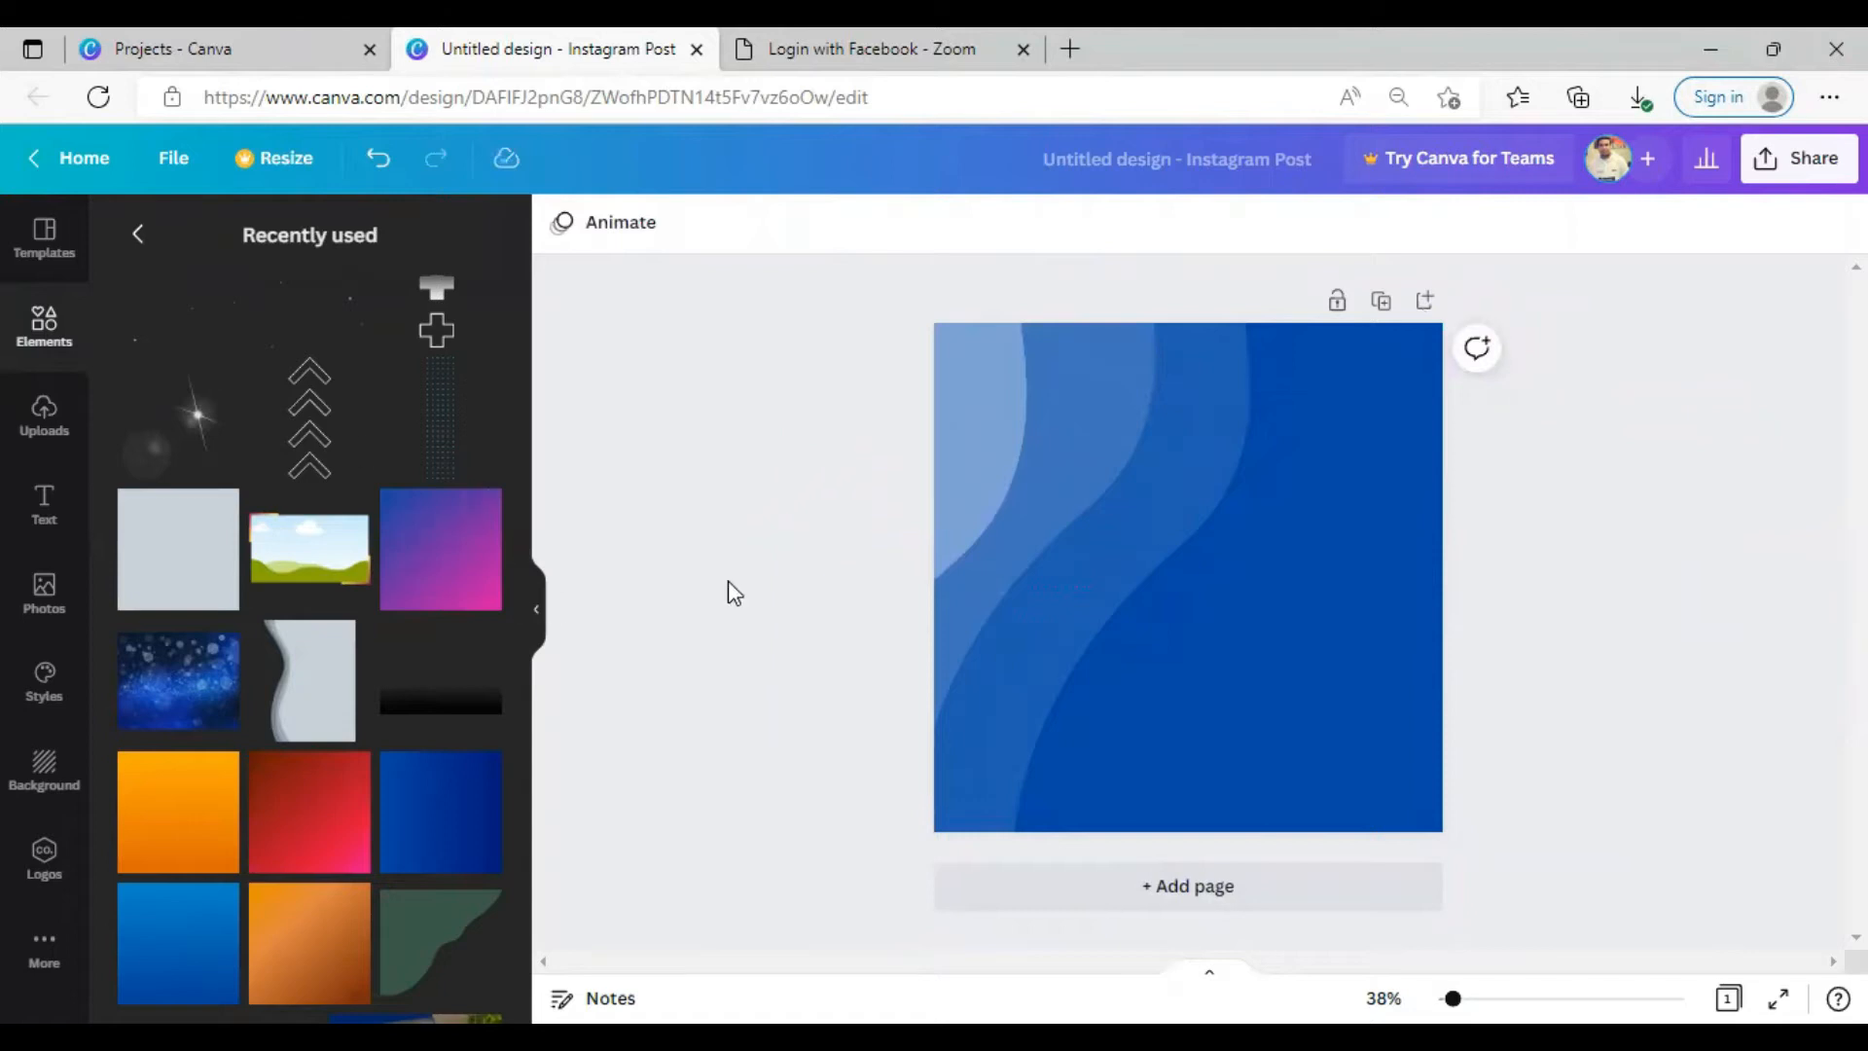
Rotate all the wave layers together so the lightest bands run down the right side of the page
left_click_drag(842, 340, 1476, 953)
left_click_drag(1787, 621, 1135, 582)
left_click(882, 735)
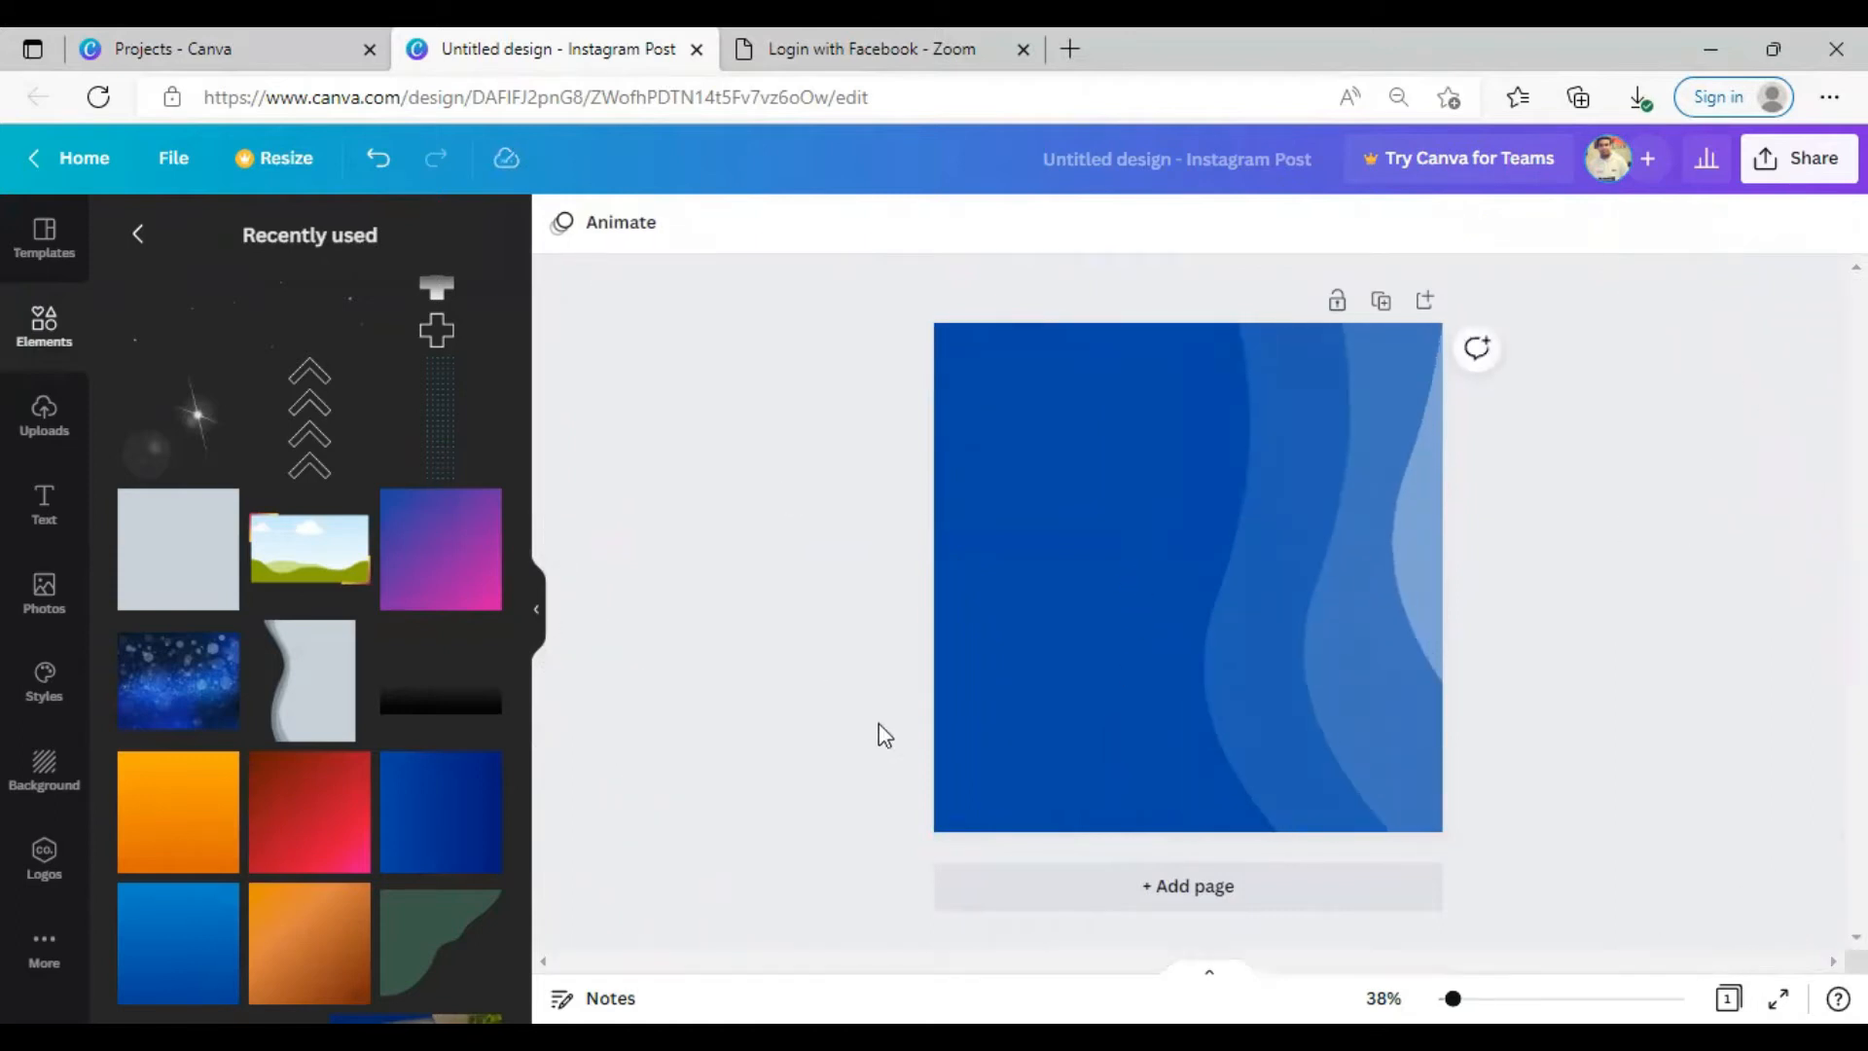
Add the recently used gradient square and recolor it from white to light gray
left_click(441, 550)
left_click(561, 223)
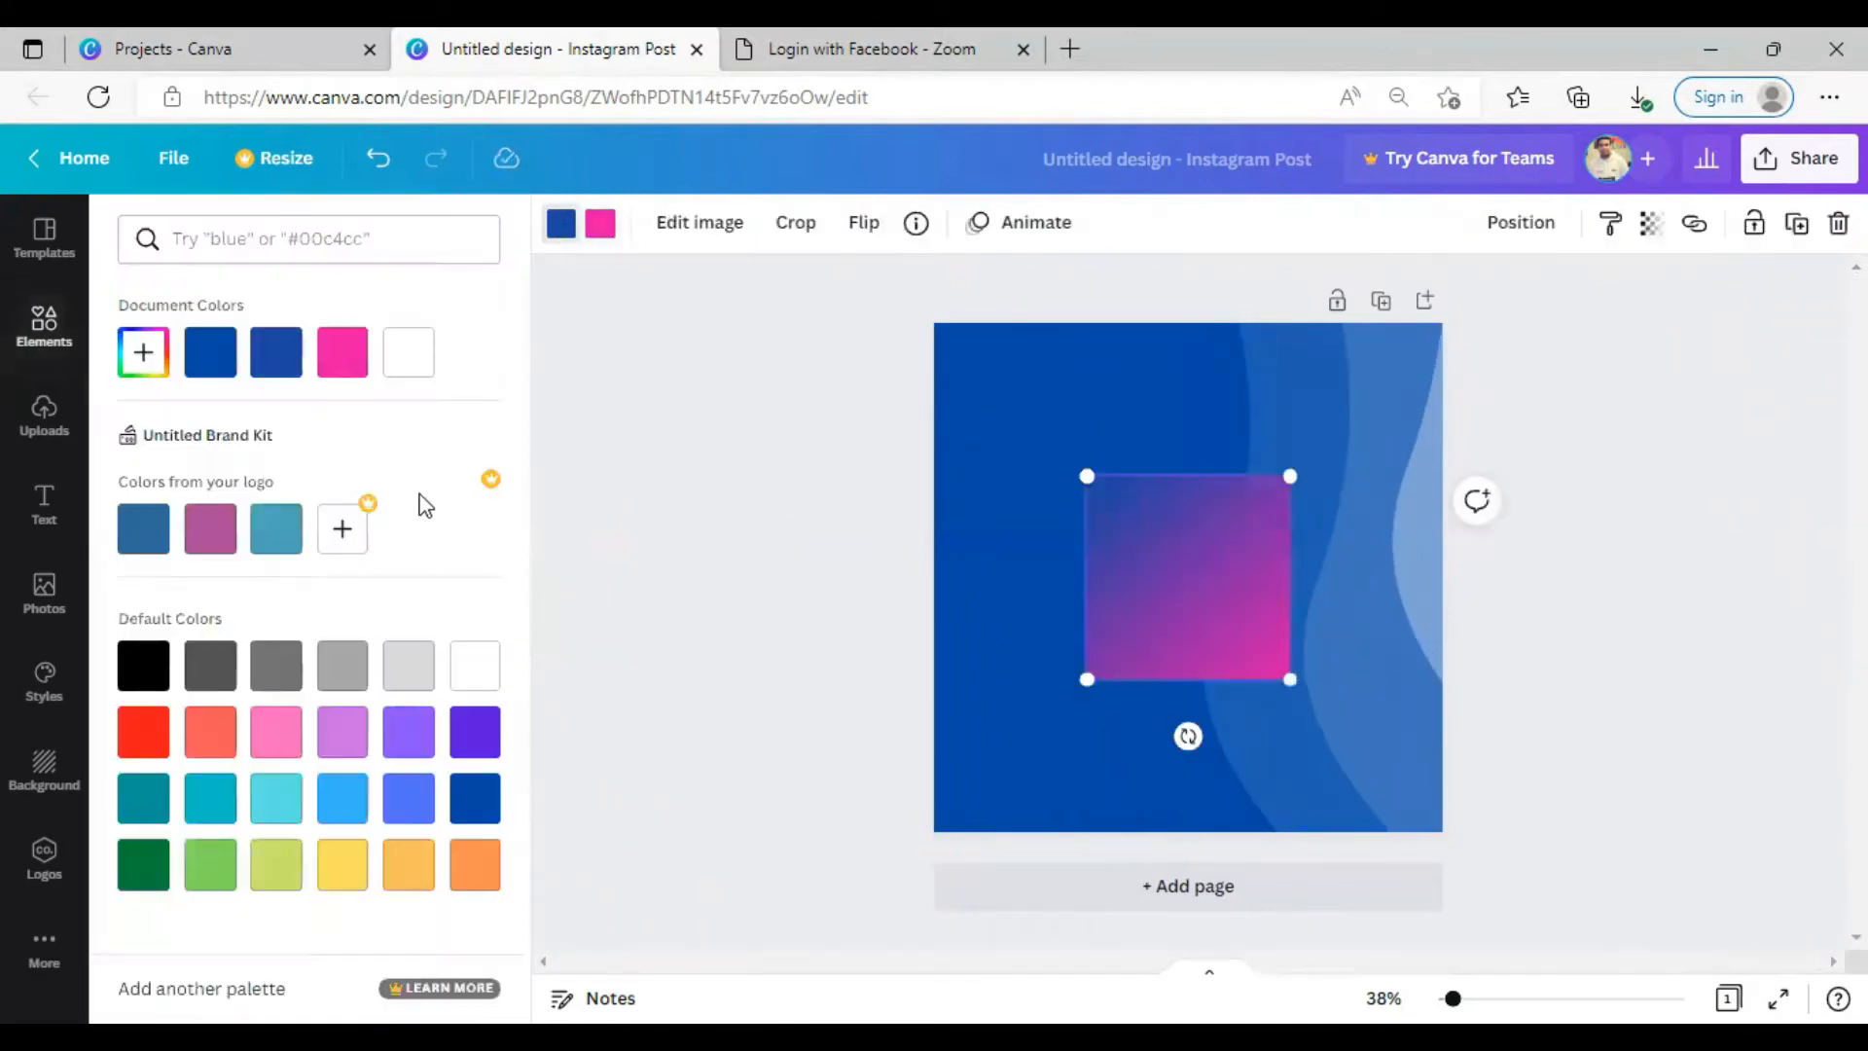
left_click(409, 352)
left_click(408, 664)
left_click(1029, 628)
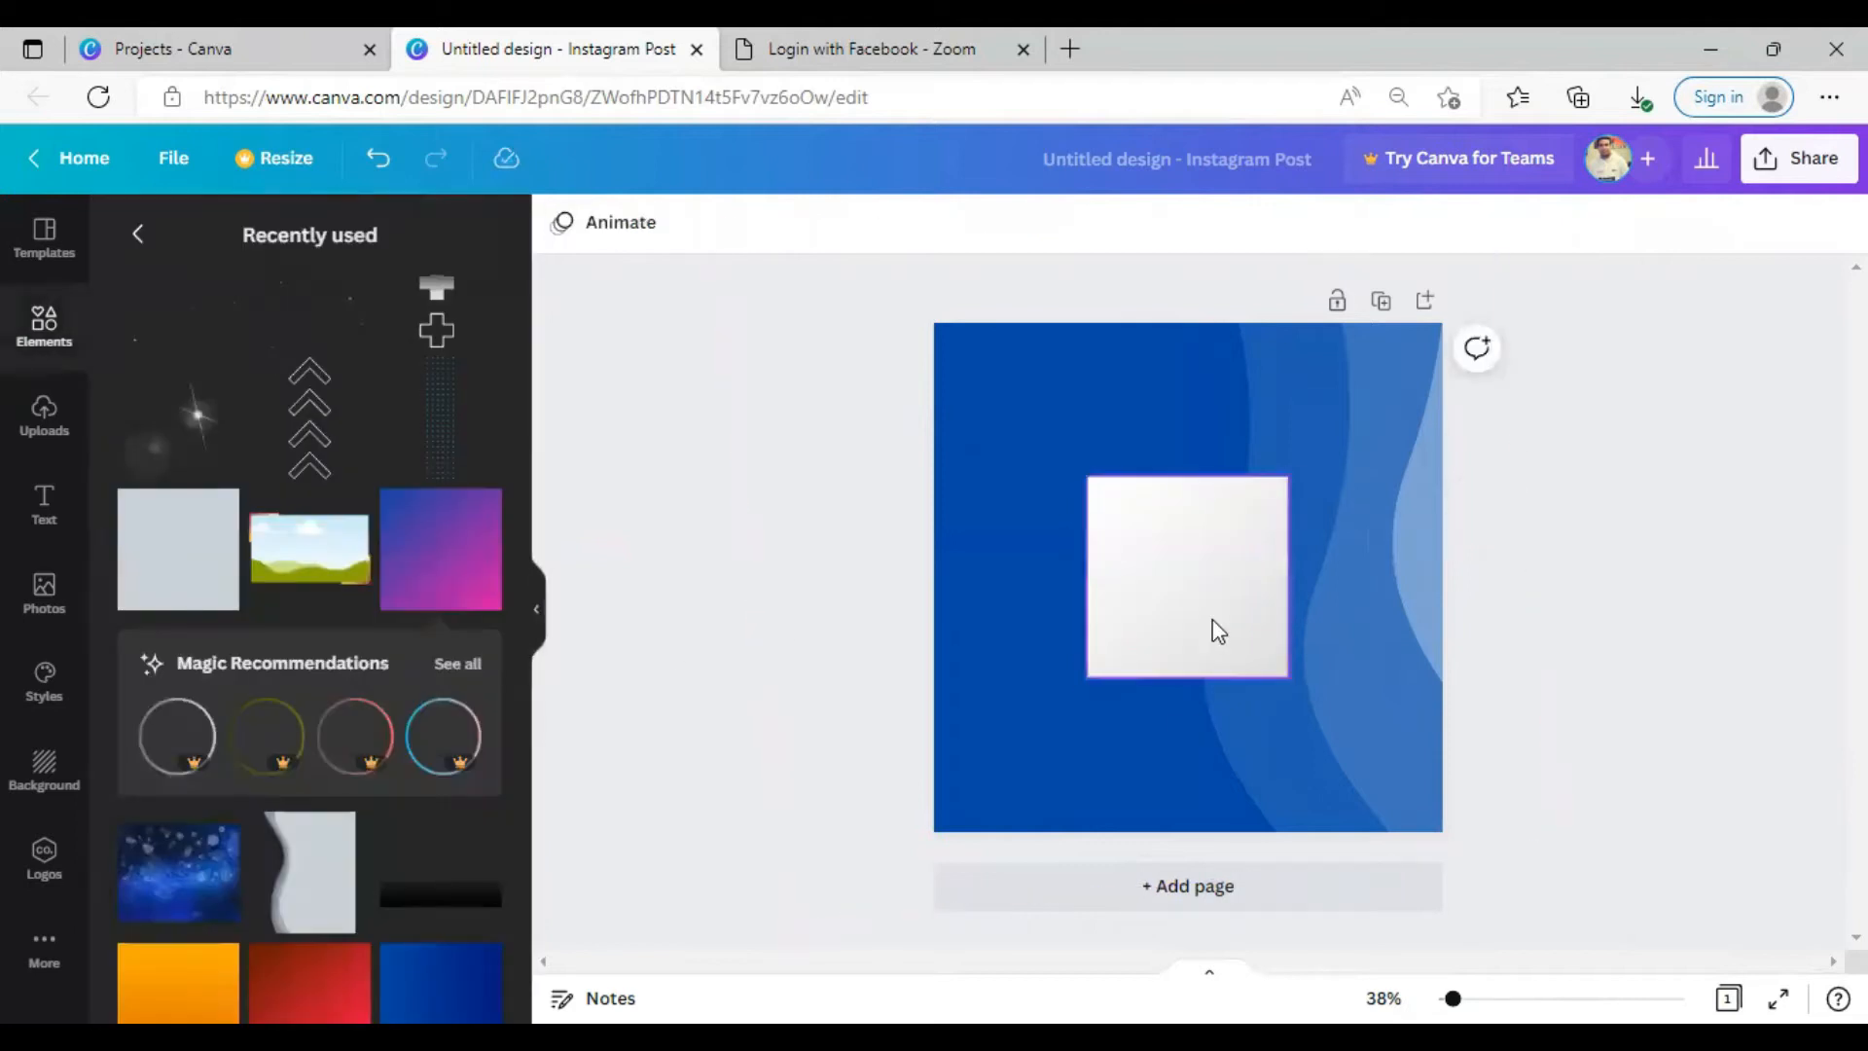
Enlarge the white-gray gradient square and place it over roughly the left two-thirds of the page
left_click_drag(1212, 620, 1028, 420)
left_click_drag(1104, 476, 1549, 924)
left_click_drag(1193, 665, 905, 646)
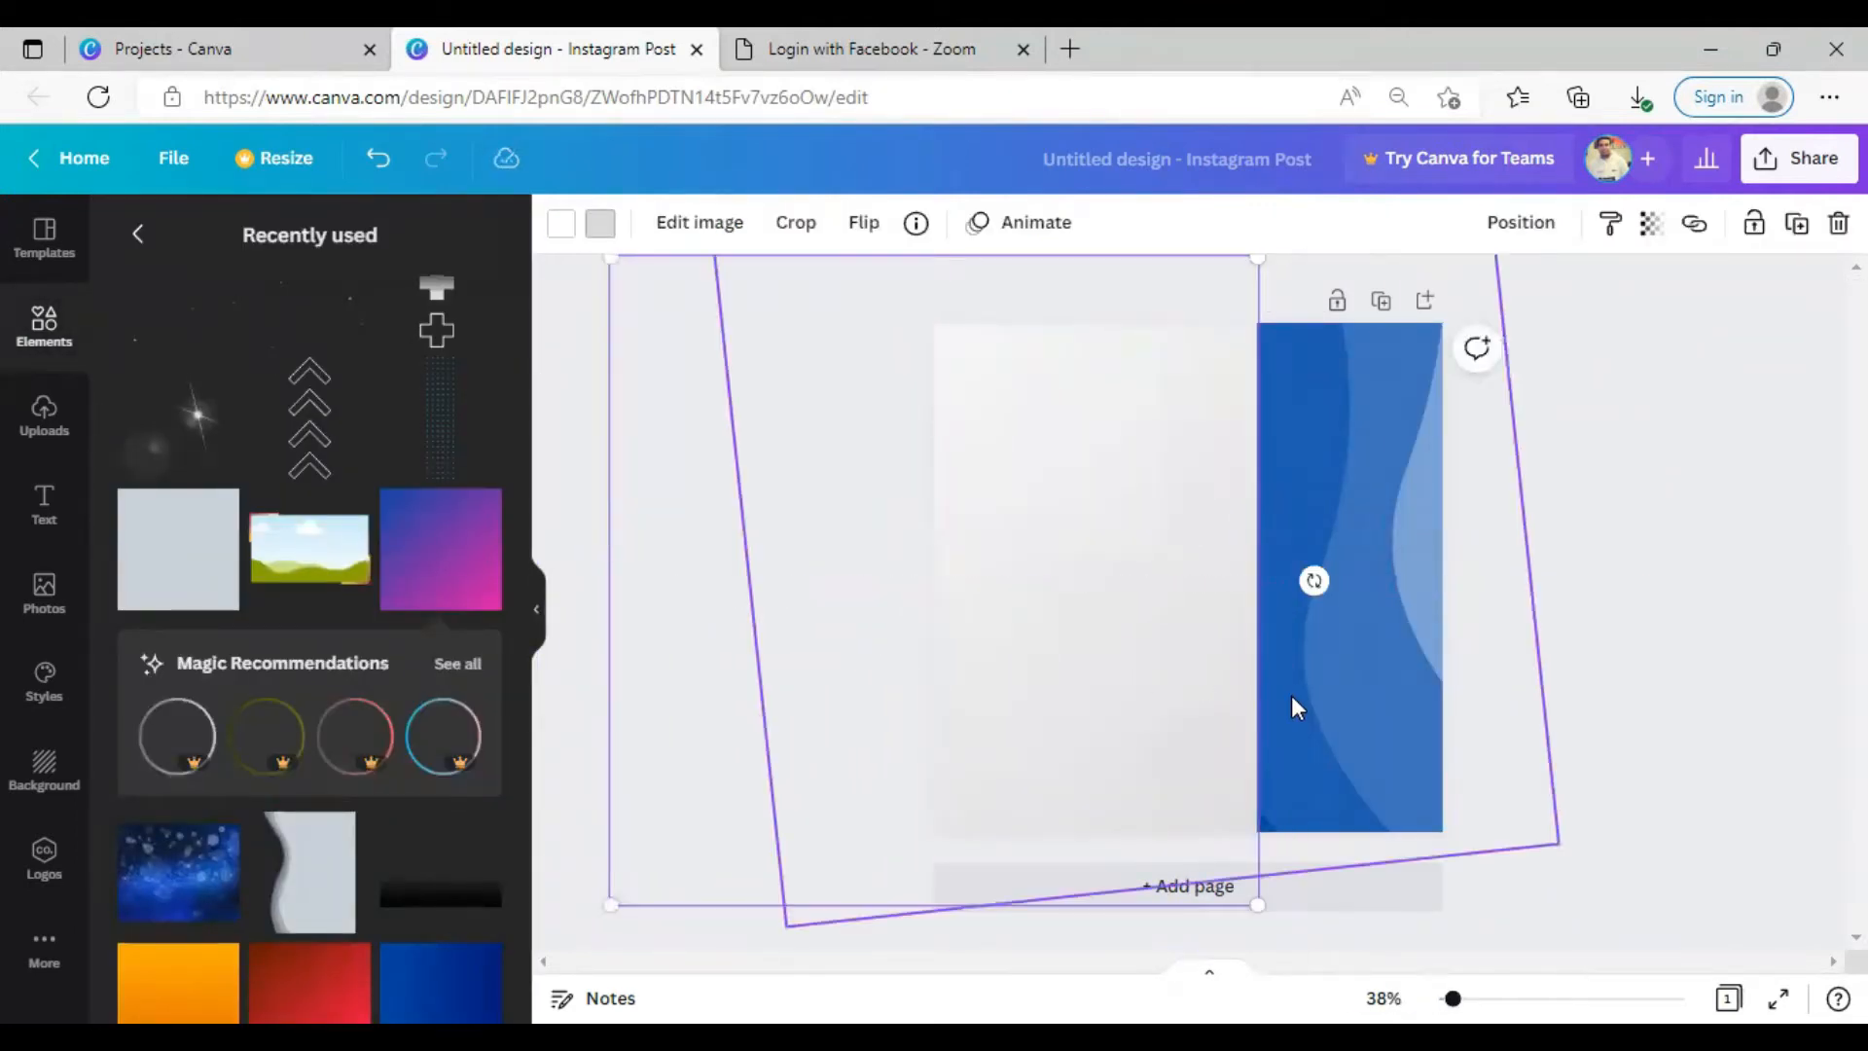
Slightly enlarge the wave artwork behind the light gradient panel
left_click(1293, 706)
left_click_drag(781, 927, 786, 969)
left_click(1739, 596)
left_click_drag(1109, 614, 1106, 613)
left_click(1761, 596)
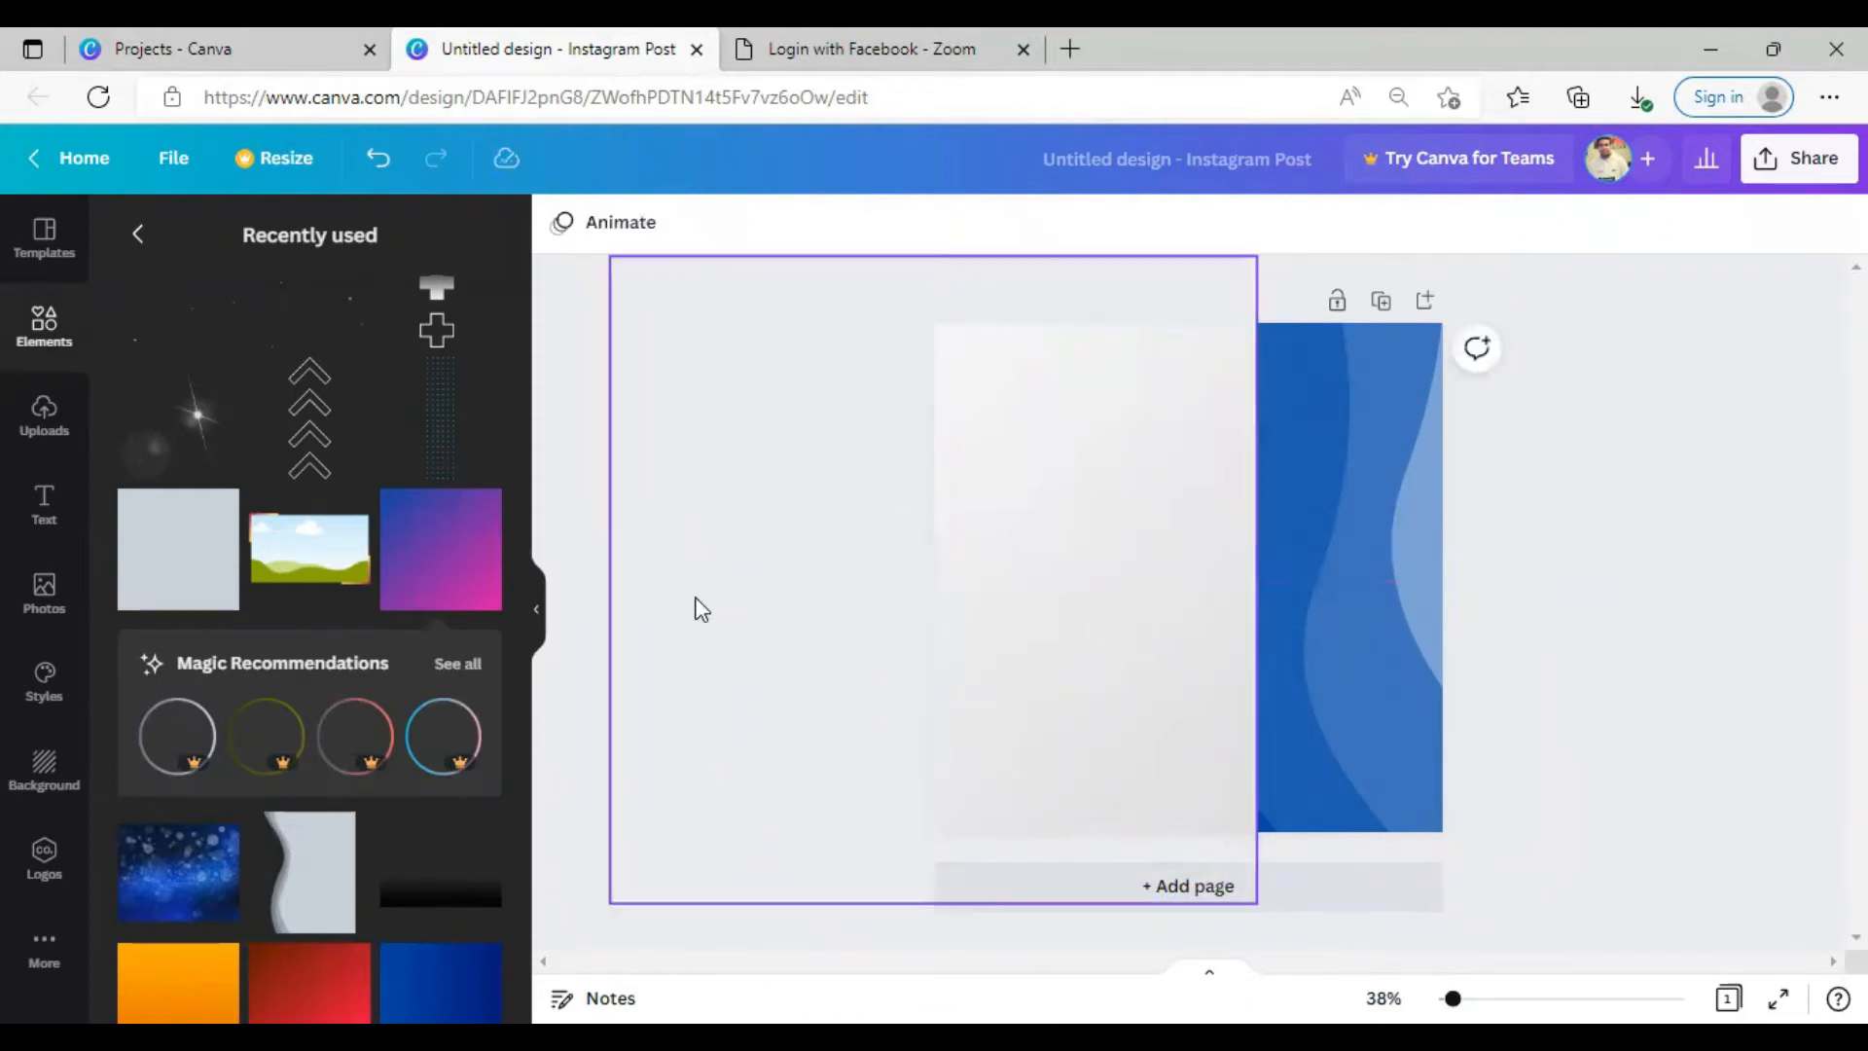
Search the elements library for "Frame MOBILE" and clear the search
left_click(48, 336)
left_click(250, 241)
left_click(264, 394)
left_click(159, 309)
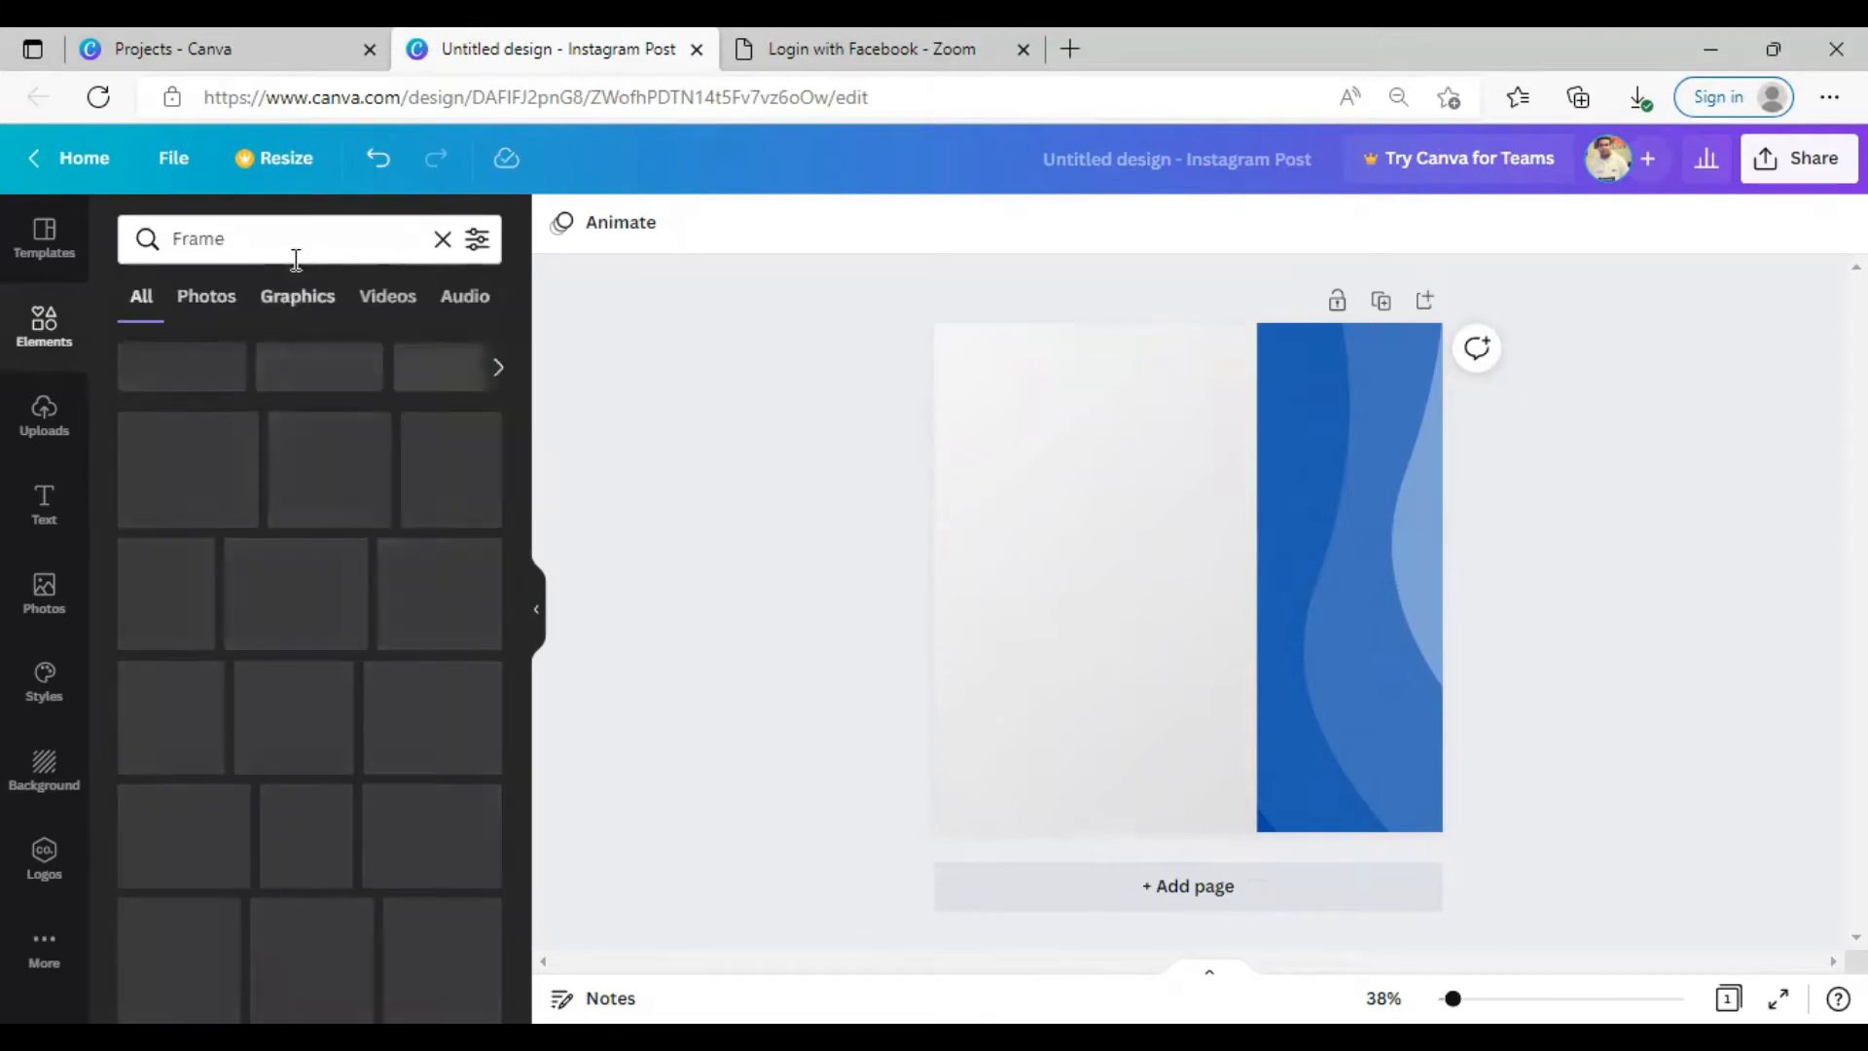
left_click(293, 241)
type("MOBILE")
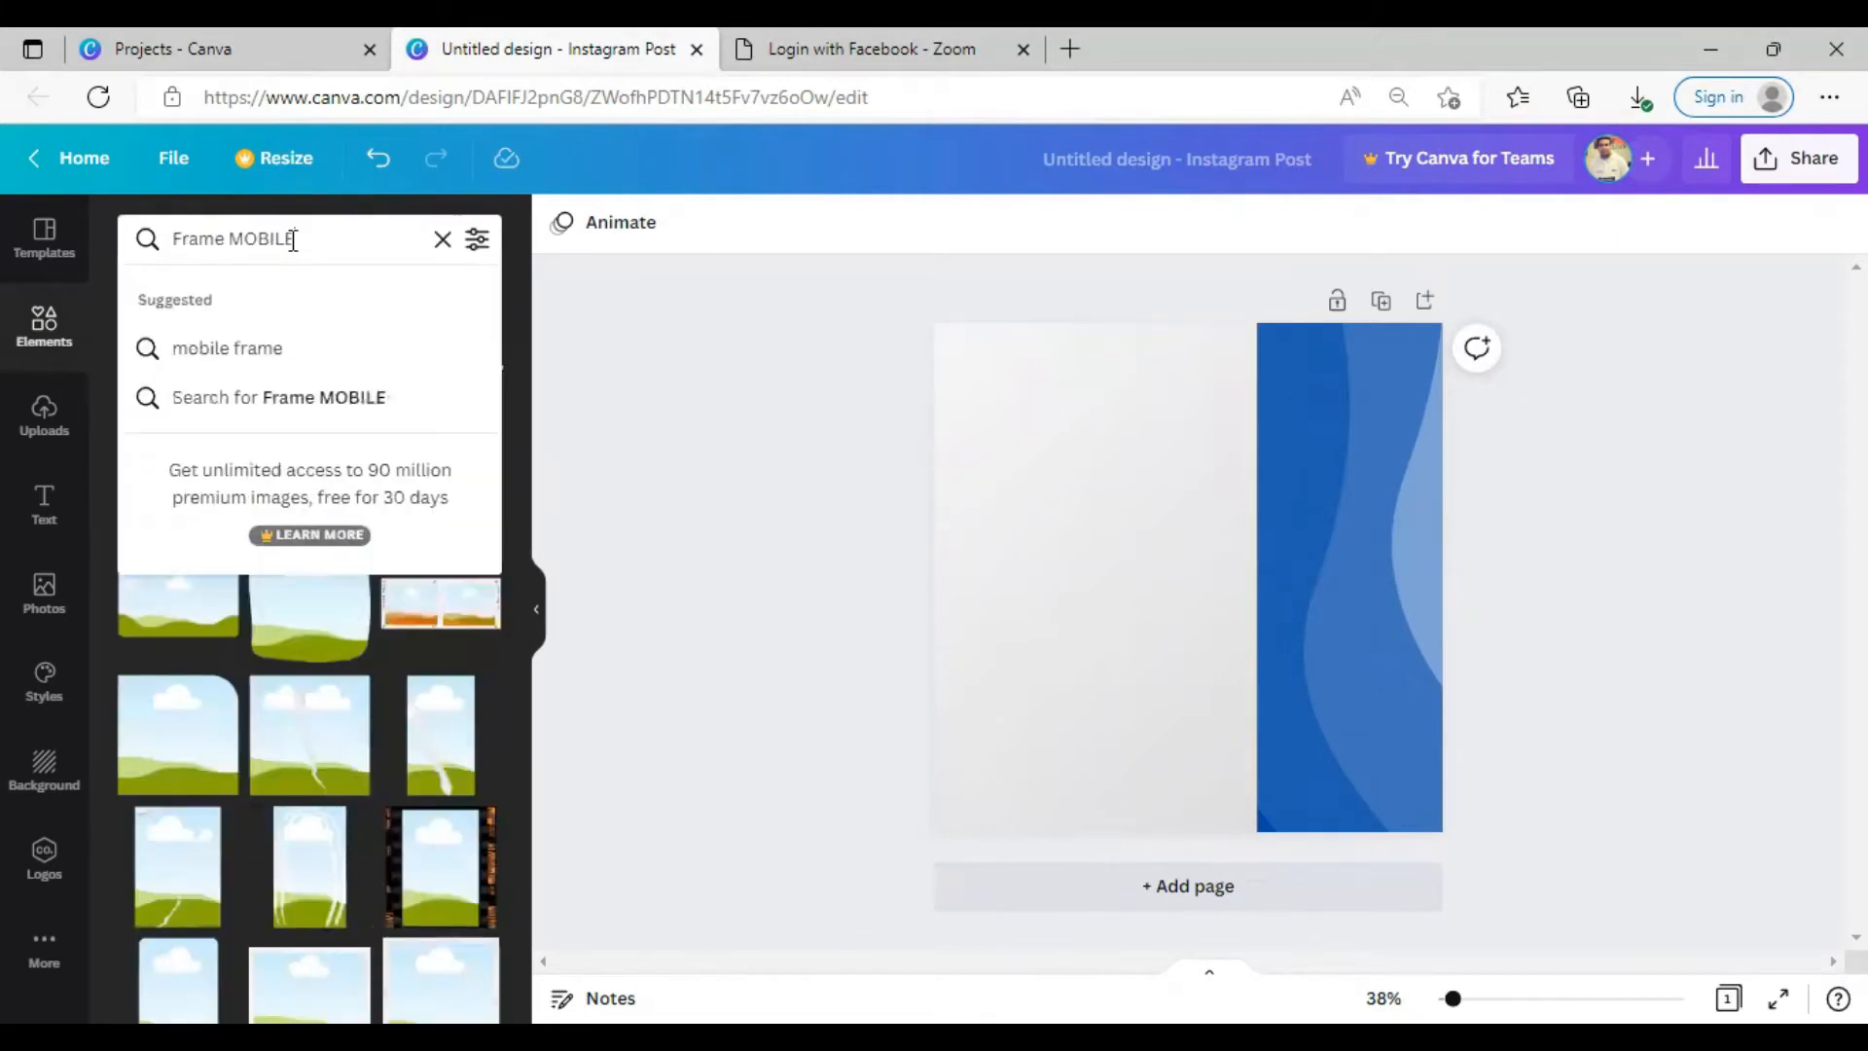
key("Return")
left_click_drag(523, 407, 524, 469)
left_click(443, 240)
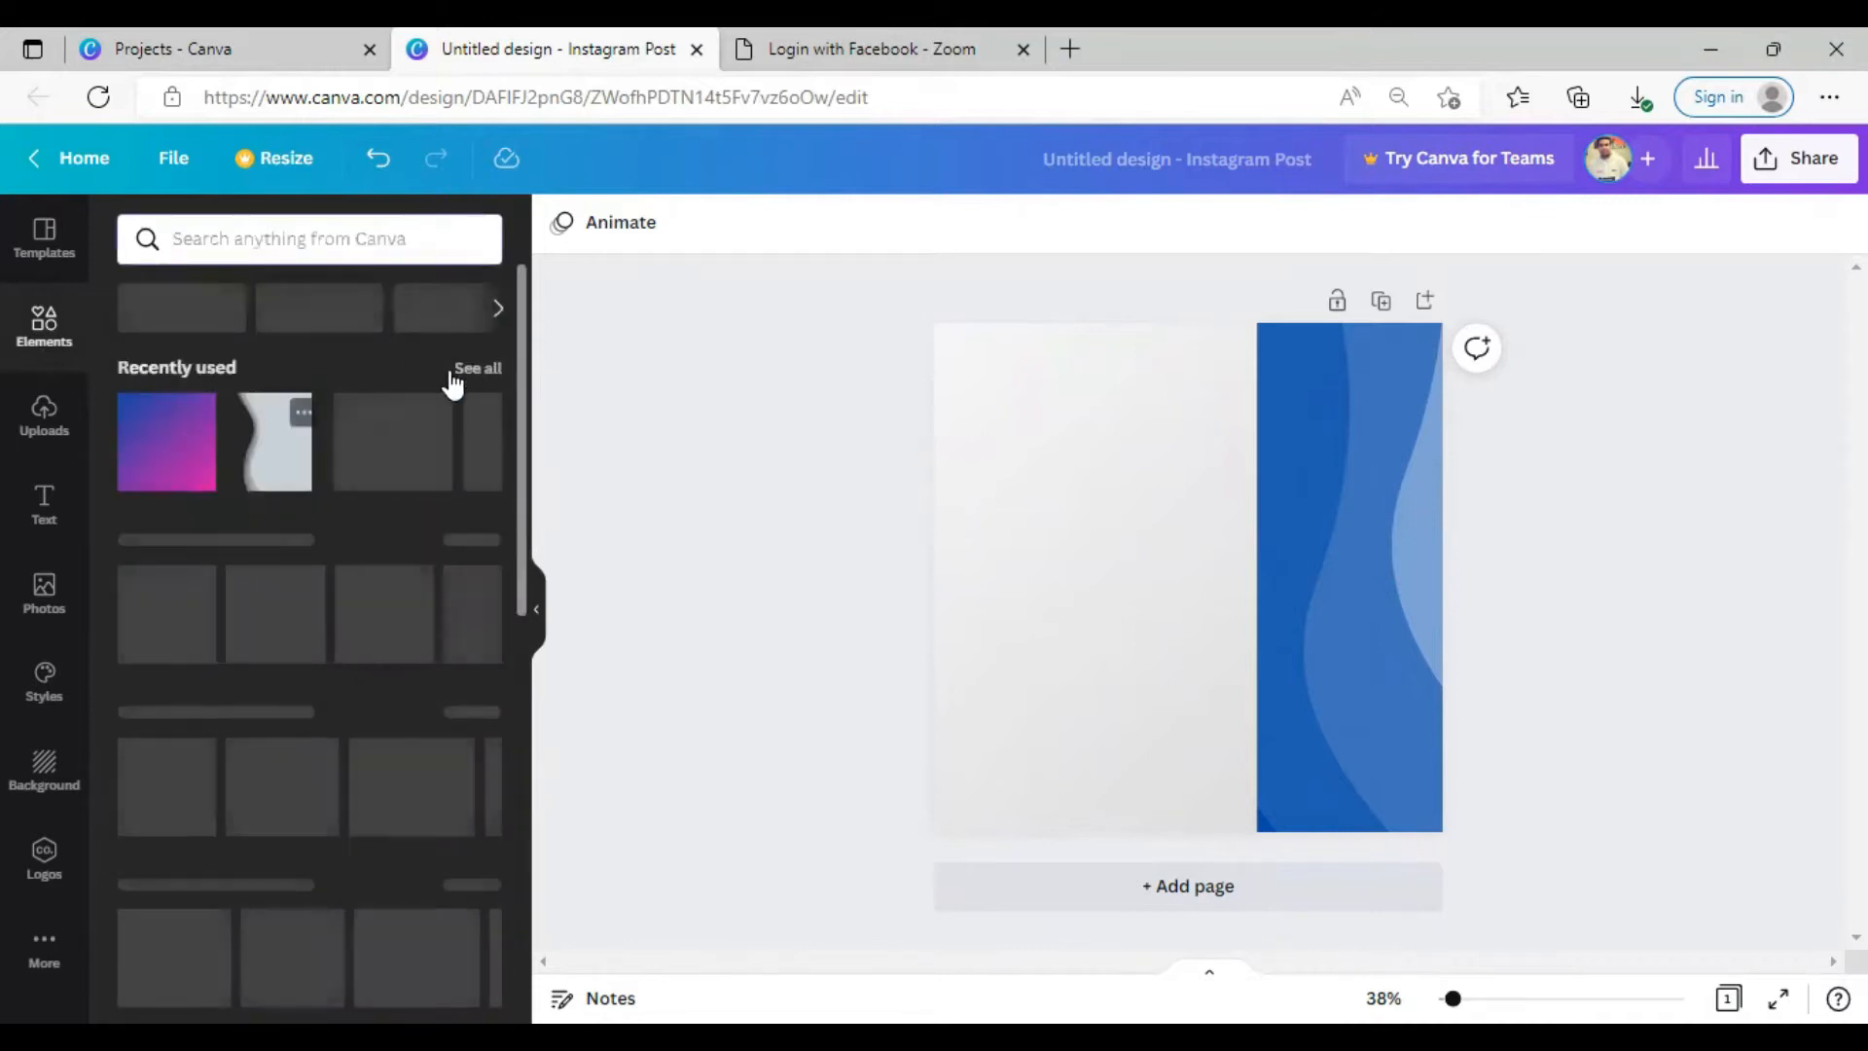
Search the elements for "mobile frame" and add the black phone graphic with a home button to the page
left_click(151, 305)
left_click_drag(524, 407, 528, 564)
left_click(241, 237)
double_click(242, 236)
type("mobile frame")
key("Return")
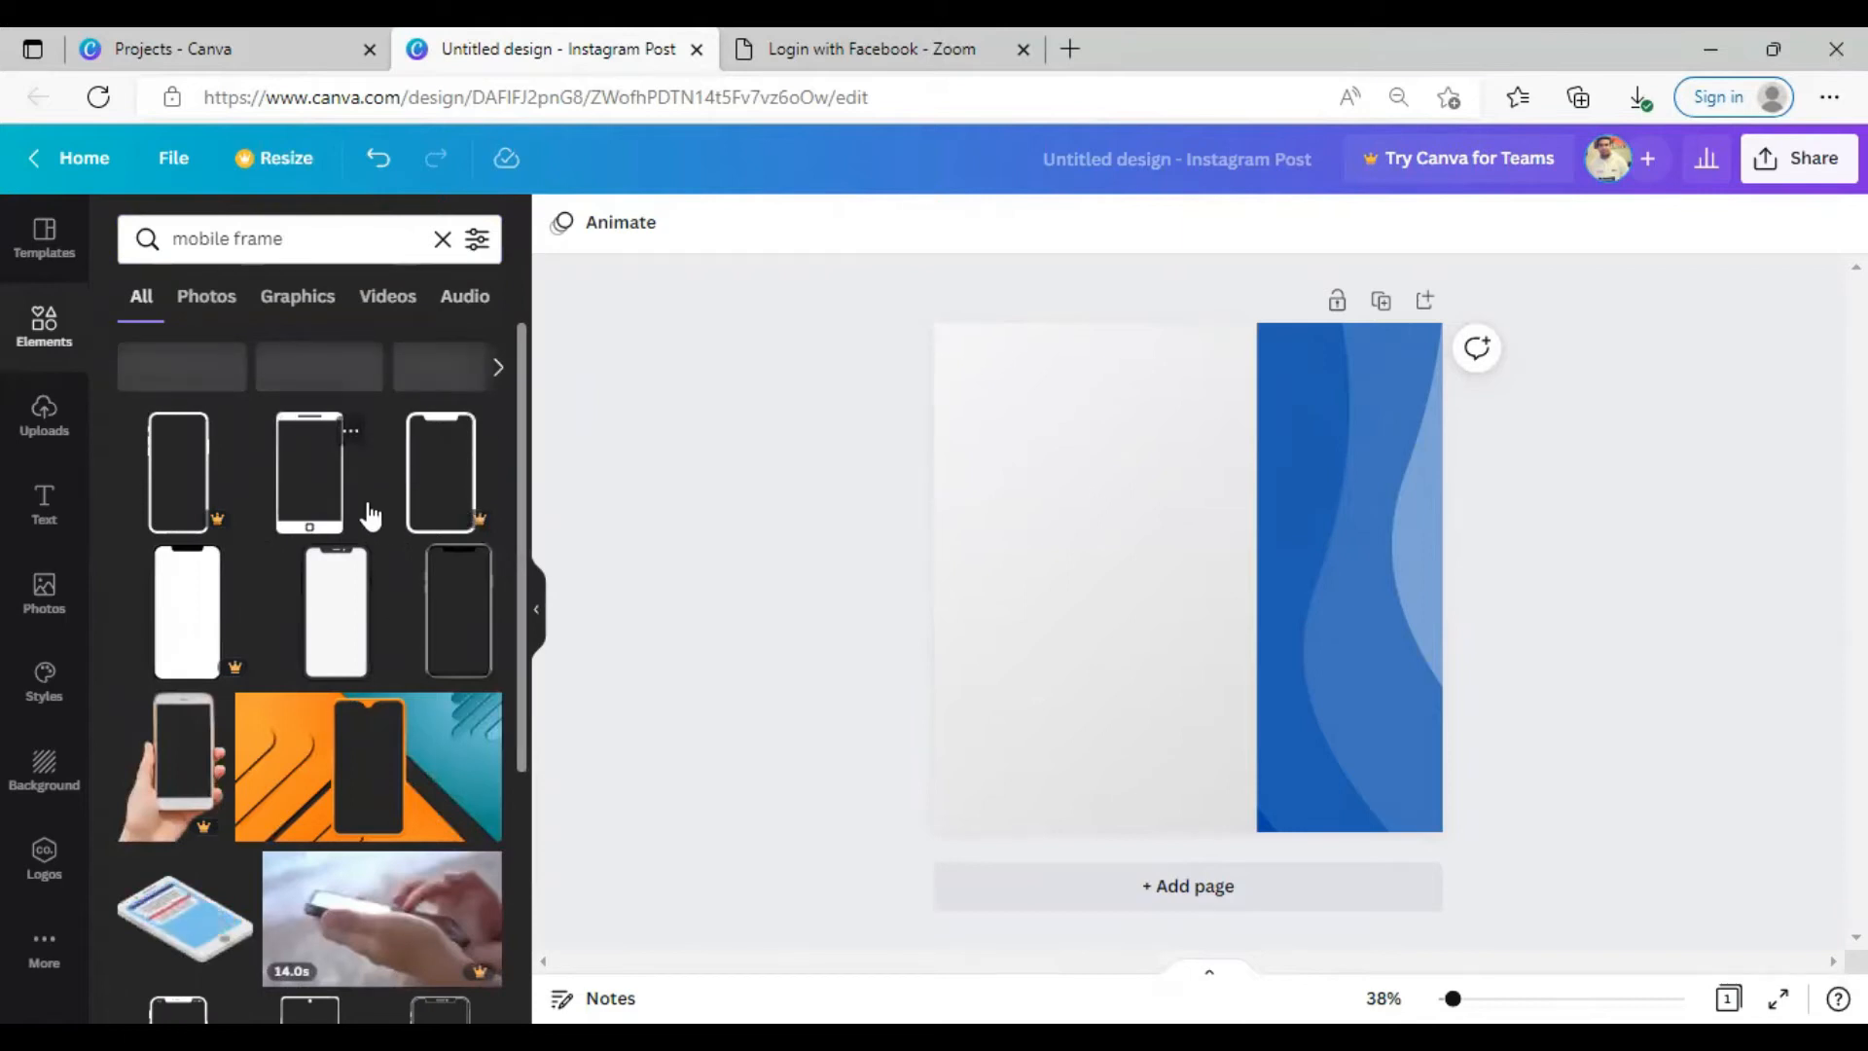
left_click_drag(523, 492, 523, 827)
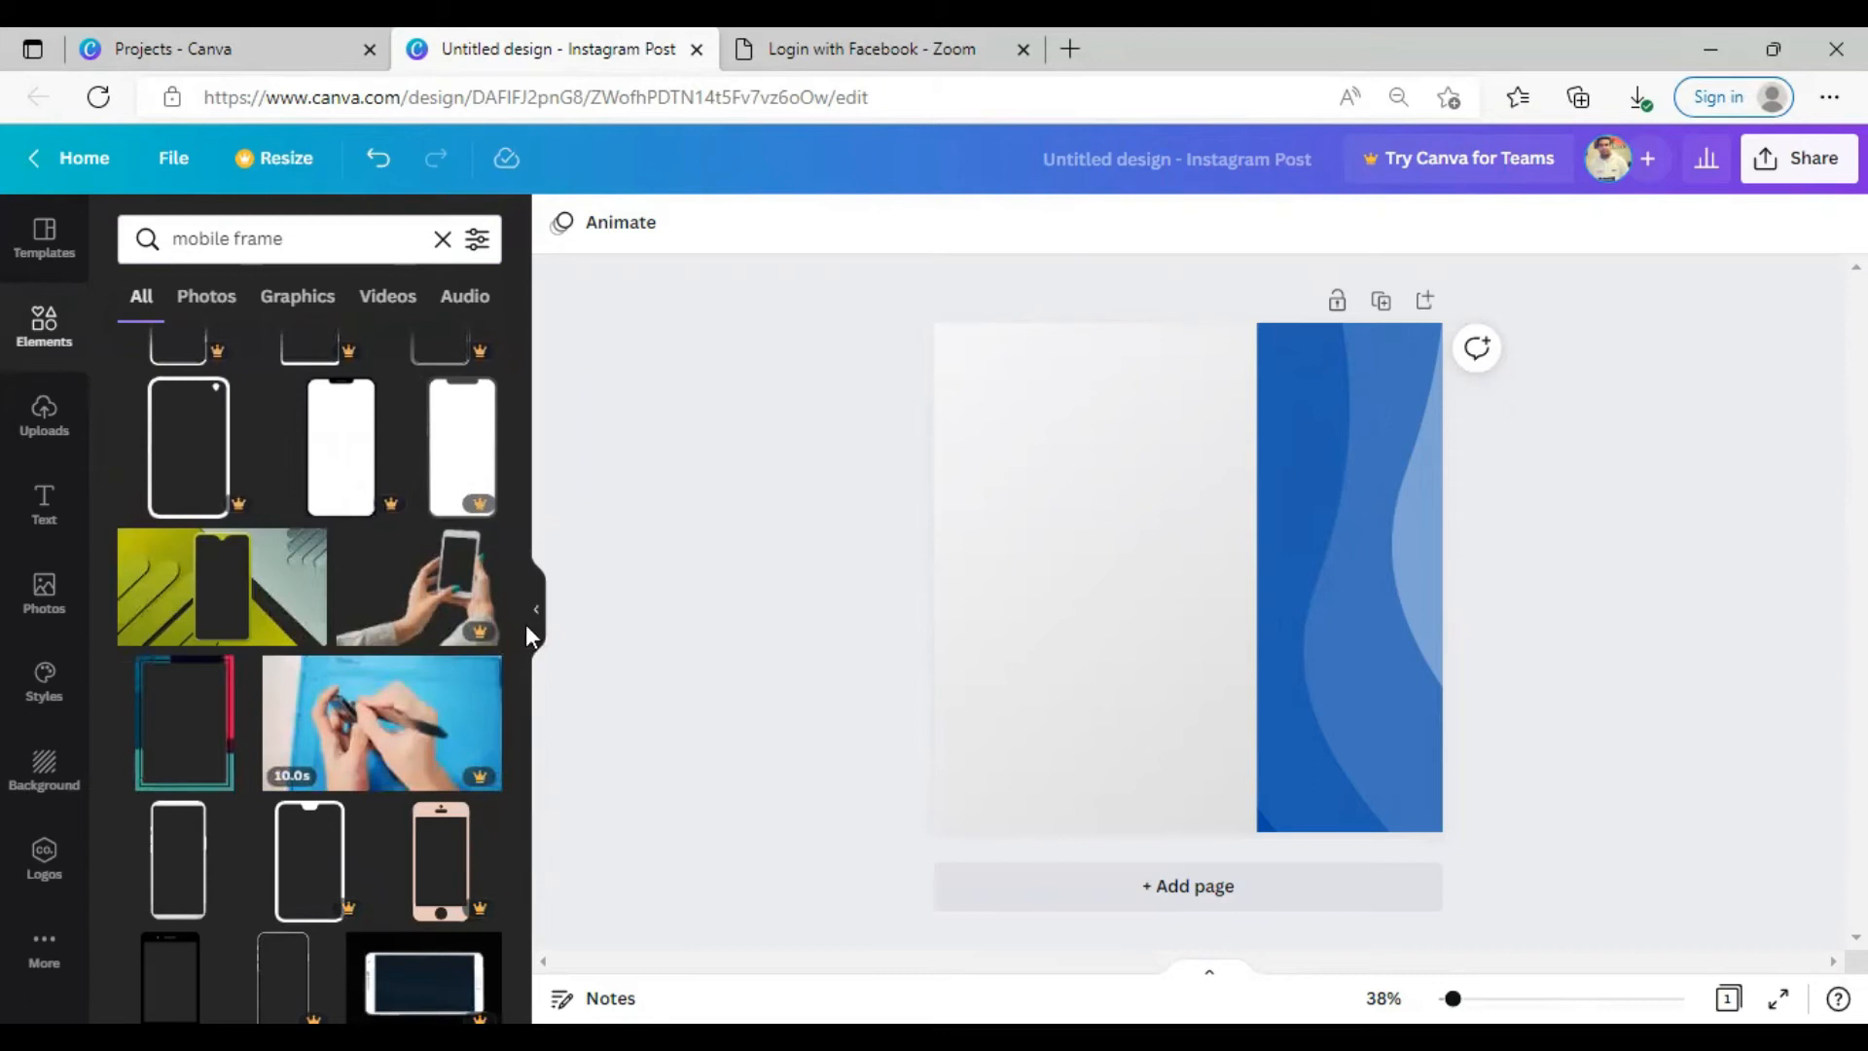
left_click_drag(525, 662, 526, 772)
scroll(129, 579, "down", 1)
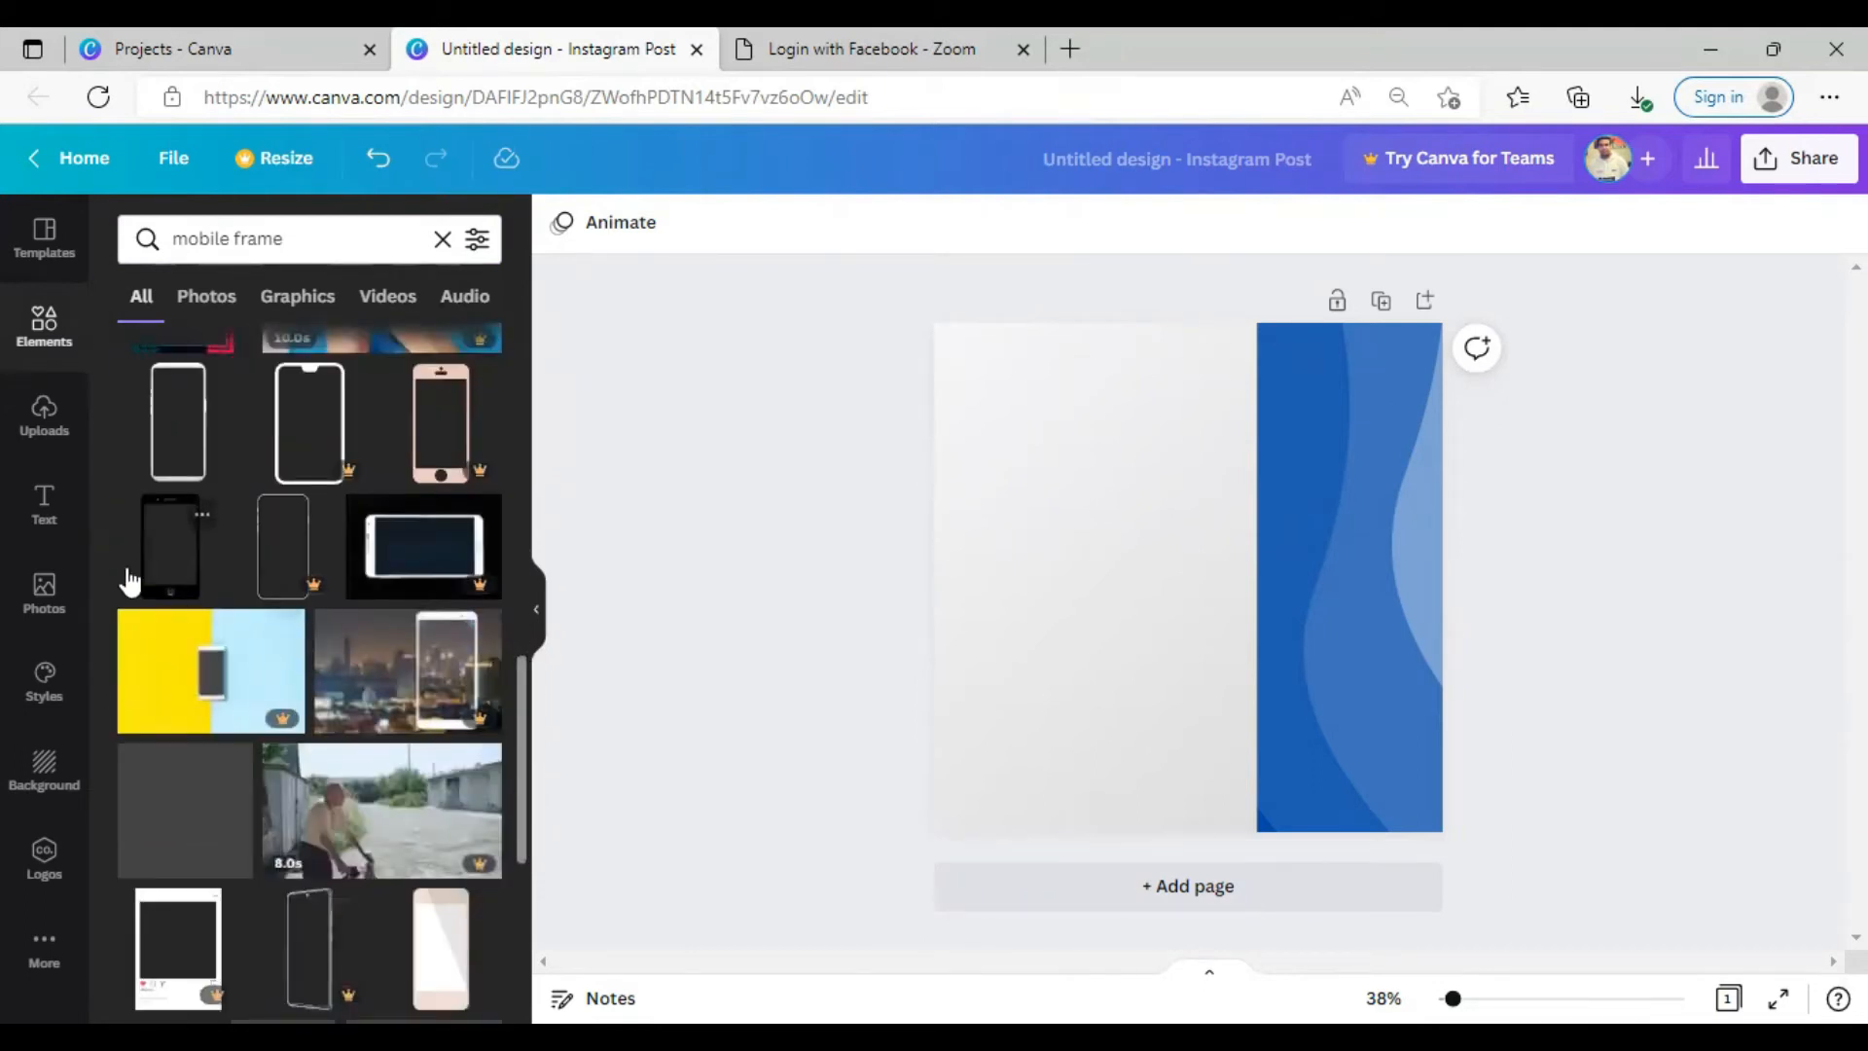
left_click(129, 579)
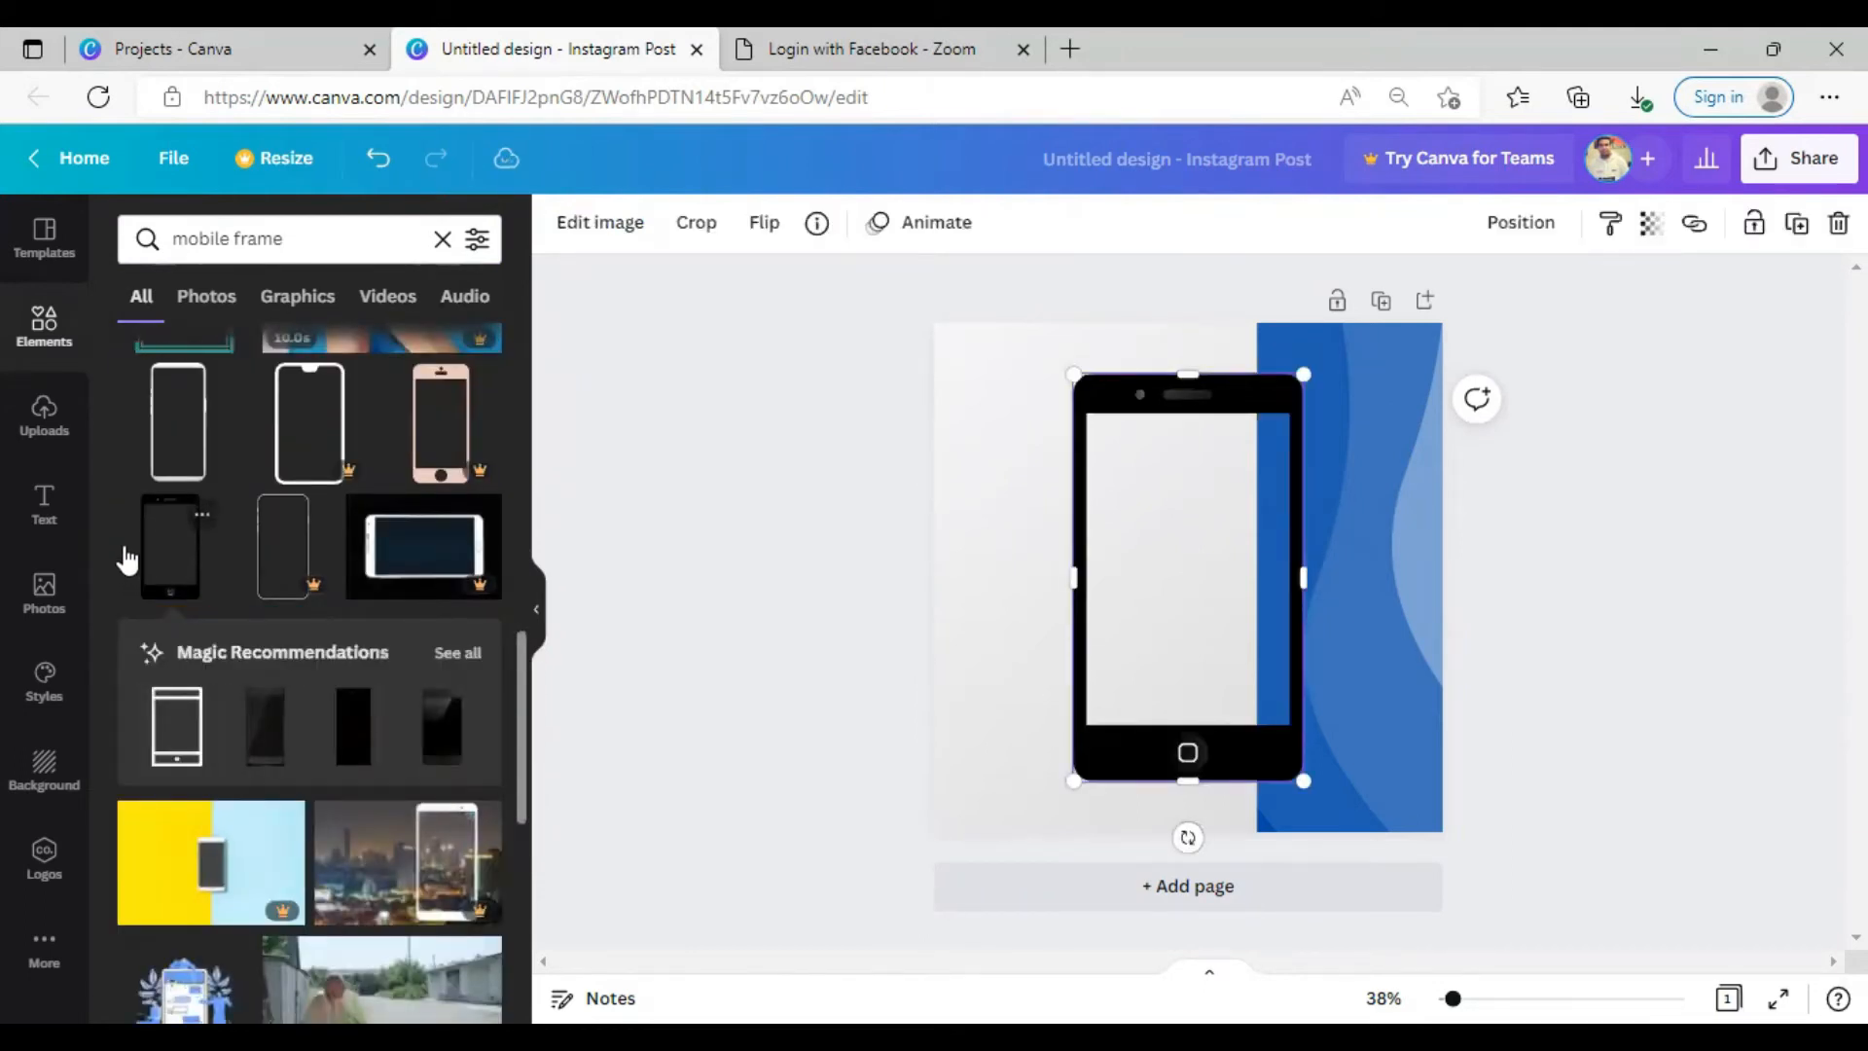
left_click_drag(526, 720, 526, 871)
Browse the Frame elements and add the notched smartphone photo frame to the page
left_click(39, 329)
left_click(247, 241)
left_click(114, 345)
left_click(152, 308)
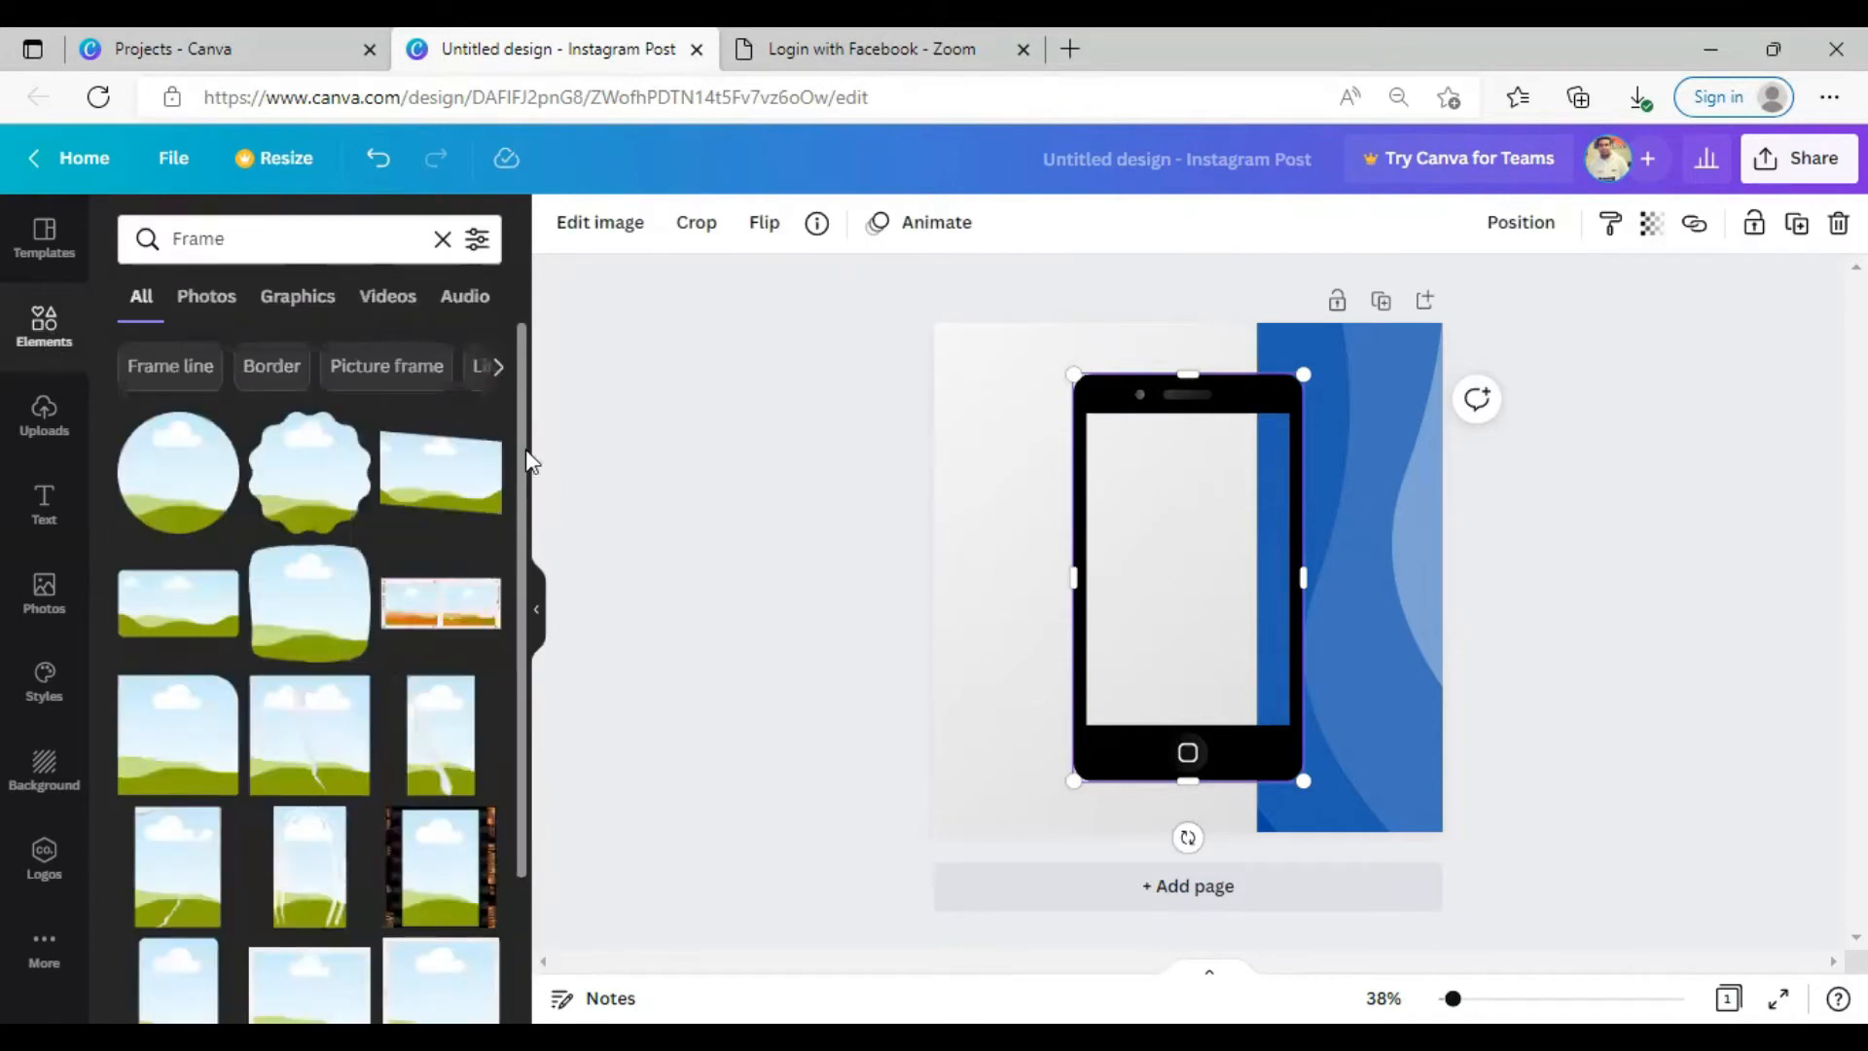
left_click(495, 371)
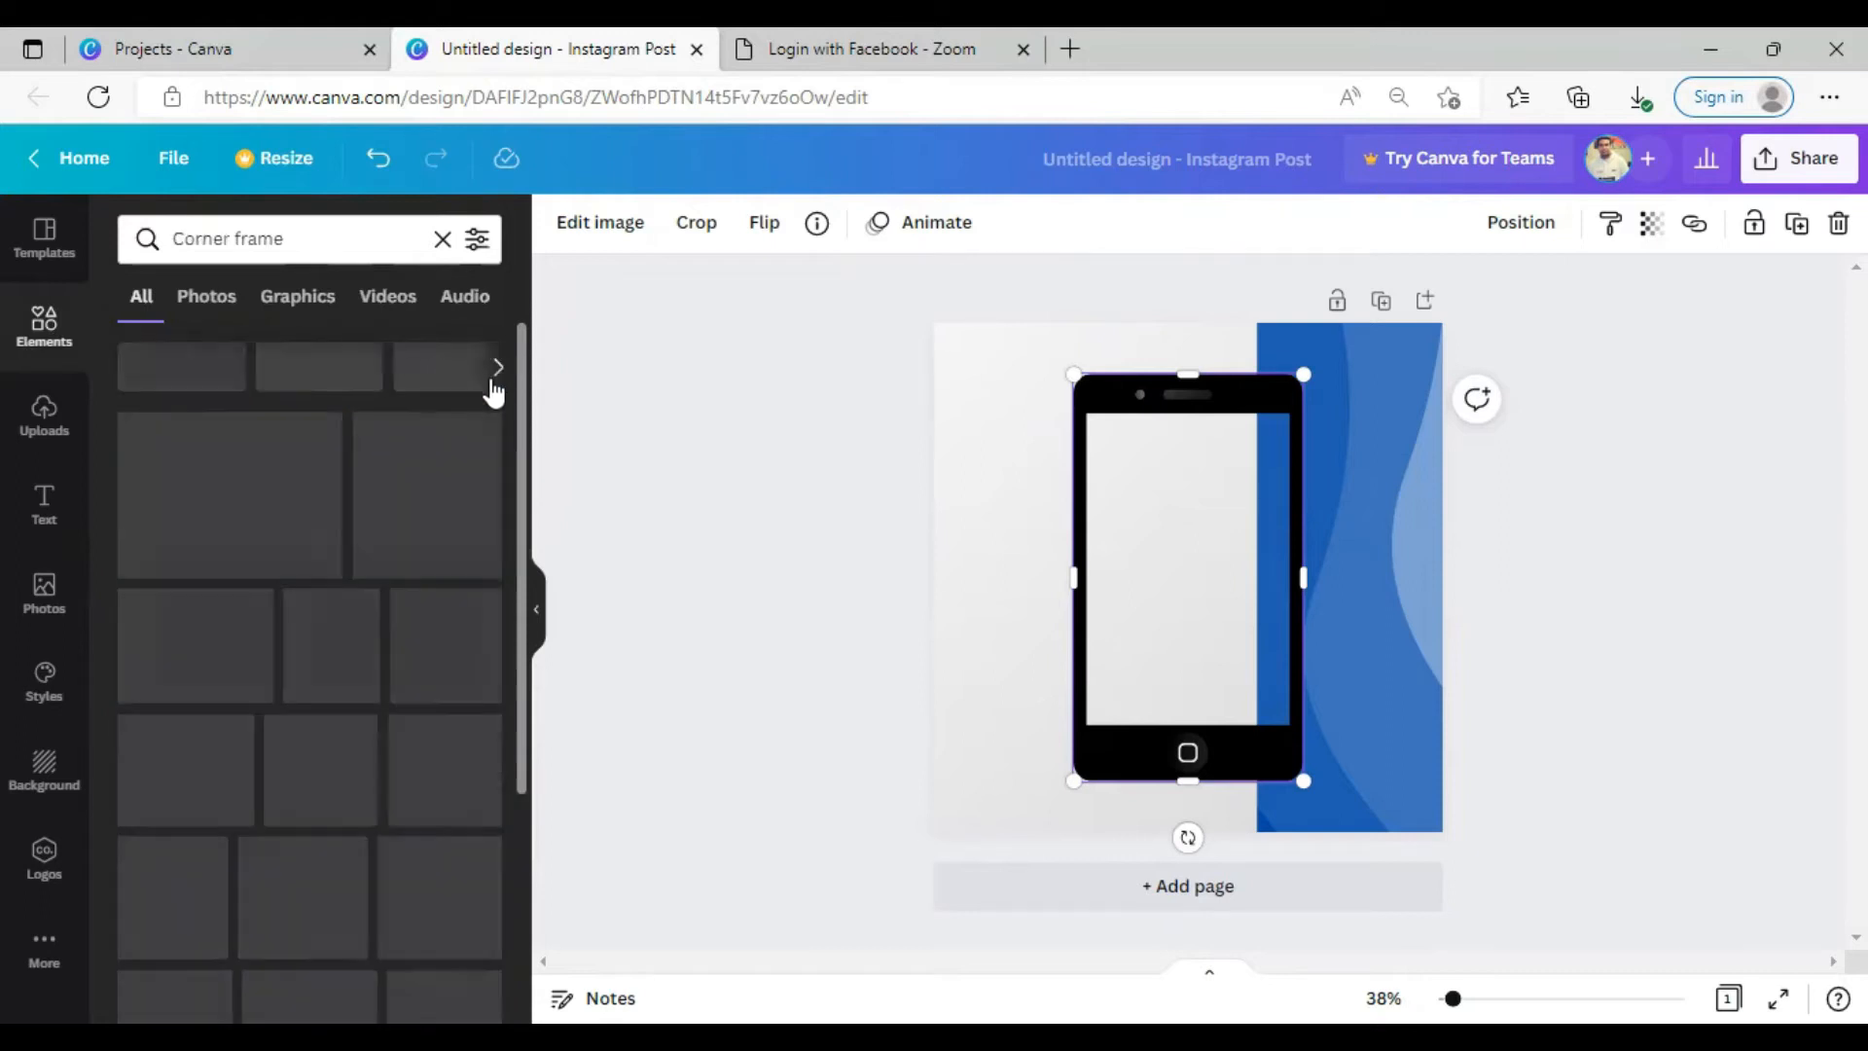
left_click(44, 324)
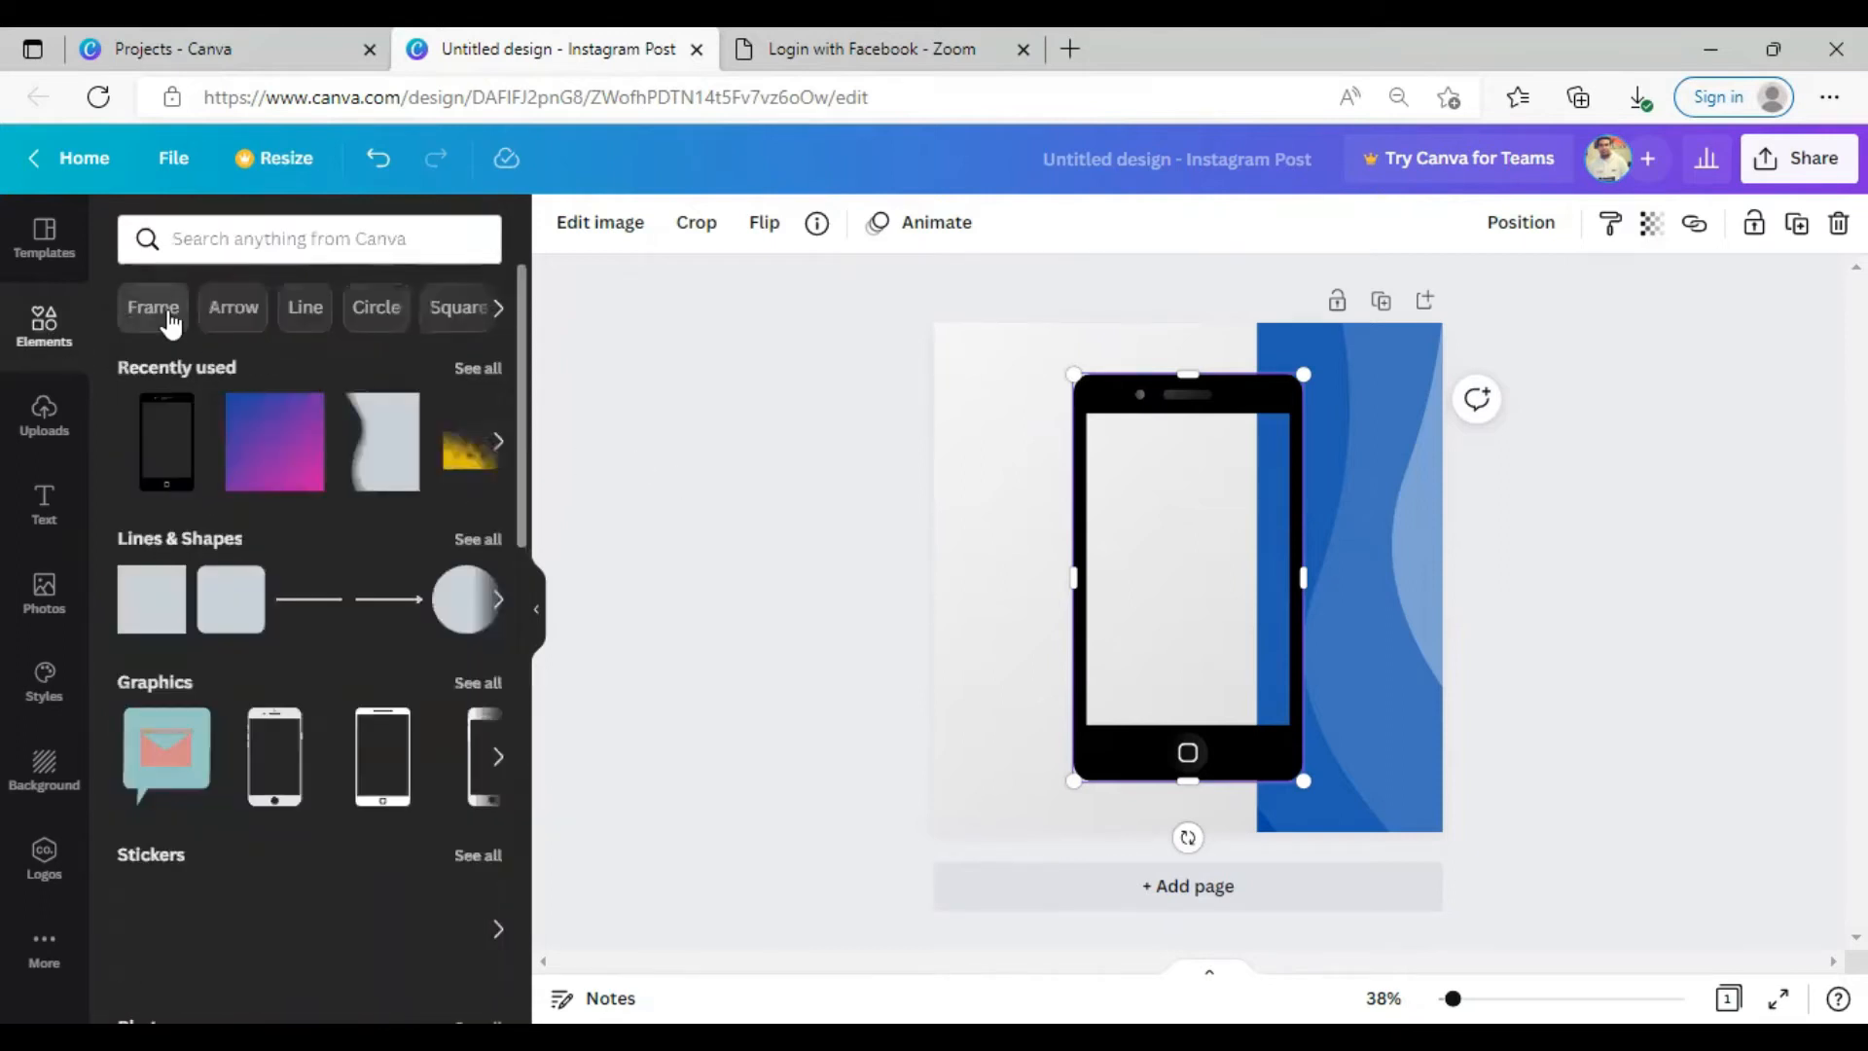
left_click(167, 313)
left_click_drag(522, 410, 567, 823)
left_click(313, 525)
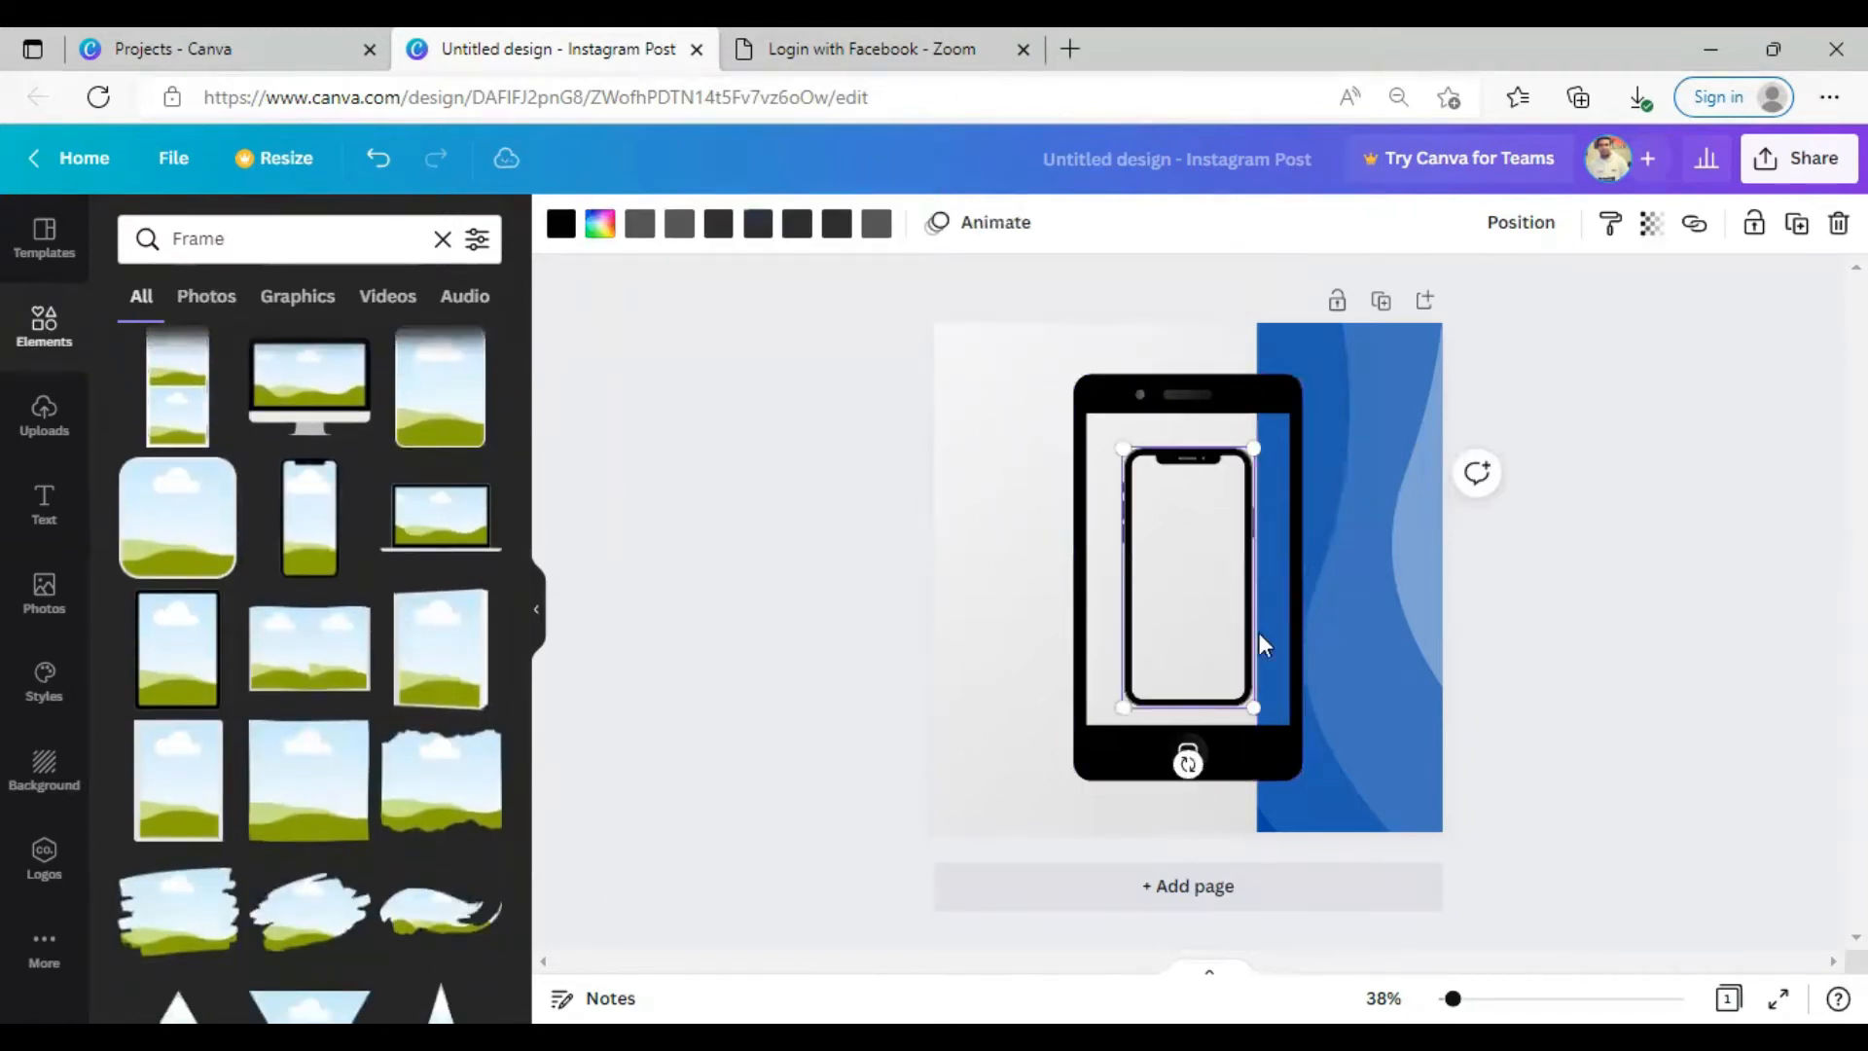
Delete the home-button phone graphic, and enlarge the smartphone frame over the edge between the light panel and the blue area
left_click(1187, 390)
key("Delete")
left_click(1207, 584)
left_click_drag(1255, 708, 1328, 686)
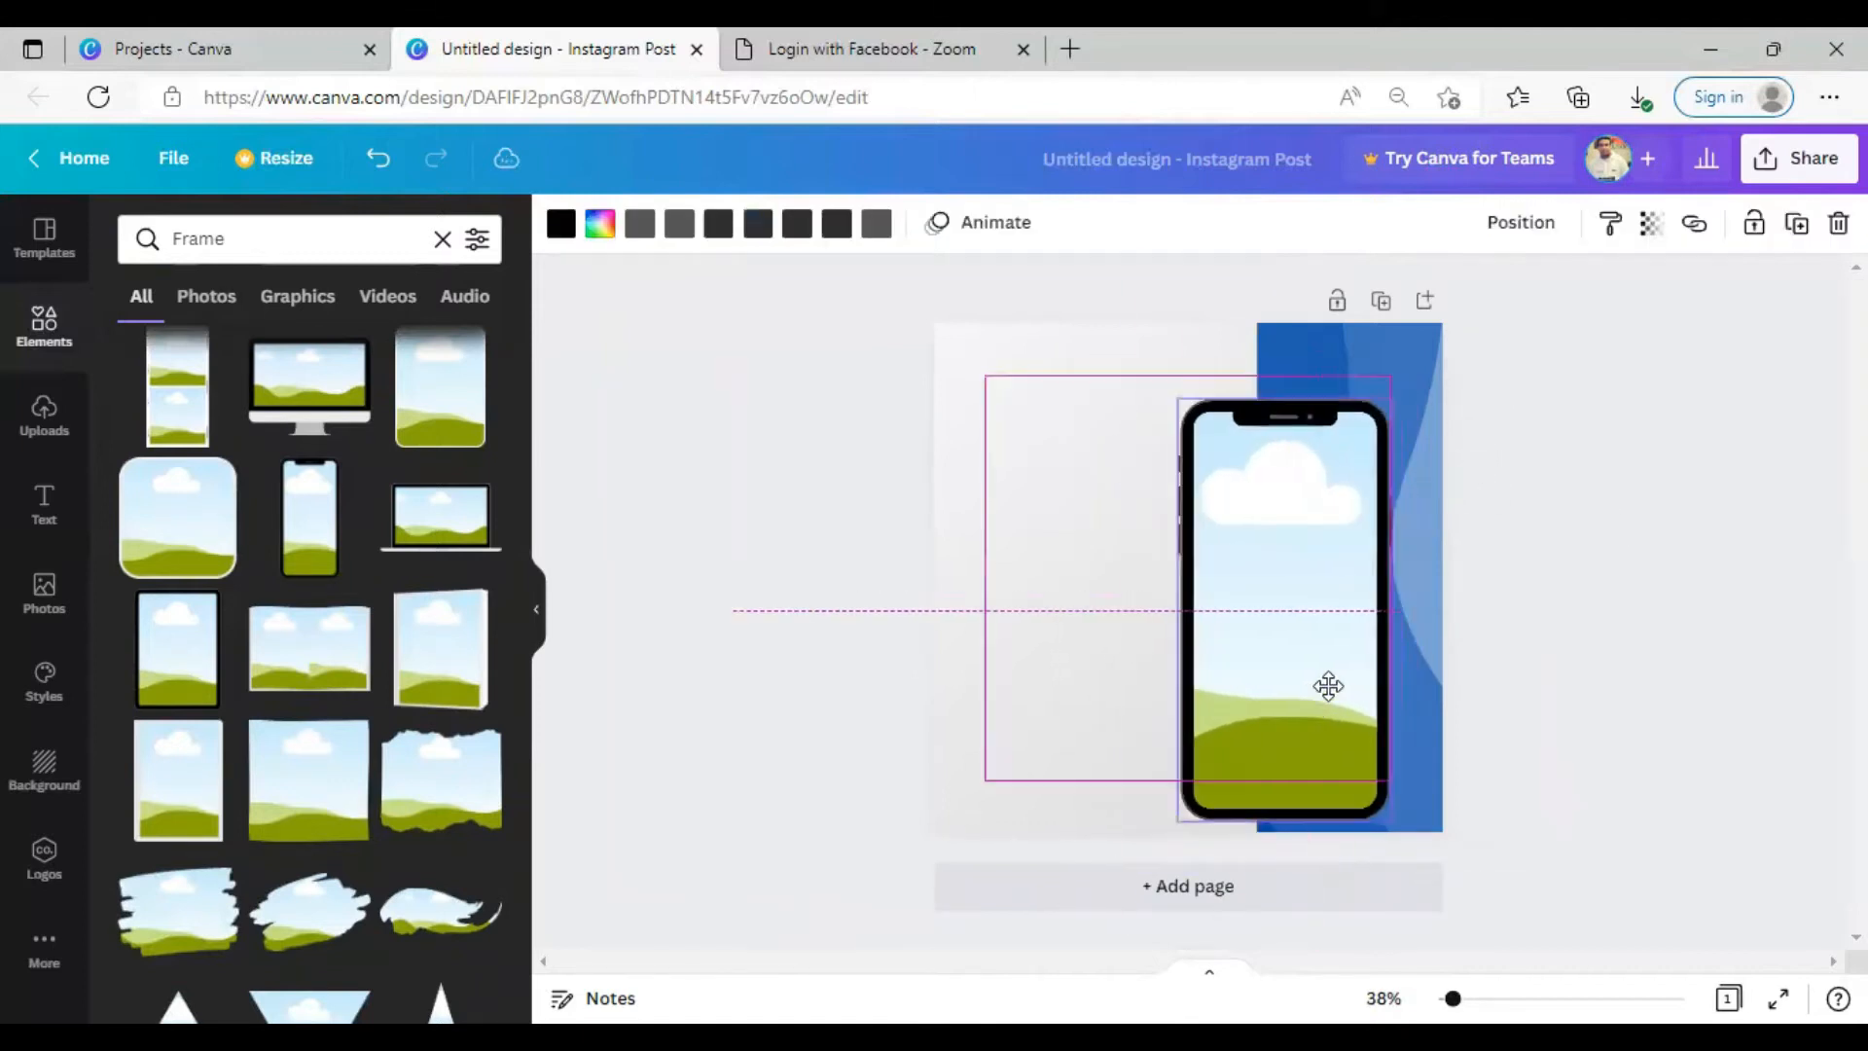
left_click(1730, 659)
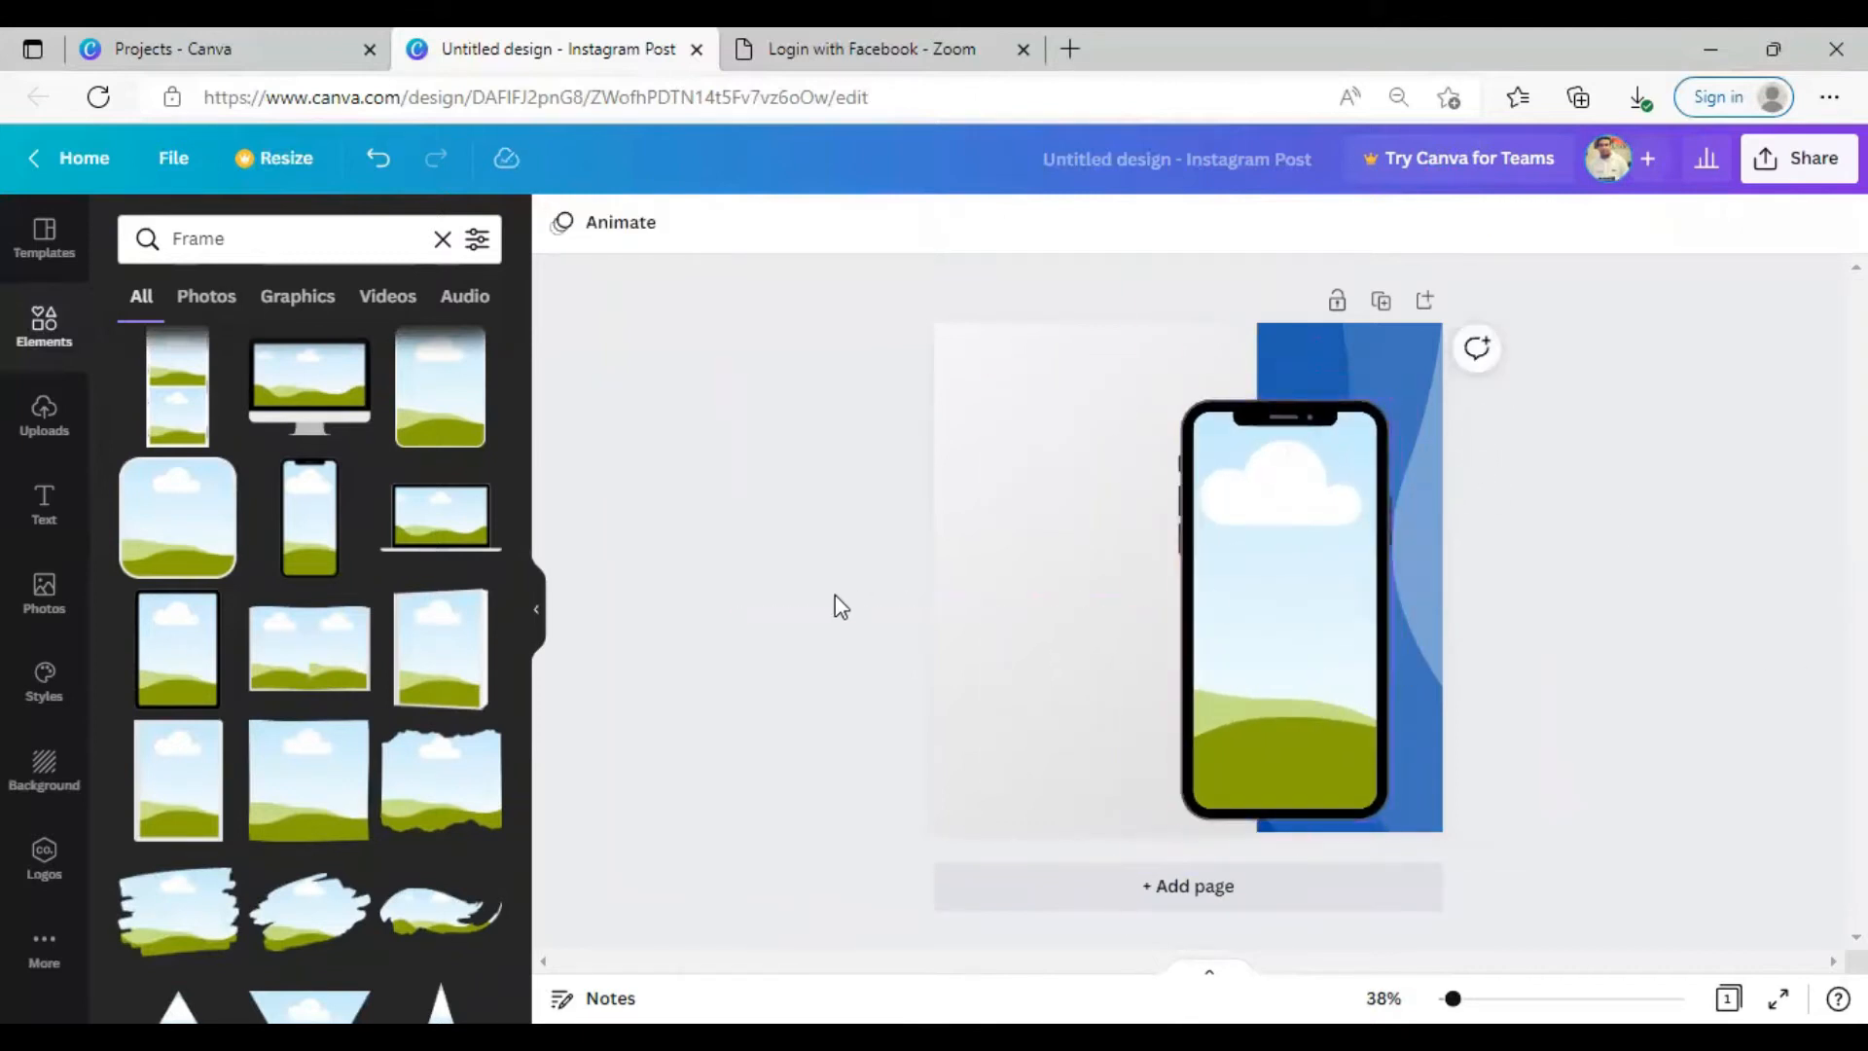
Fill the smartphone frame with the uploaded photo of the smiling woman holding a tablet
left_click(44, 417)
left_click_drag(1256, 644, 1304, 662)
double_click(1287, 690)
left_click(751, 574)
double_click(1290, 652)
left_click(799, 538)
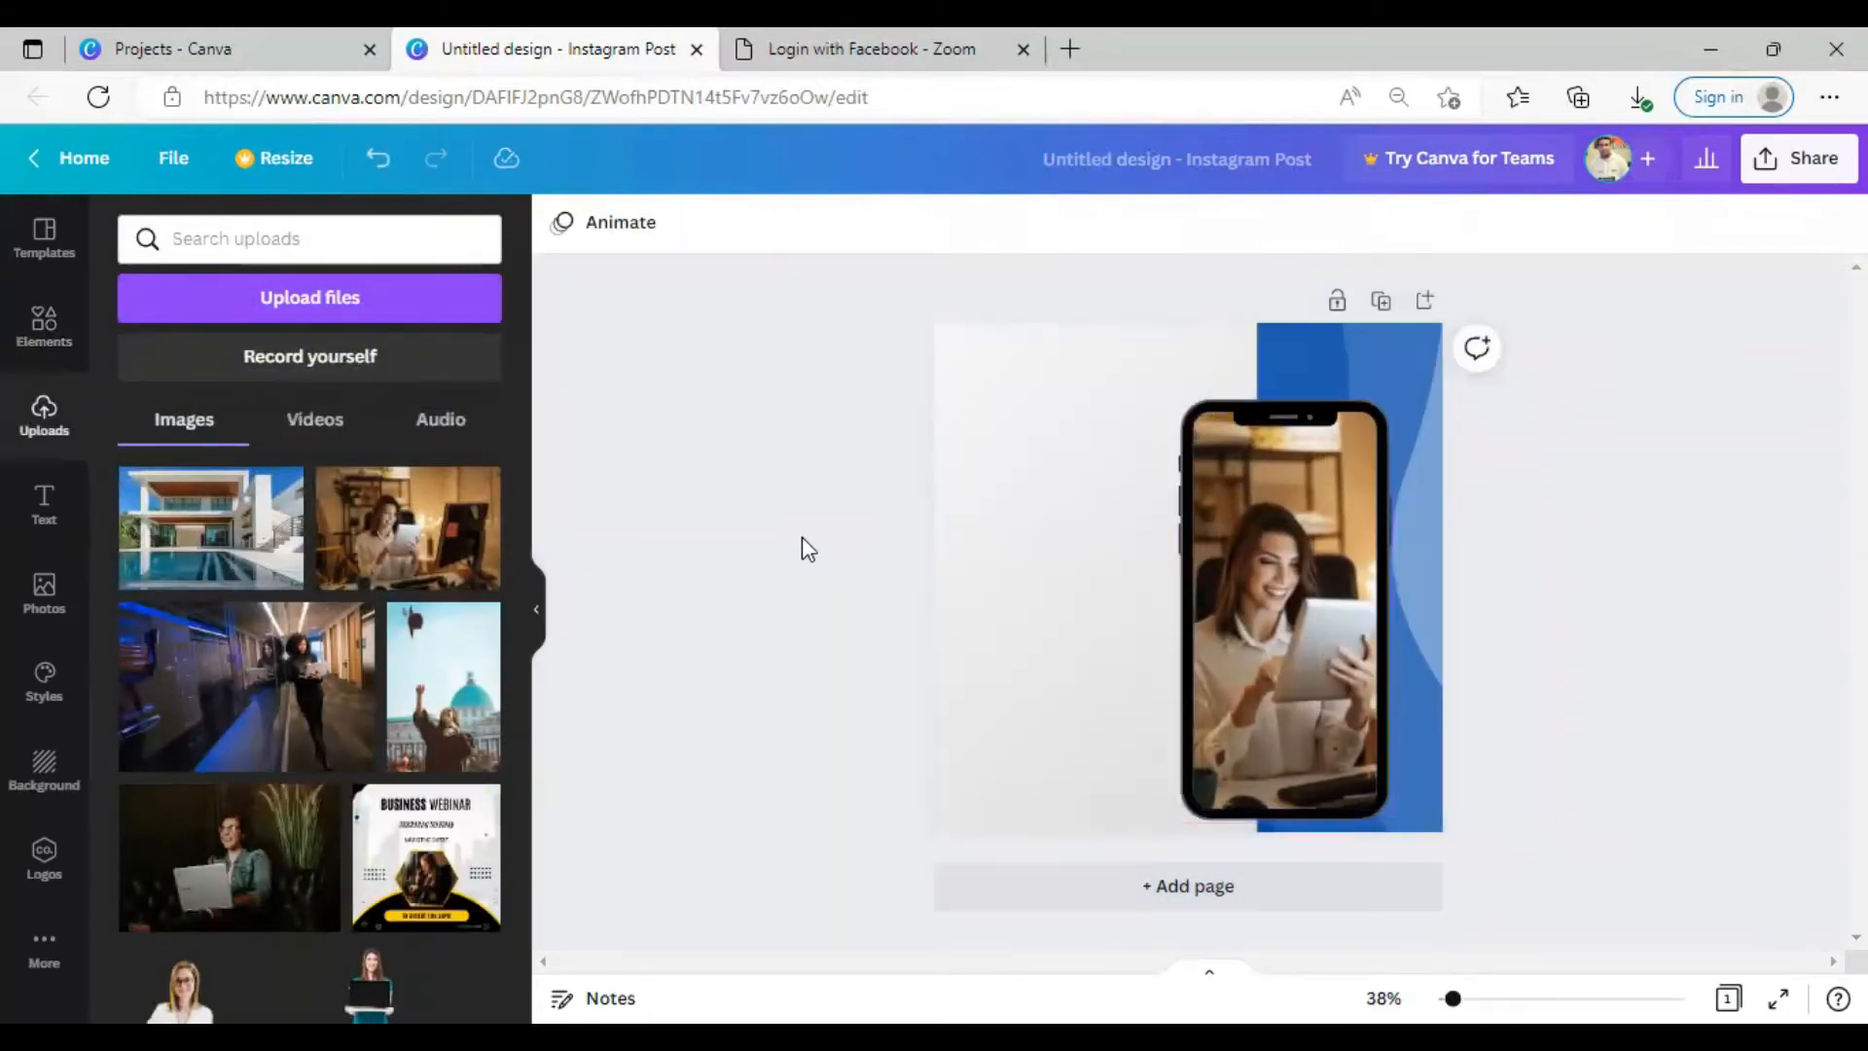
Add a small rounded bar in the blue area above the phone and fill it with white
left_click(44, 326)
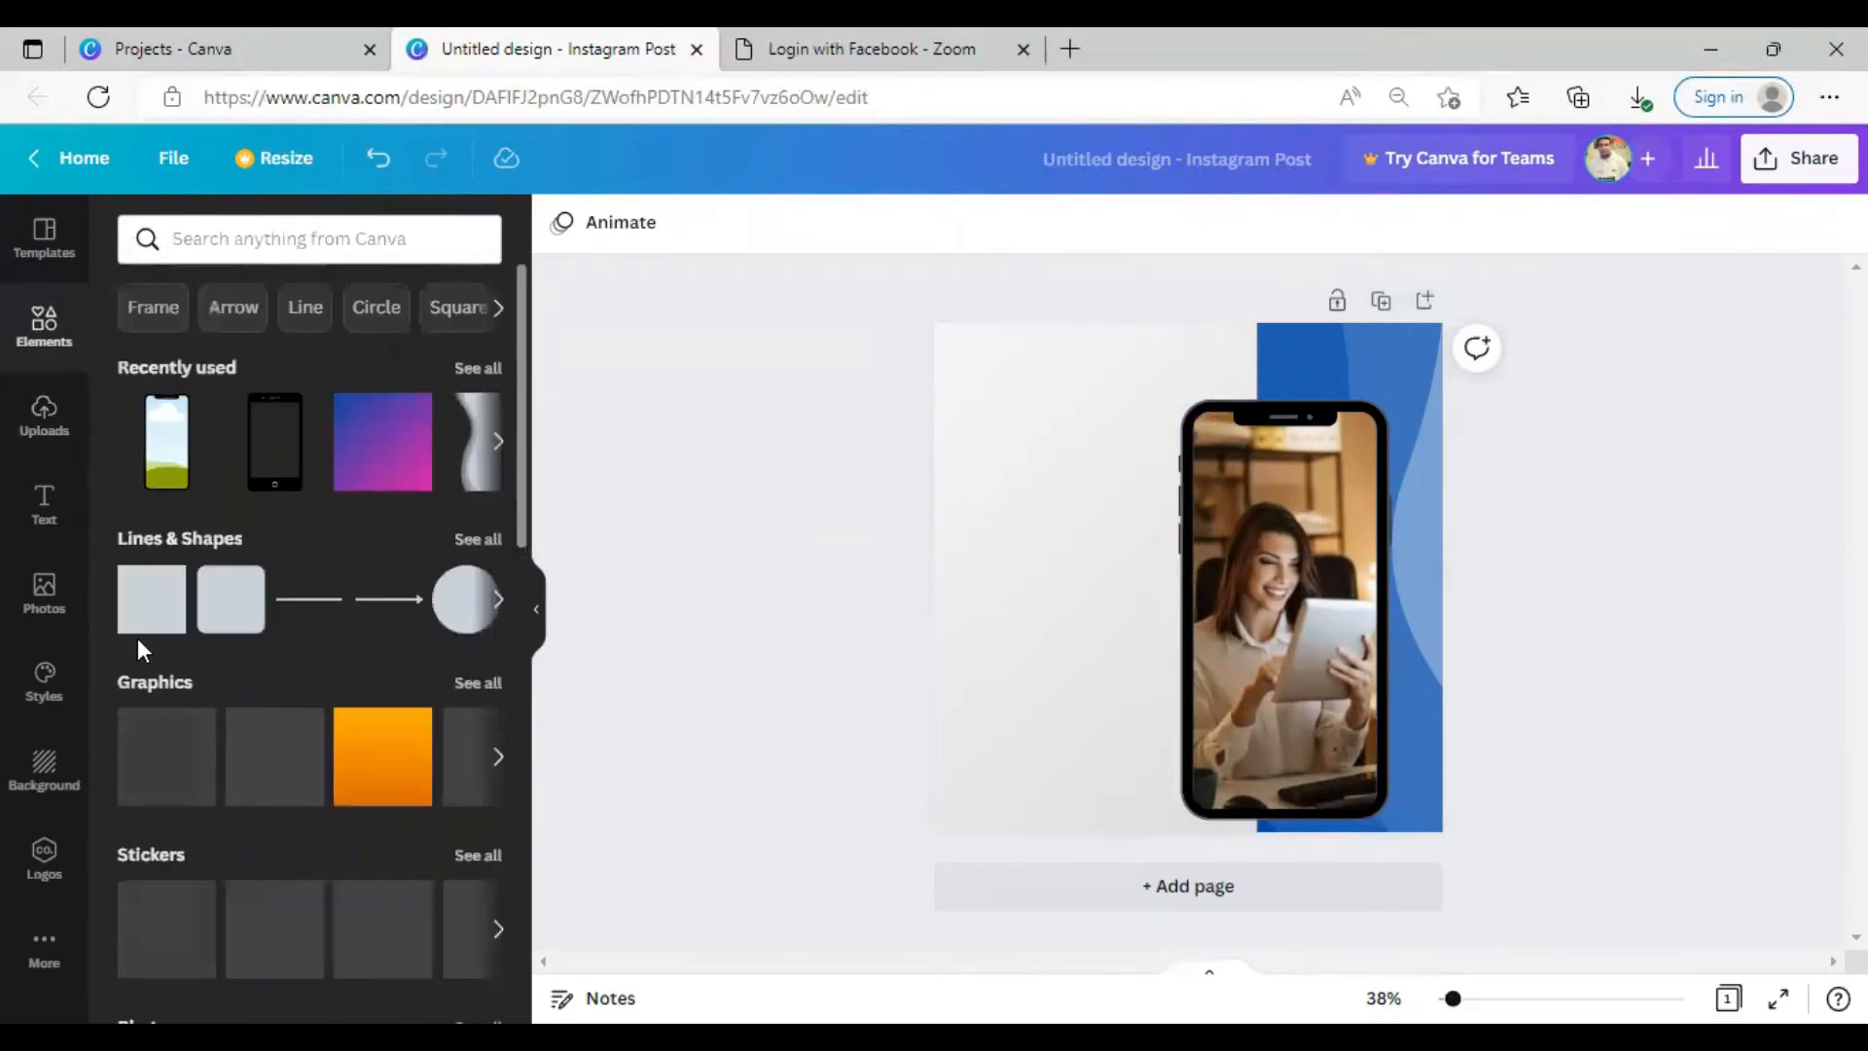
left_click(146, 613)
left_click(595, 222)
left_click_drag(519, 526, 516, 796)
left_click(427, 793)
left_click_drag(1265, 577, 1345, 360)
left_click(876, 437)
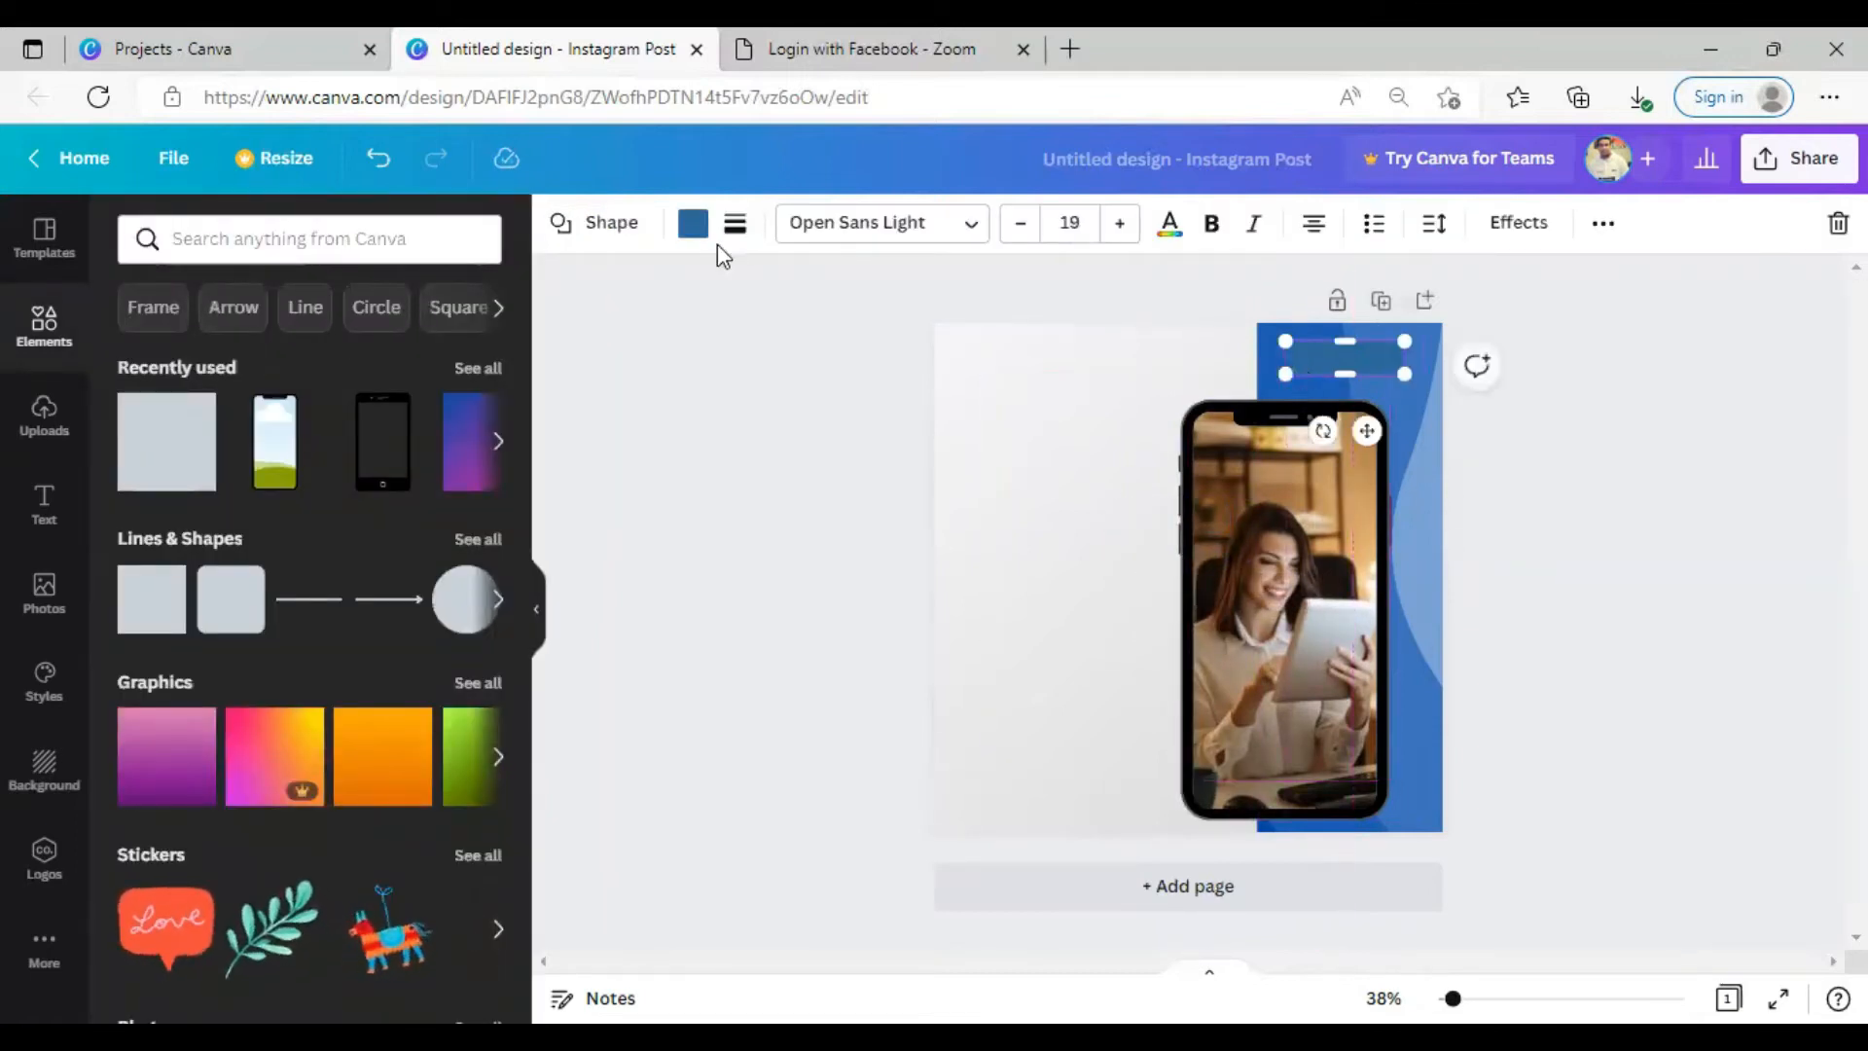
left_click(693, 225)
left_click(597, 464)
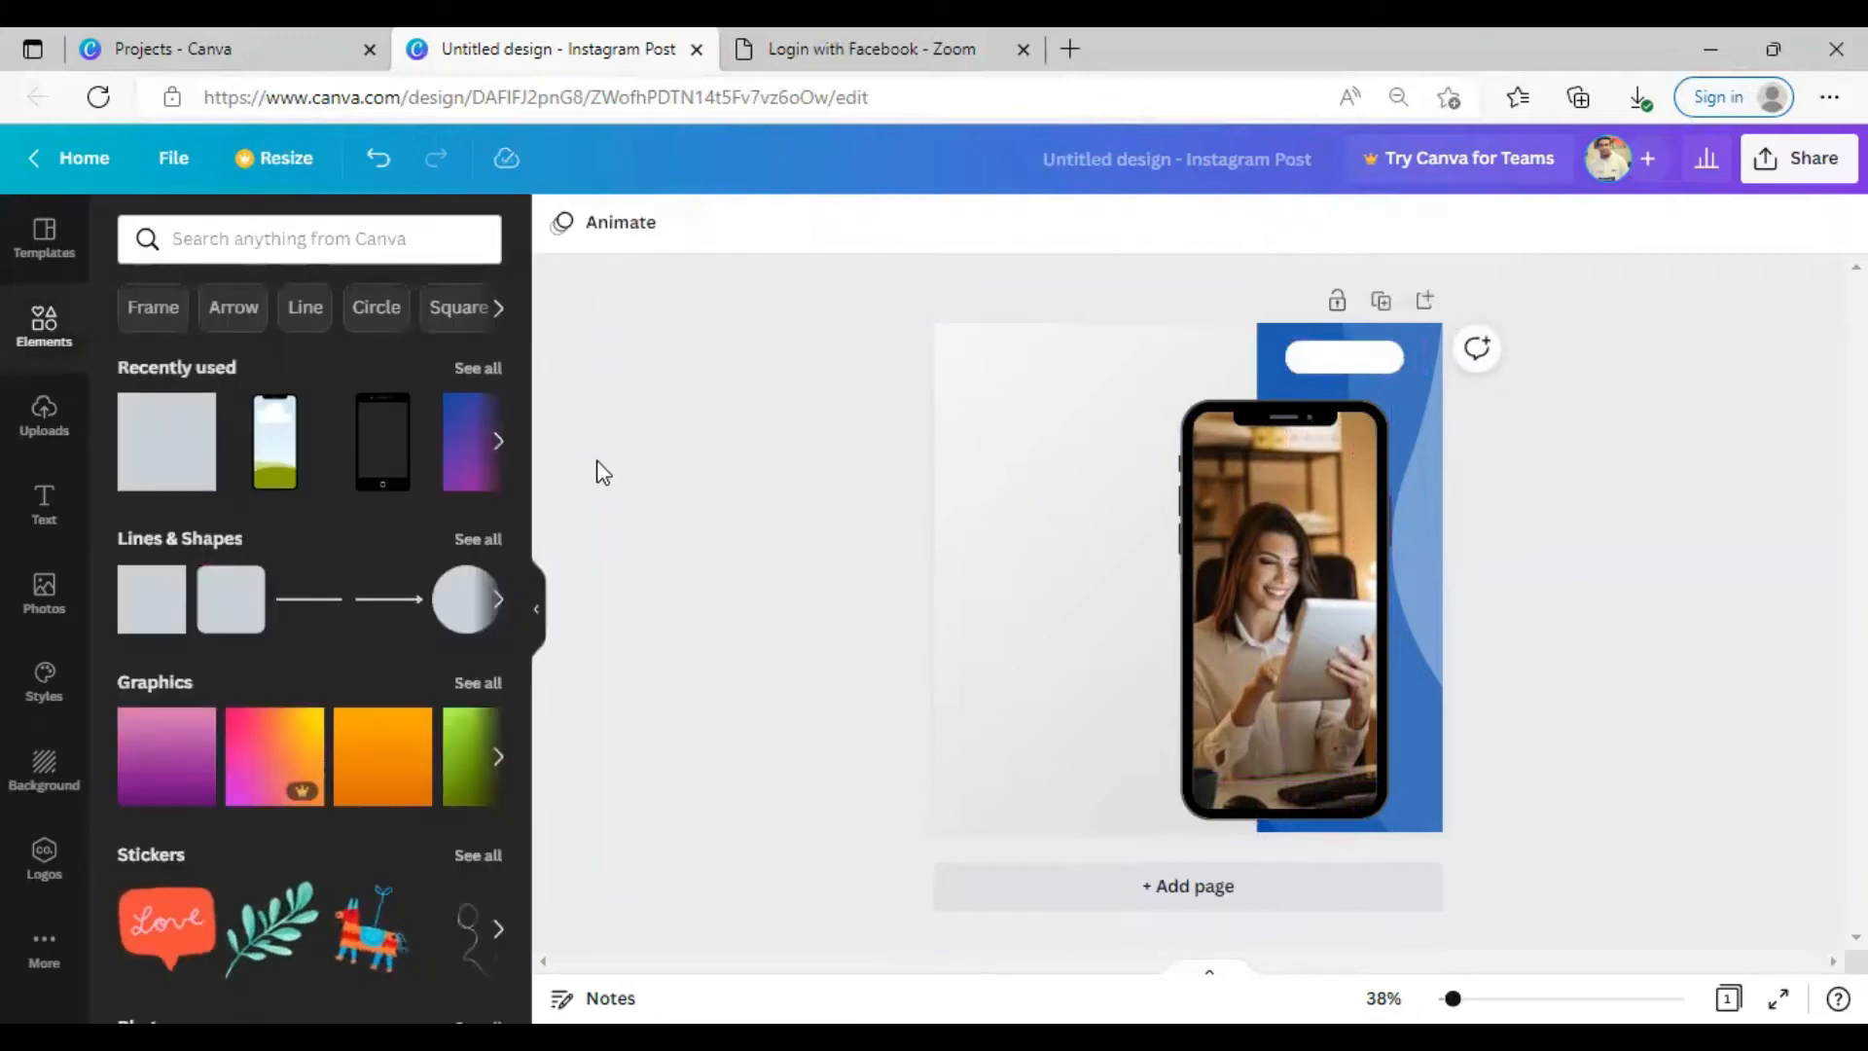
left_click(1027, 514)
left_click(1752, 223)
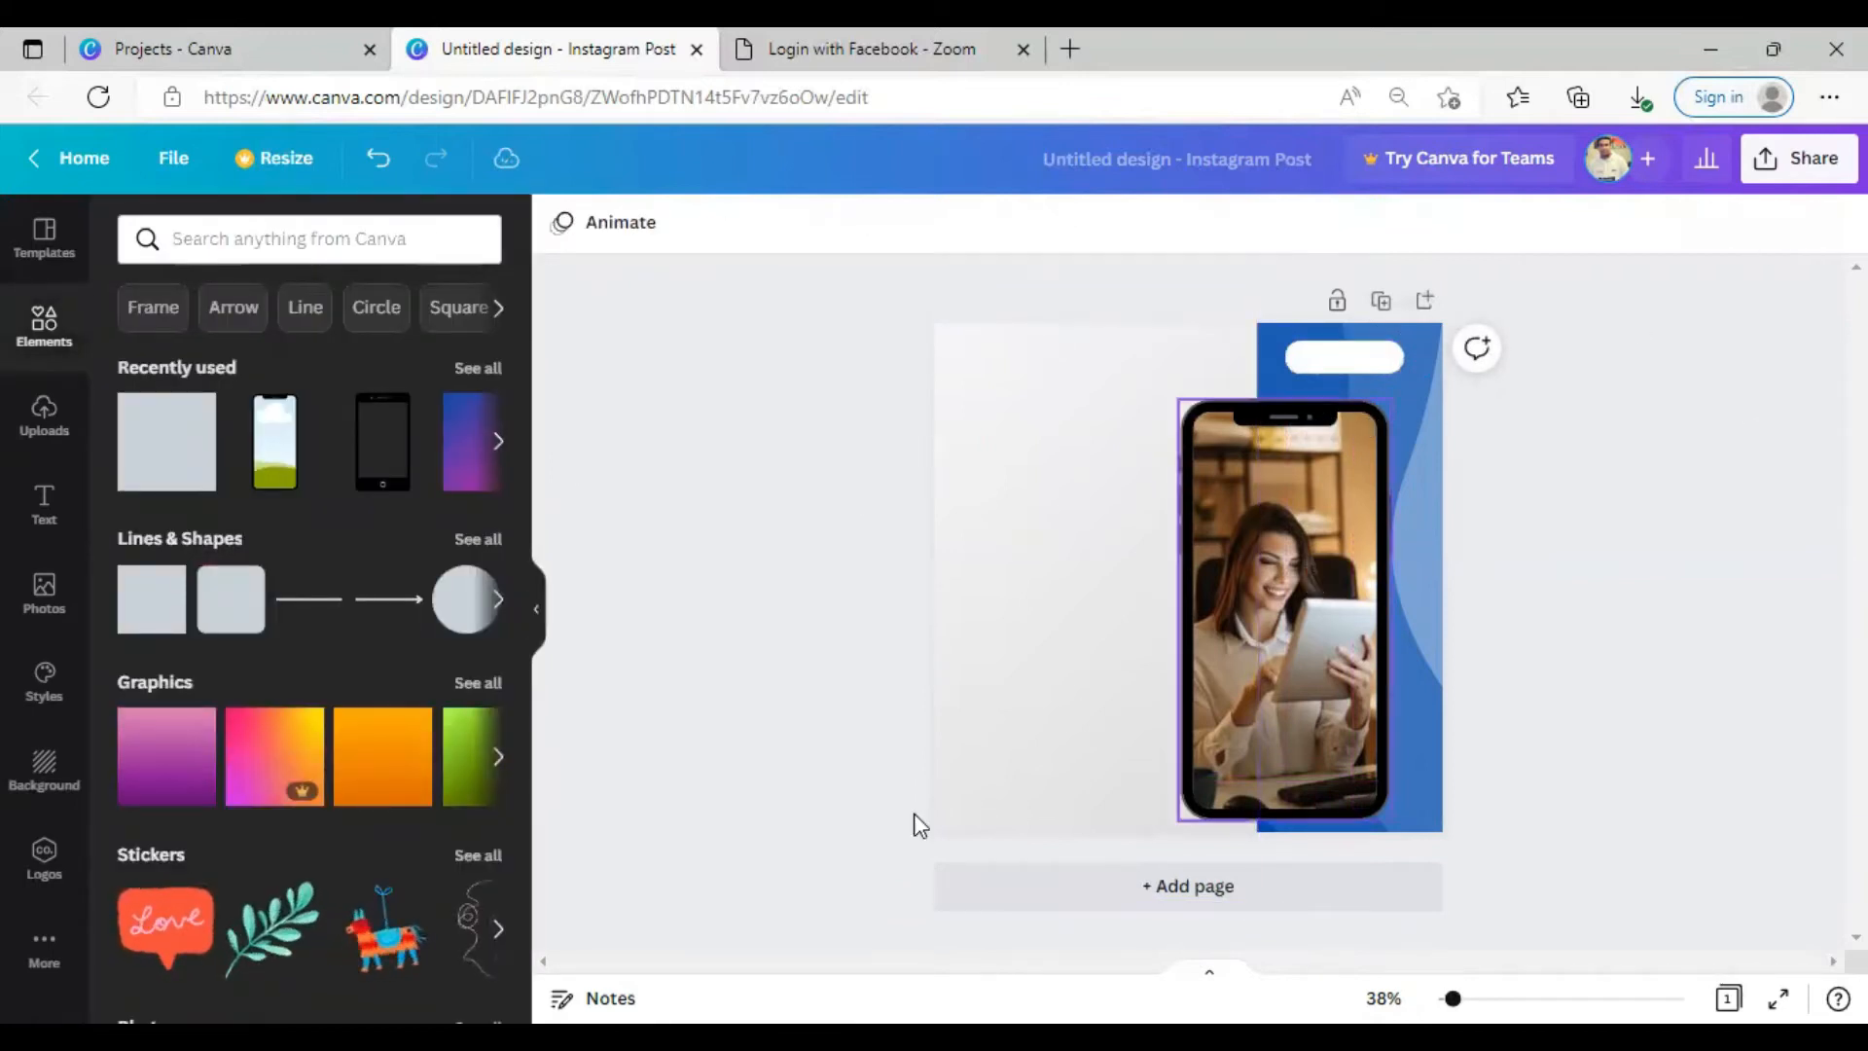
left_click(1072, 576)
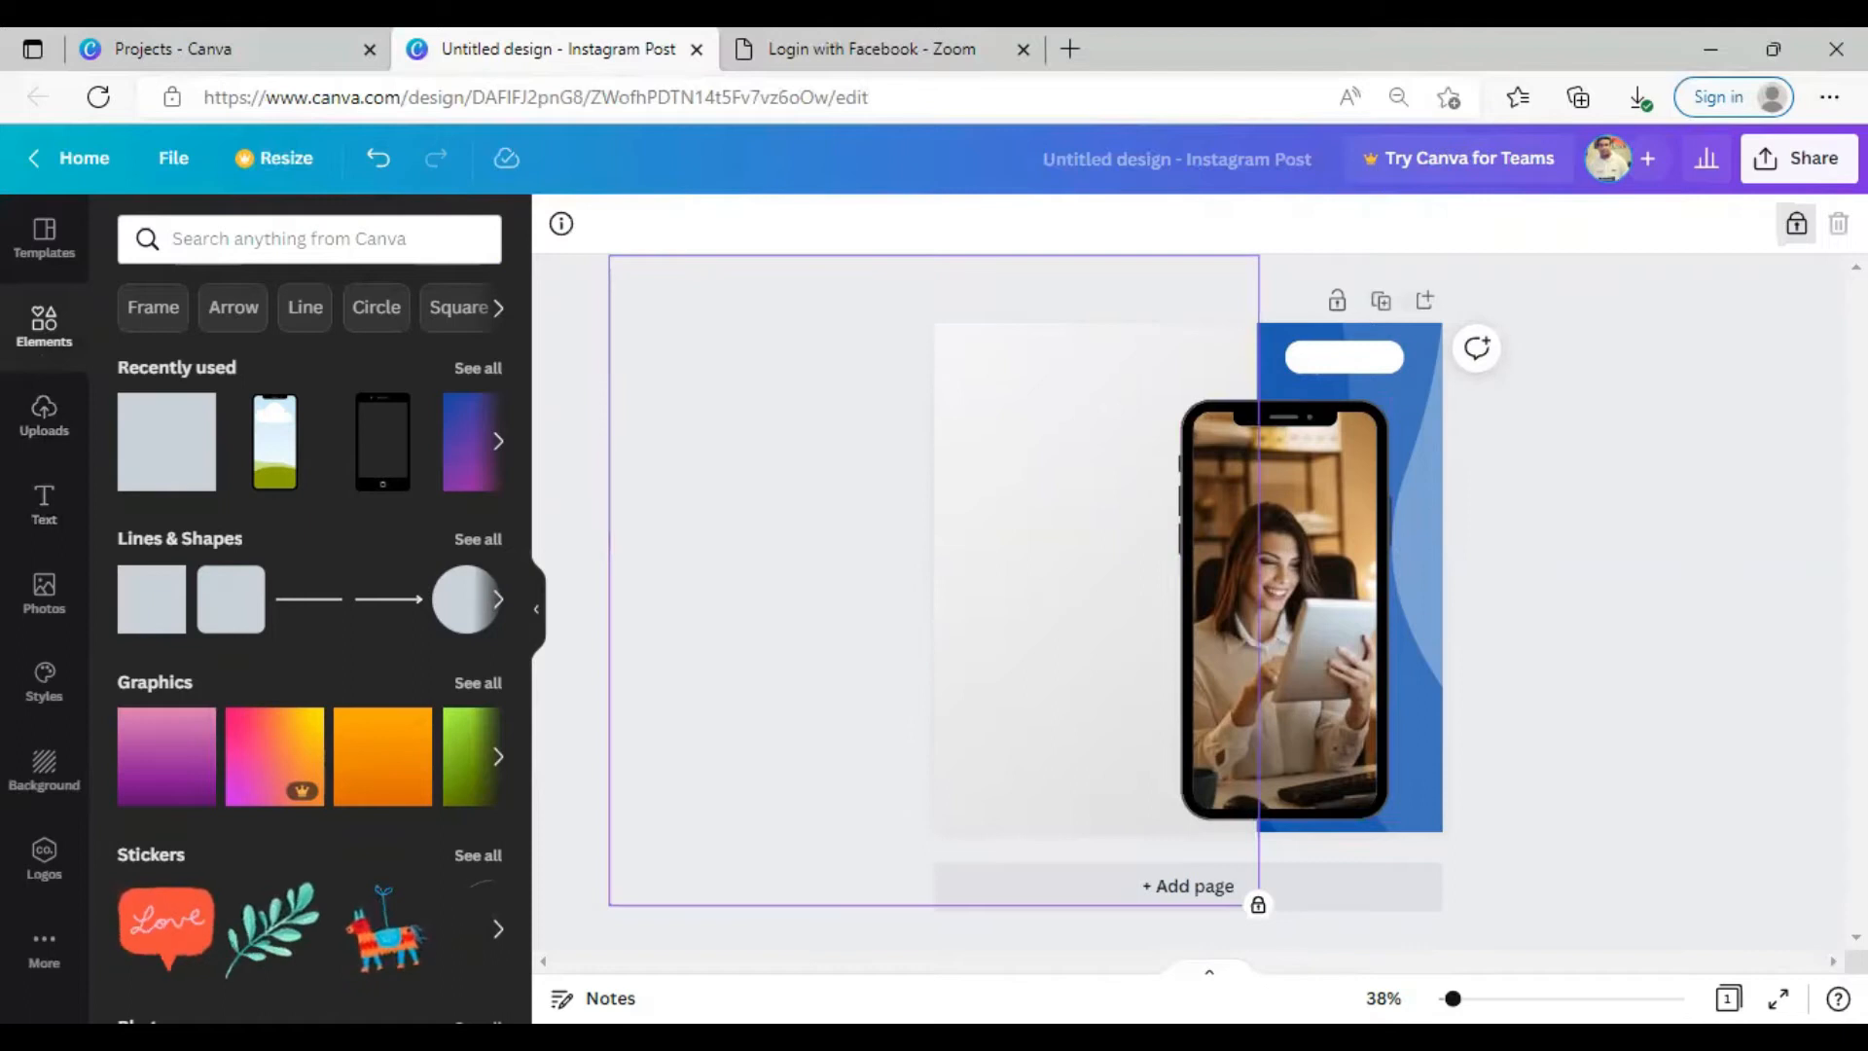
left_click(1801, 223)
right_click(1054, 367)
left_click(1117, 499)
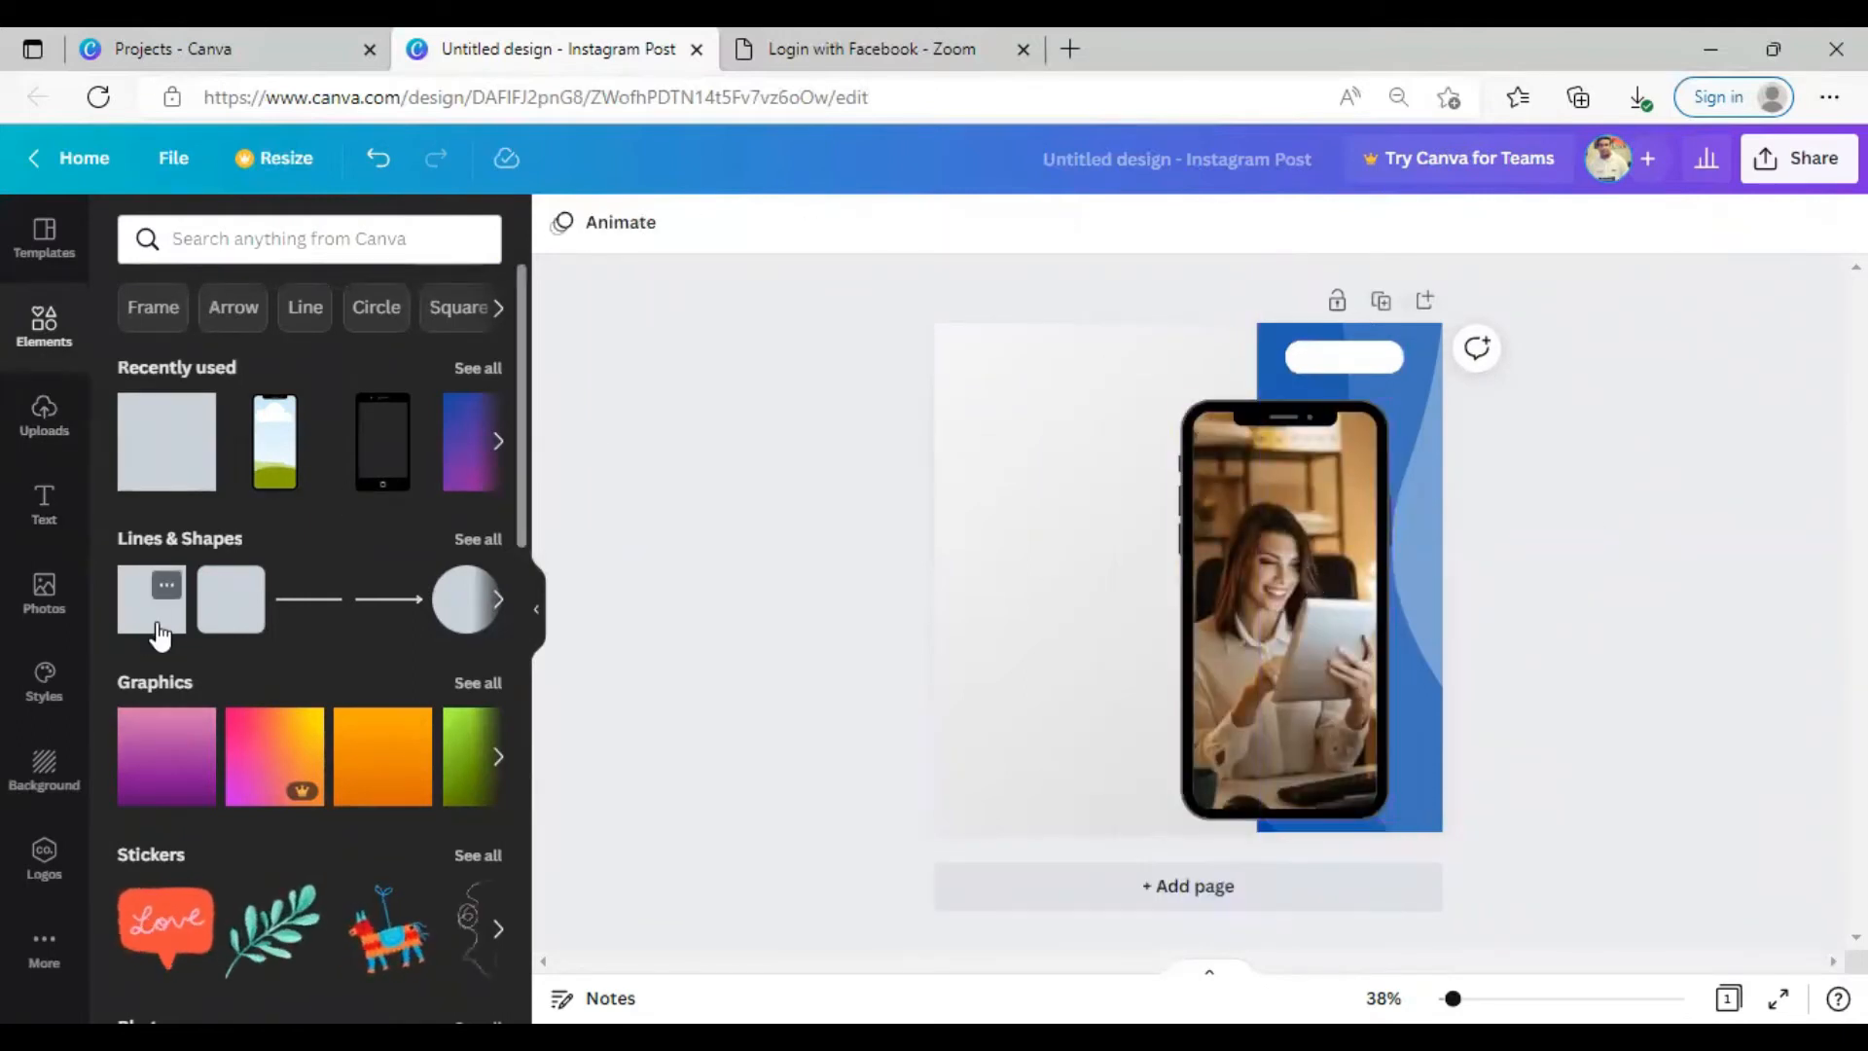
Add the outlined rectangle from Other Shapes and form it into a wide, flat blue-outlined box
left_click(475, 370)
left_click(137, 233)
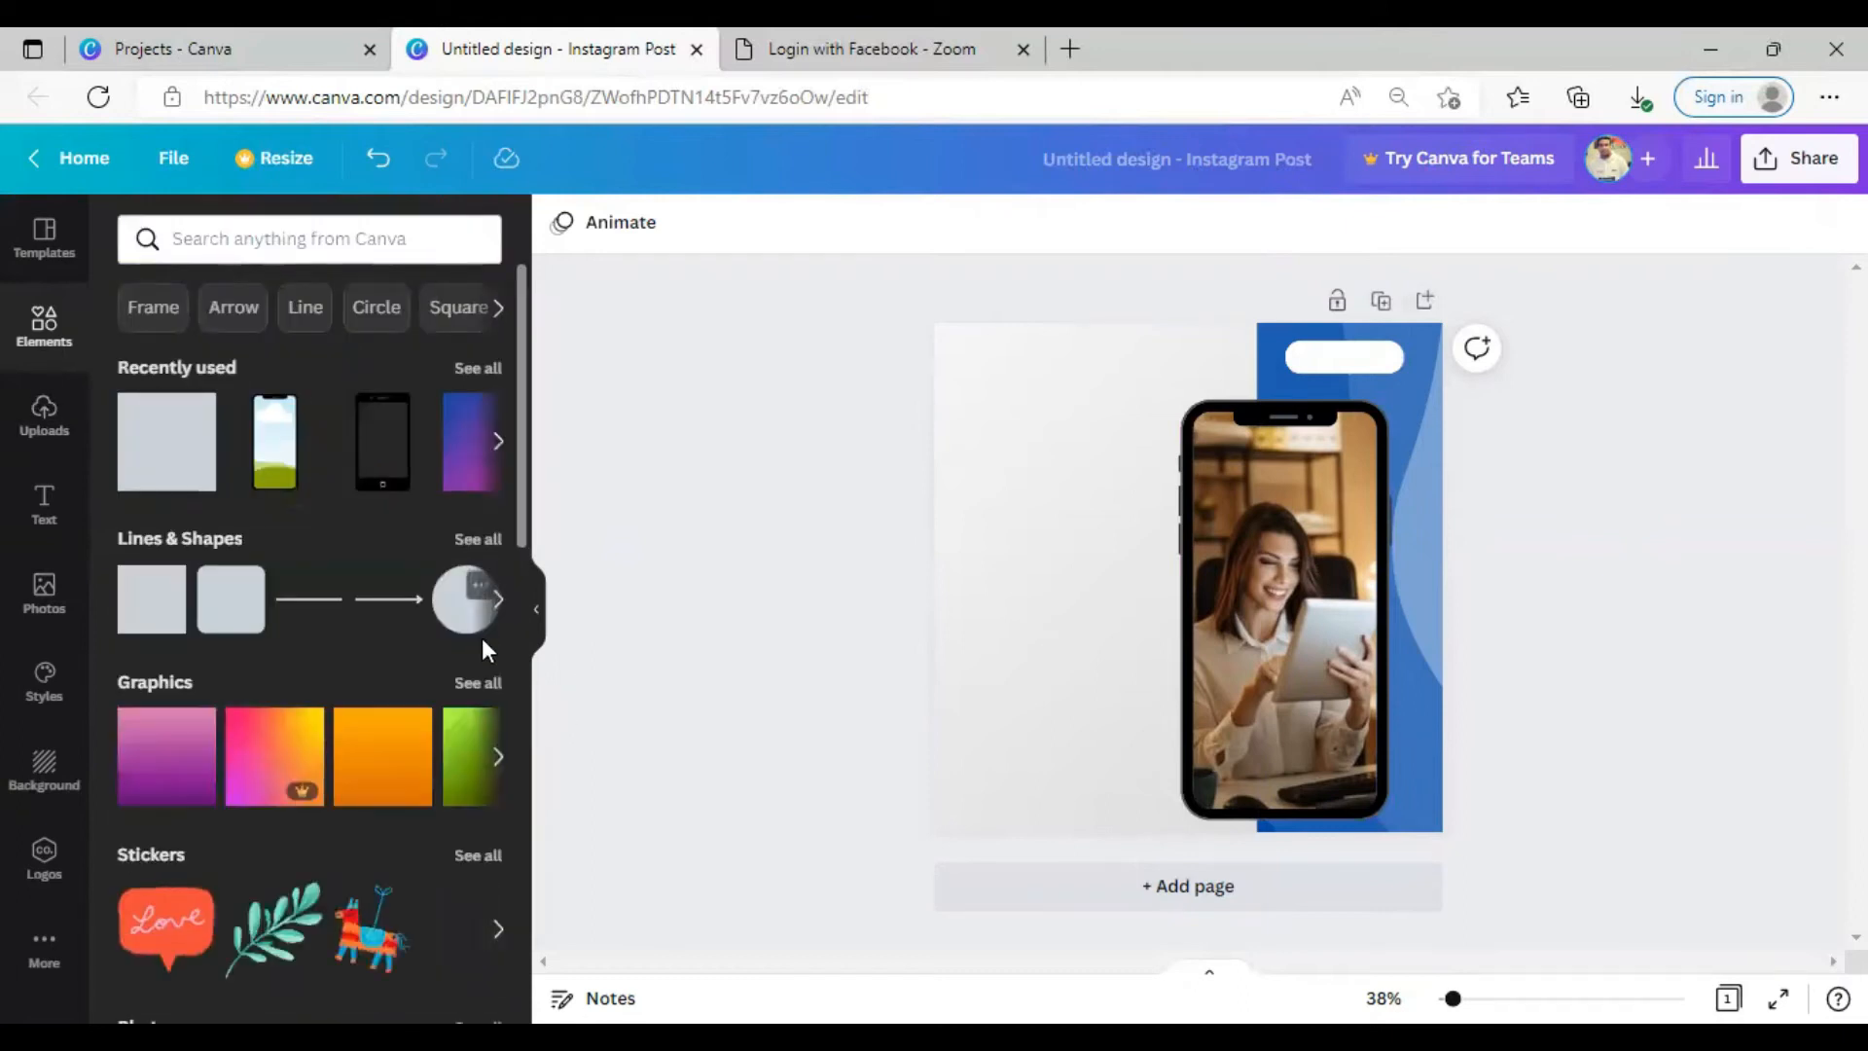
left_click(478, 539)
scroll(525, 632, "down", 5)
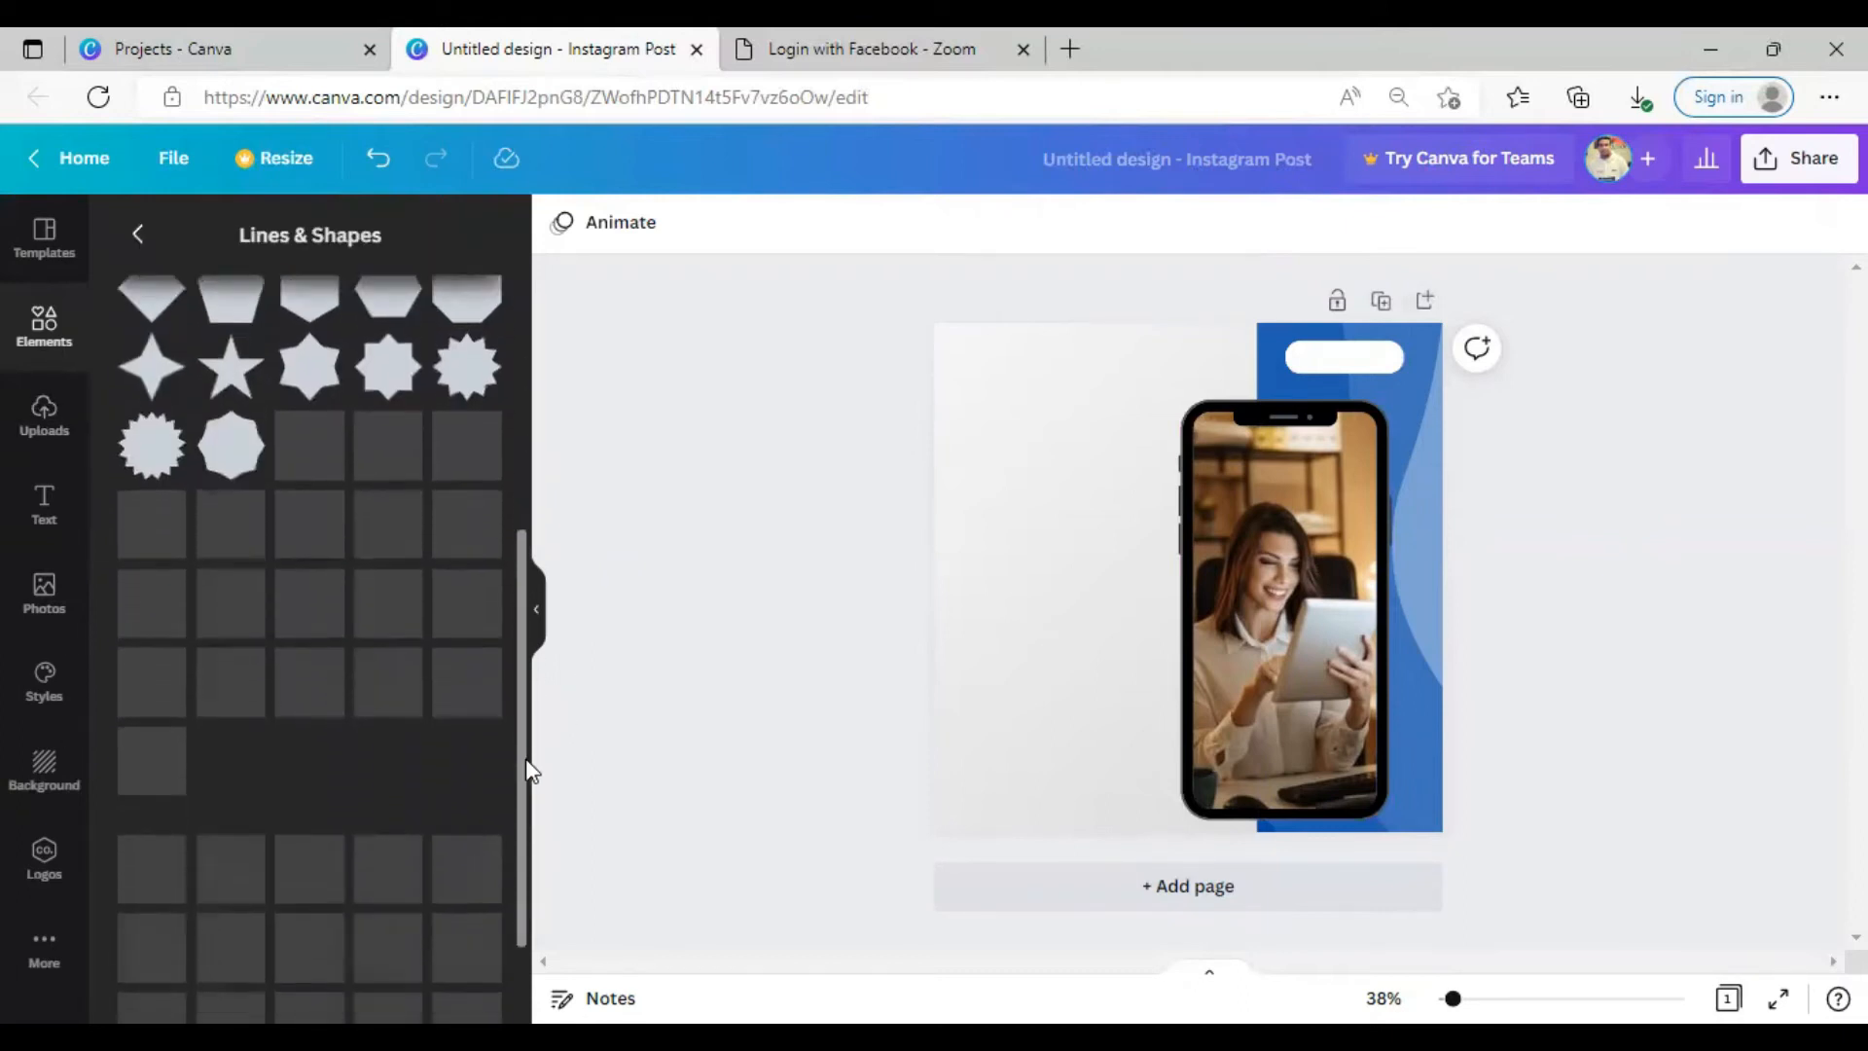
scroll(525, 623, "down", 10)
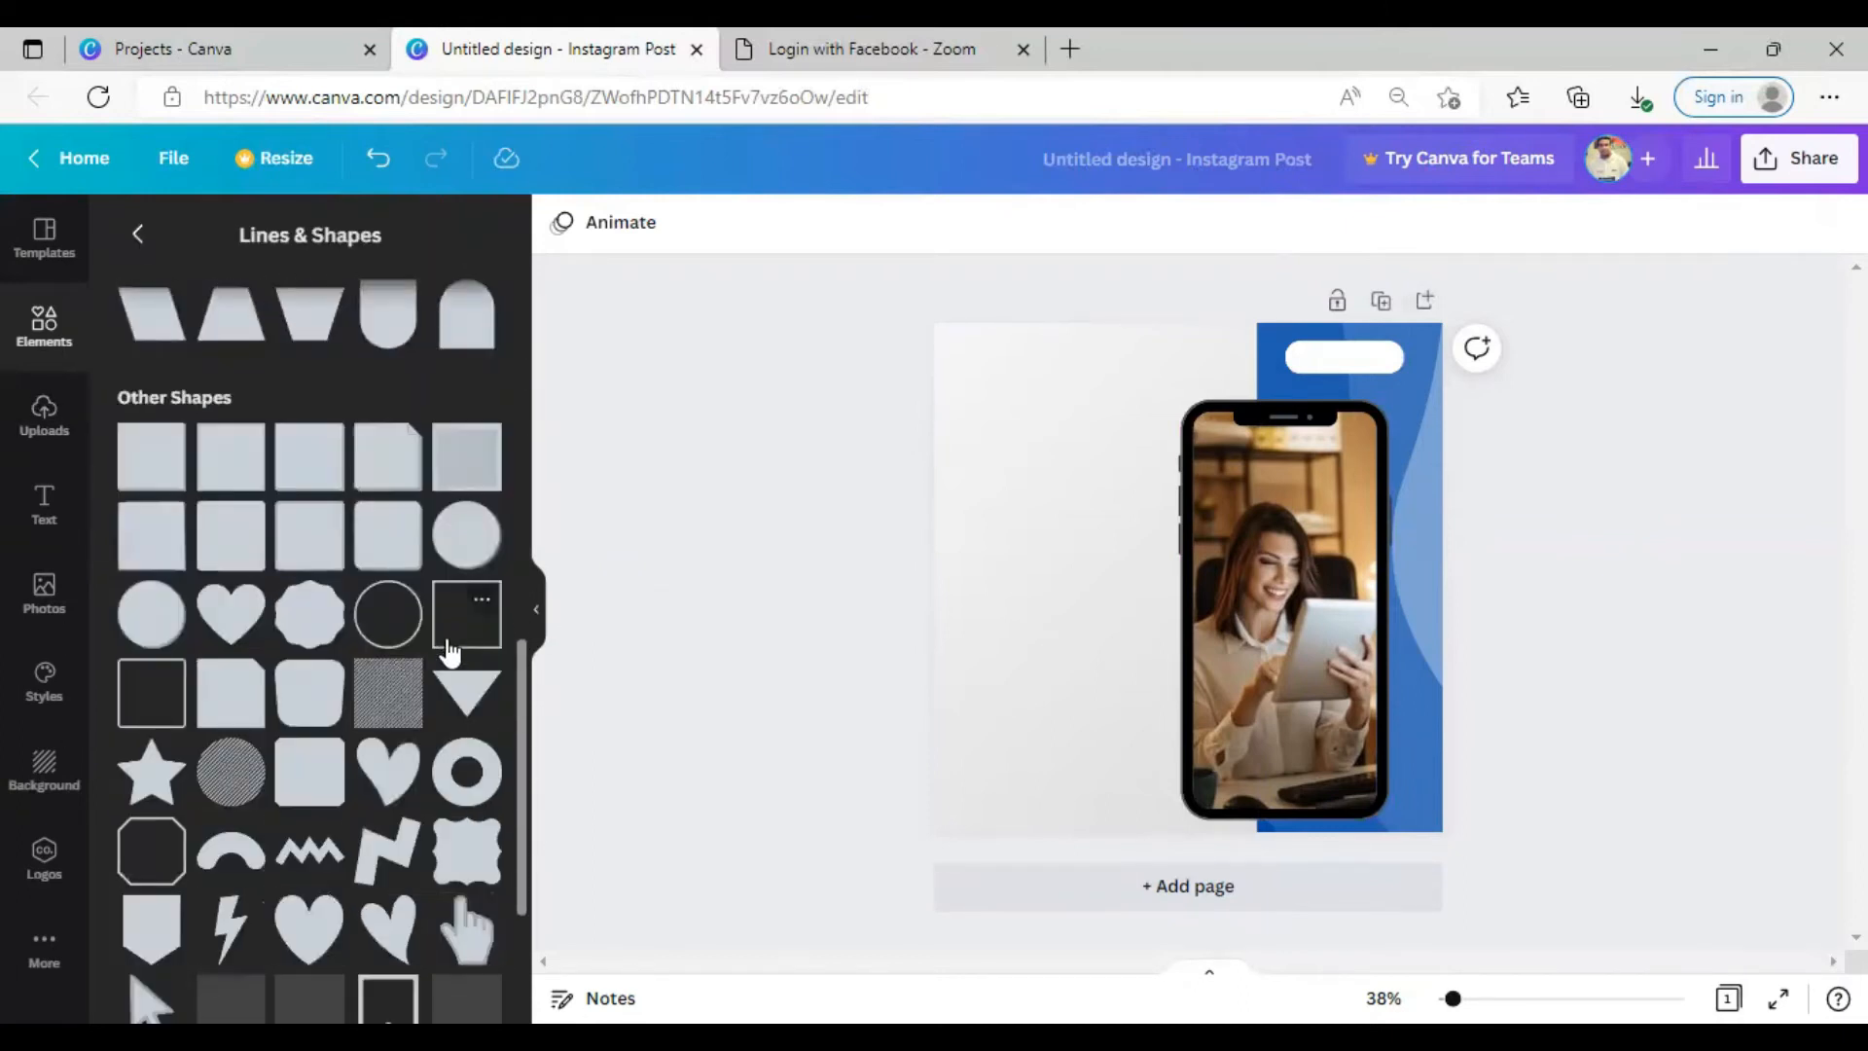
left_click(172, 710)
left_click_drag(1250, 709, 1316, 481)
Move the outlined box onto the light panel and duplicate it into an evenly spaced vertical stack of four
left_click(1109, 630)
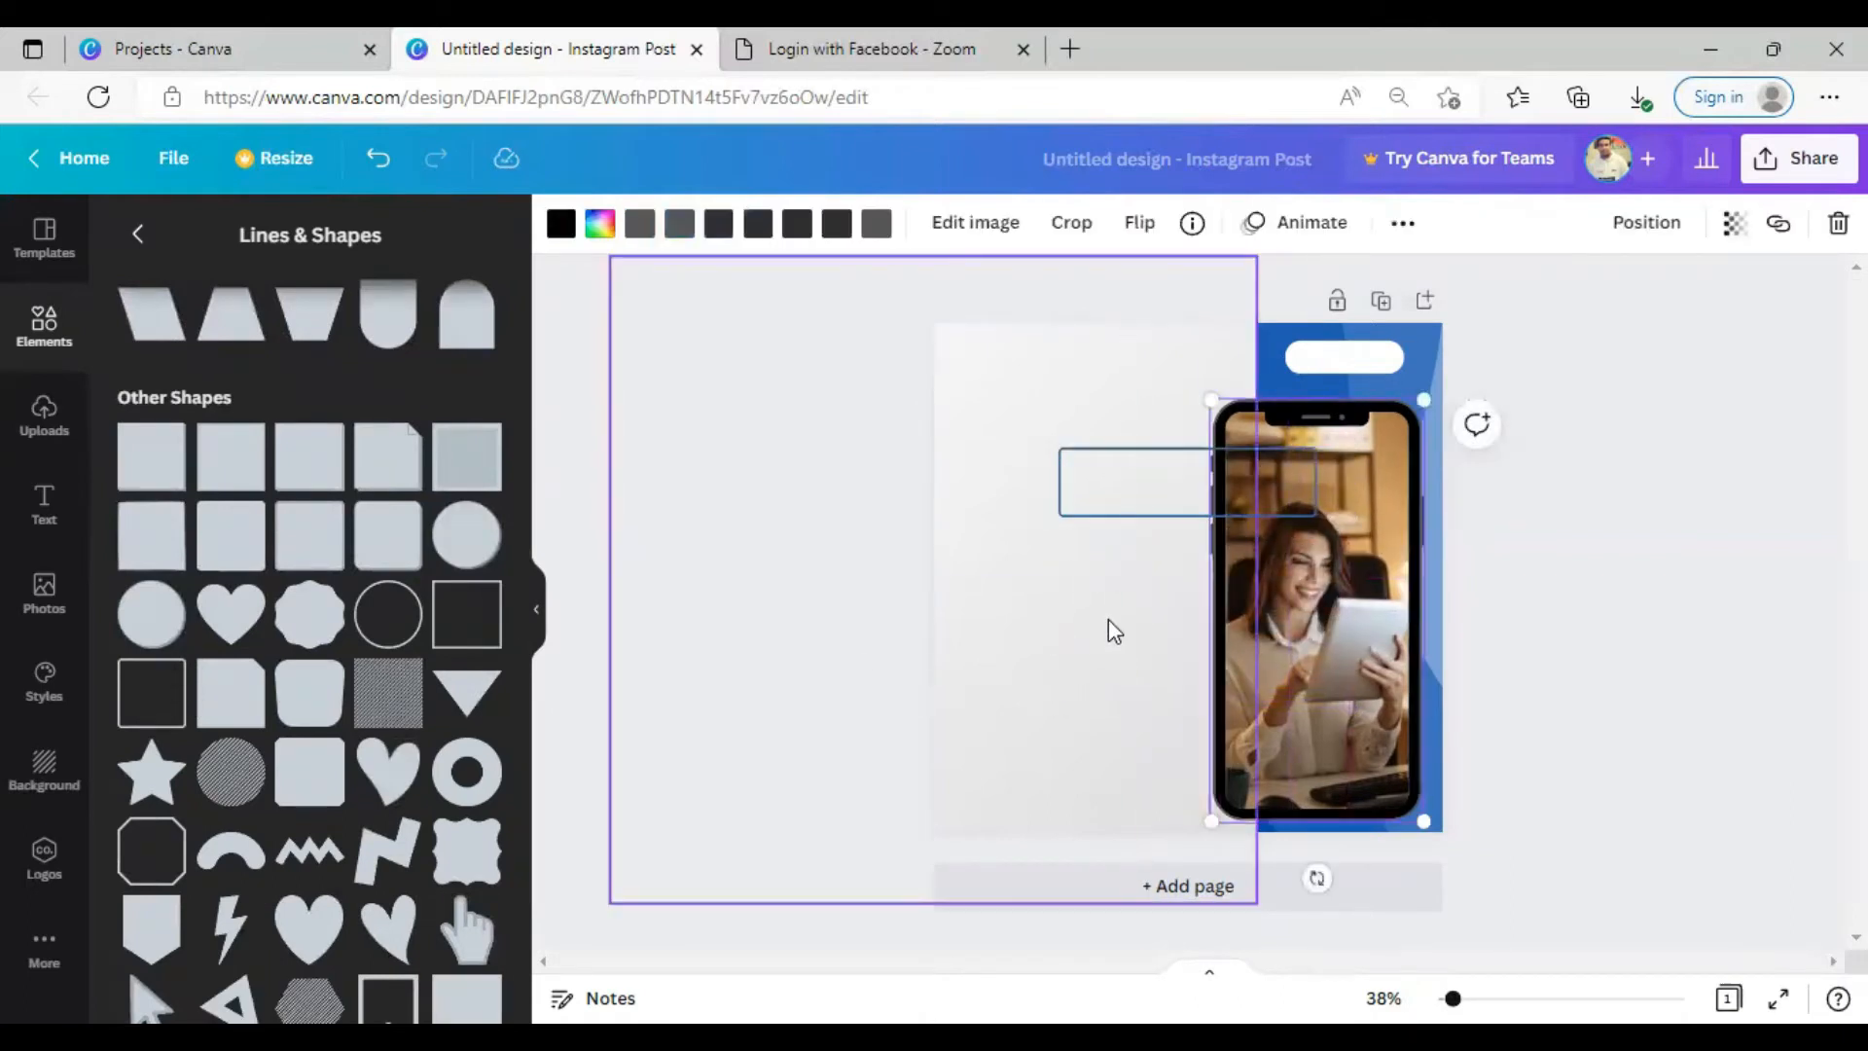
left_click_drag(1148, 513, 1052, 533)
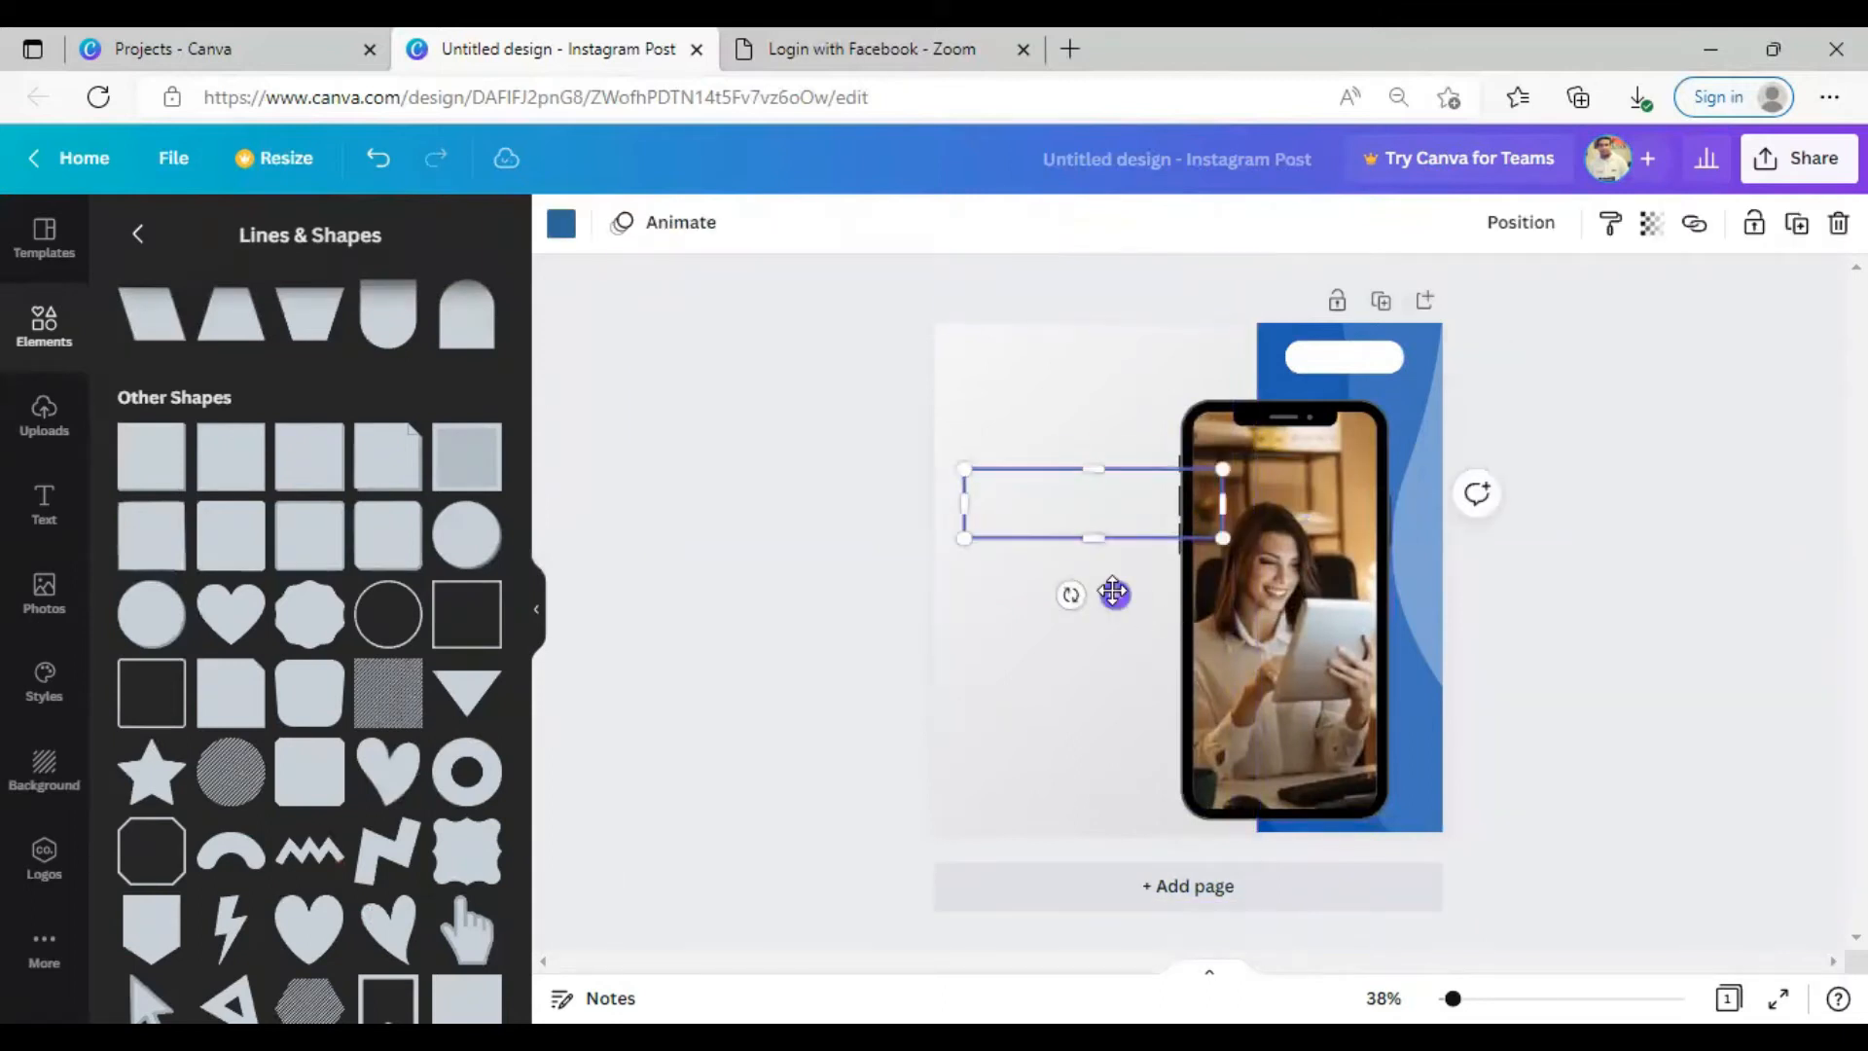
left_click_drag(1113, 592, 1110, 869)
left_click(1071, 538)
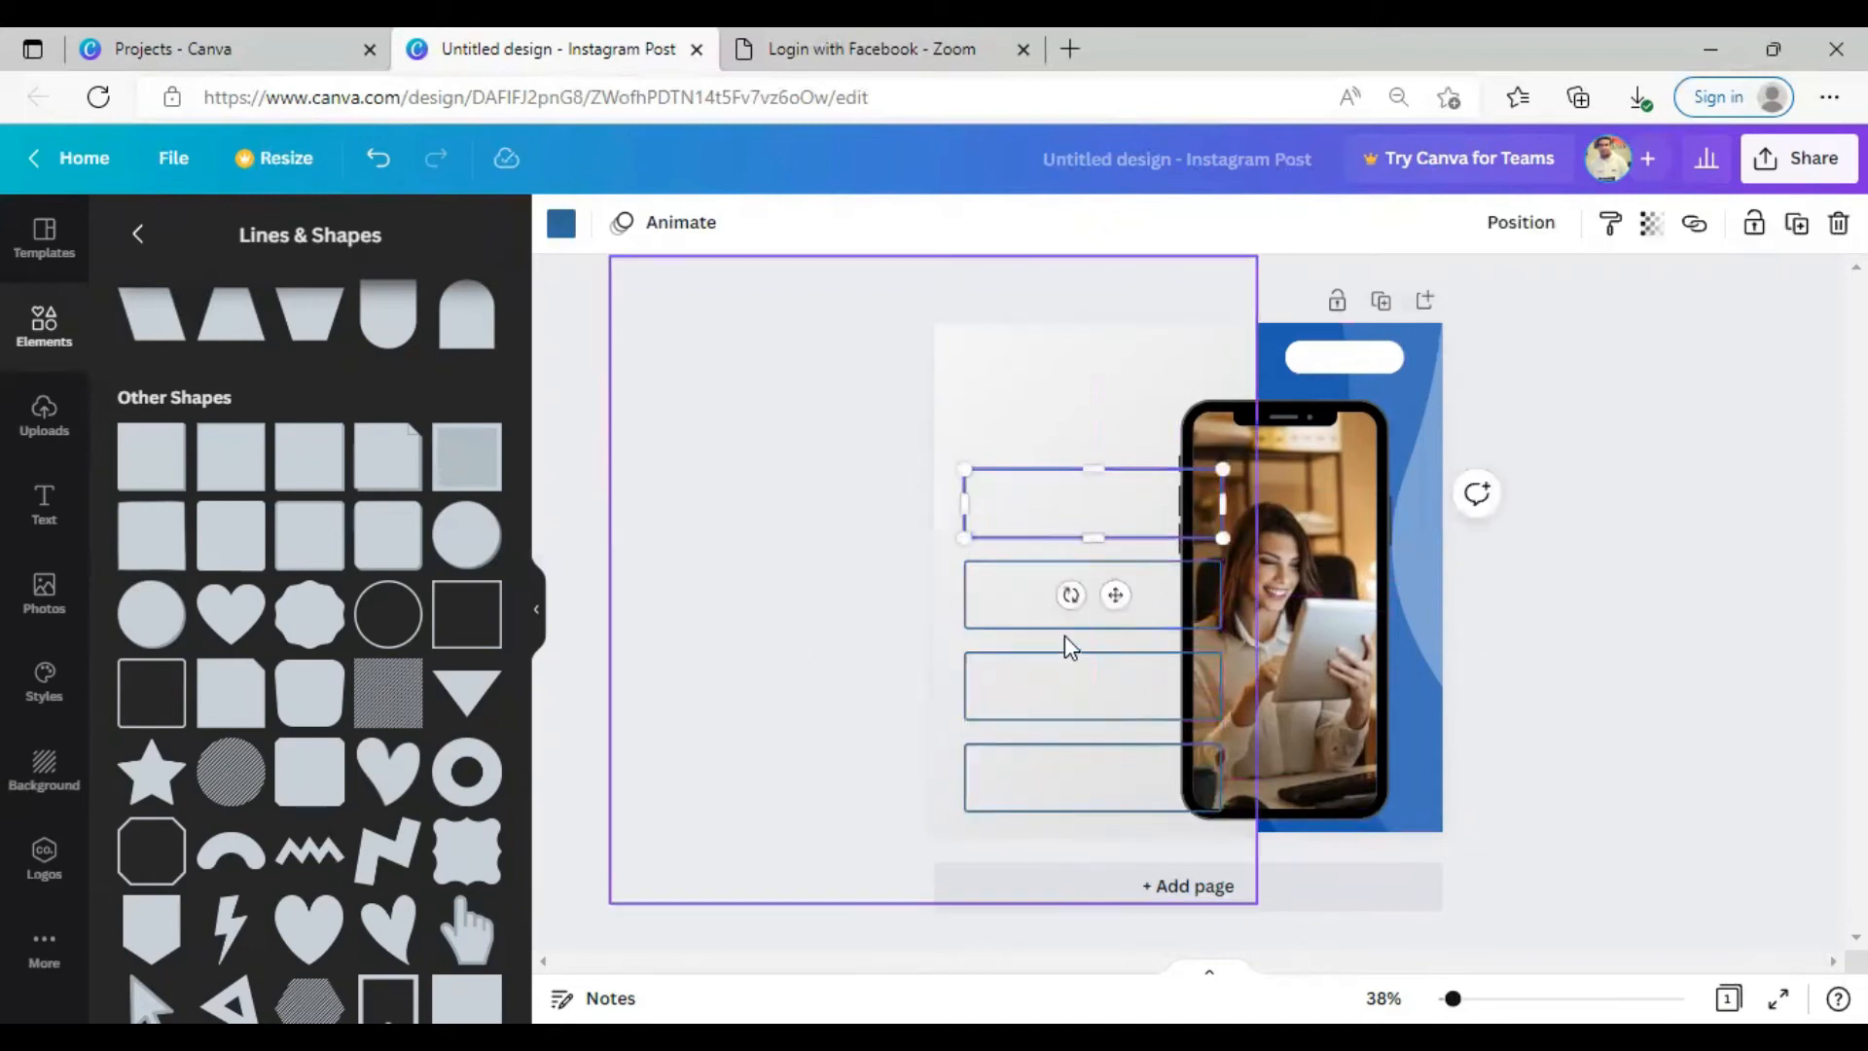
Bring the smartphone frame in front of the four outlined boxes
right_click(1306, 638)
left_click(1414, 670)
left_click(1304, 742)
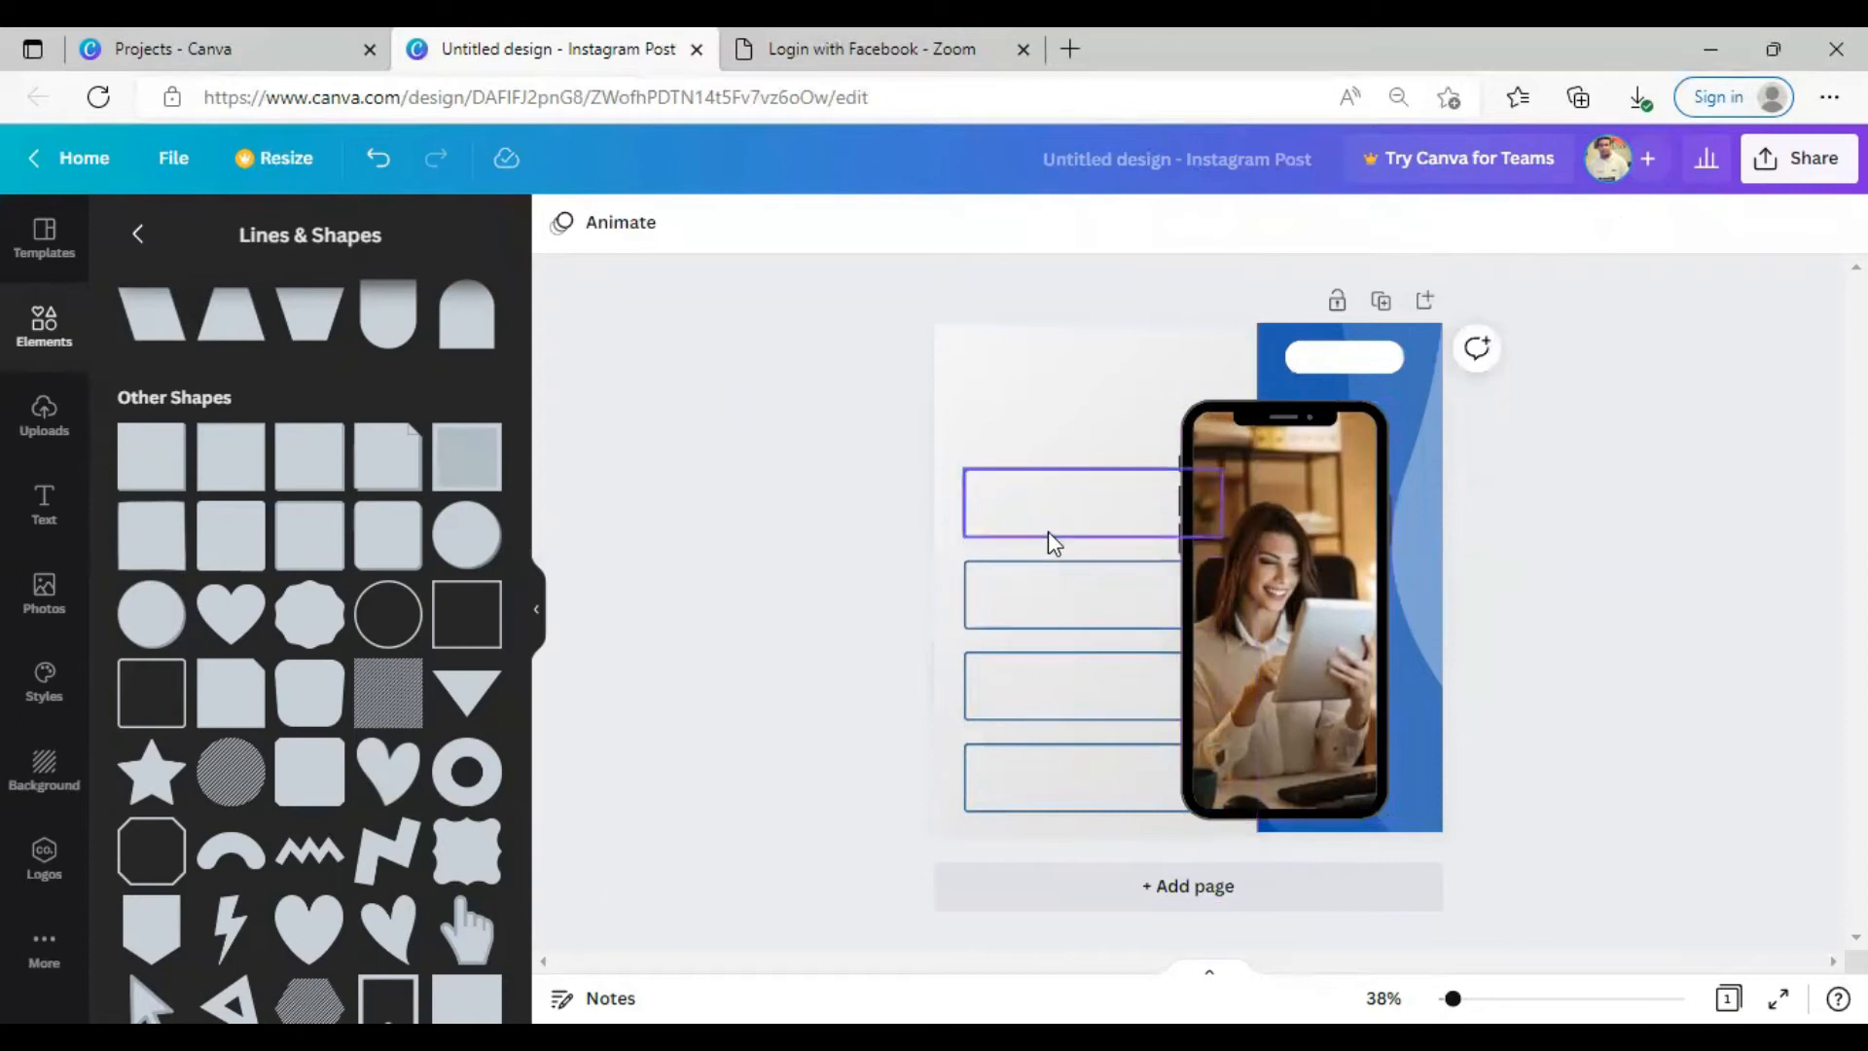
Shift the stack of four outlined boxes slightly upward on the light panel, keeping their spacing
left_click(1051, 500)
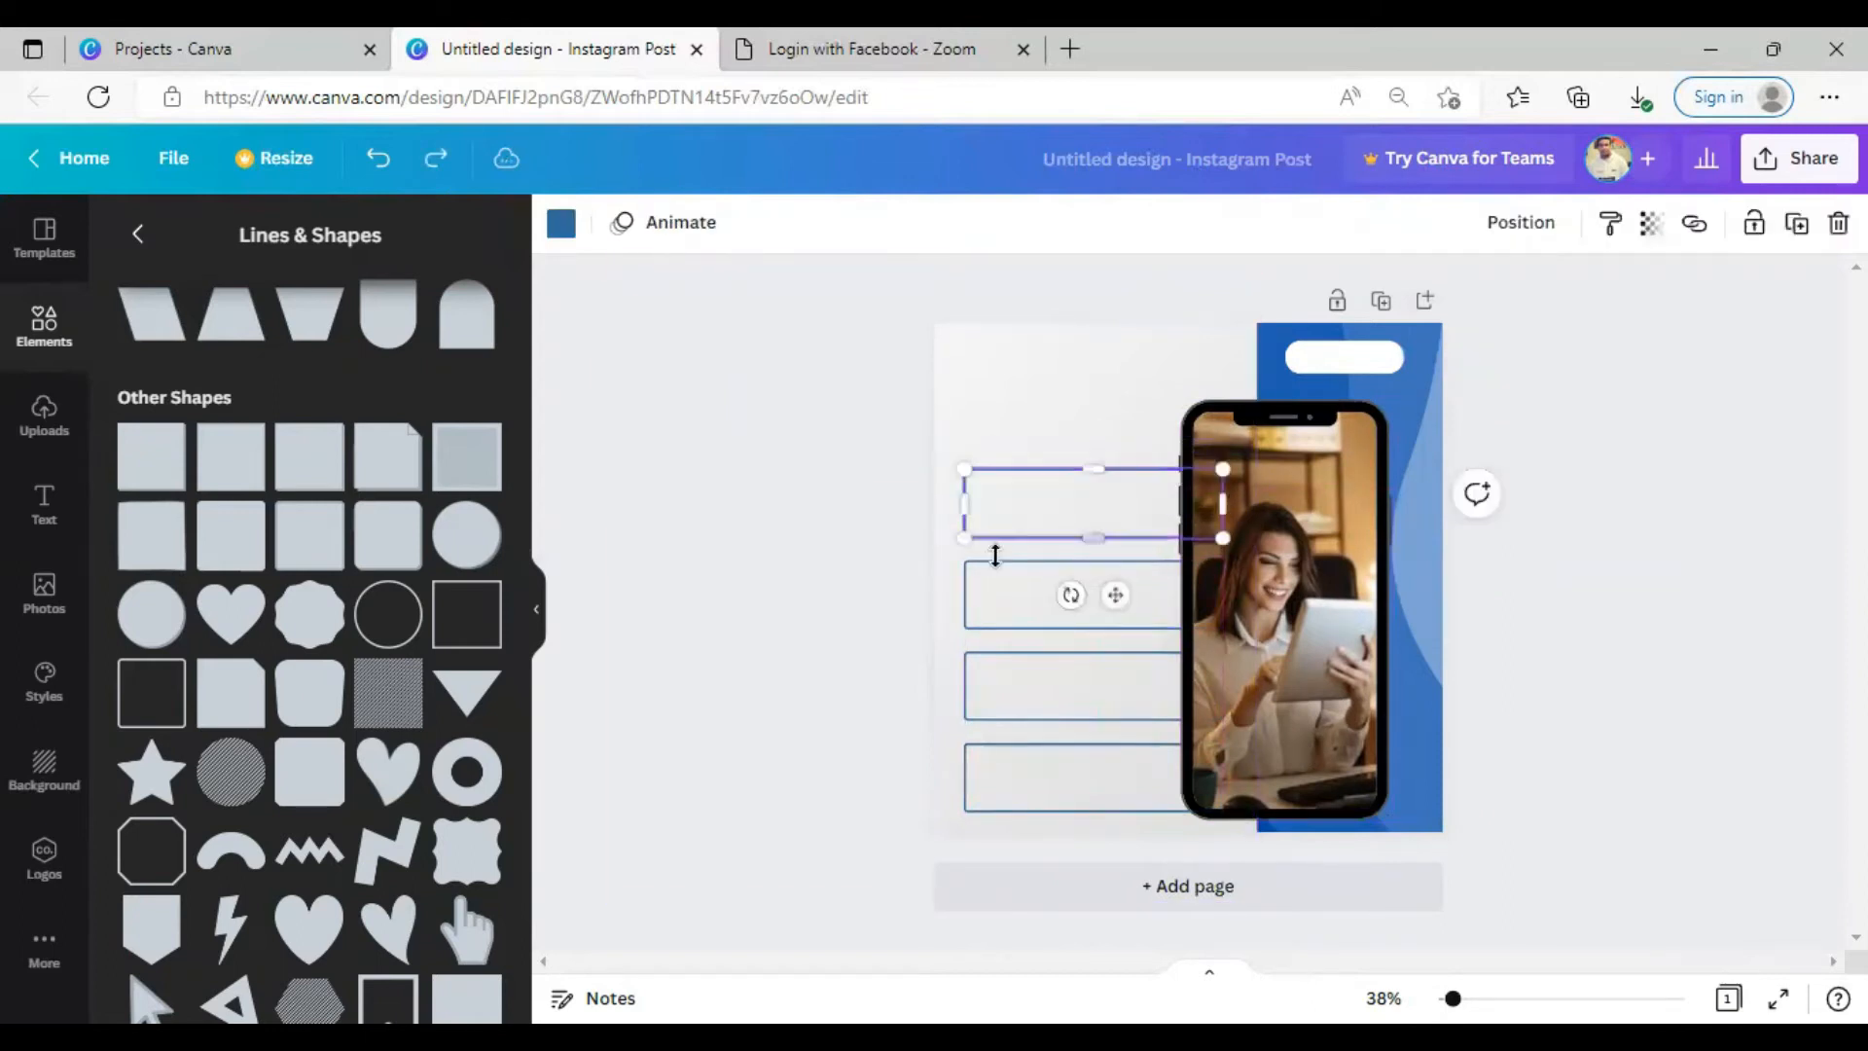
left_click(1017, 599, "shift")
left_click(1042, 713, "shift")
key("Up")
key("Up")
key("Up")
key("Up")
key("Up")
key("Up")
key("Up")
key("Up")
key("Up")
key("Up")
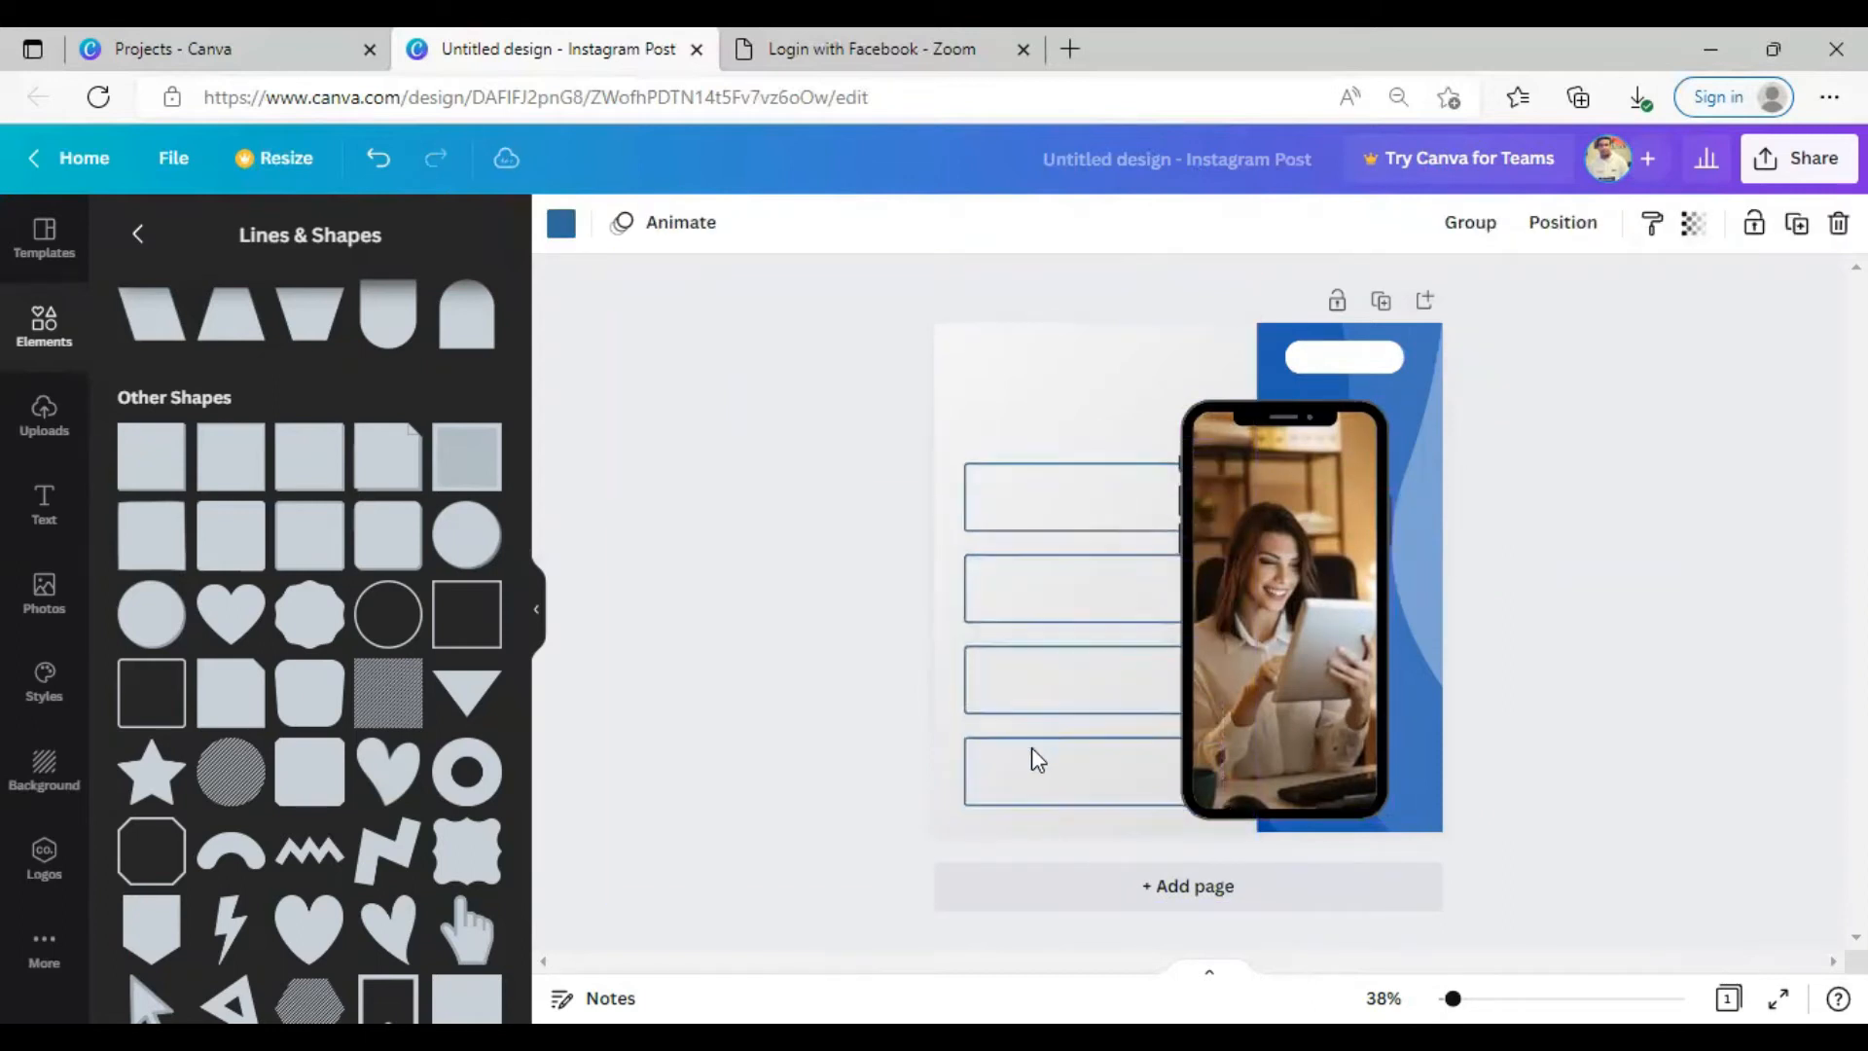
left_click(1536, 671)
left_click(1119, 751)
key("Up")
key("Up")
left_click(1530, 669)
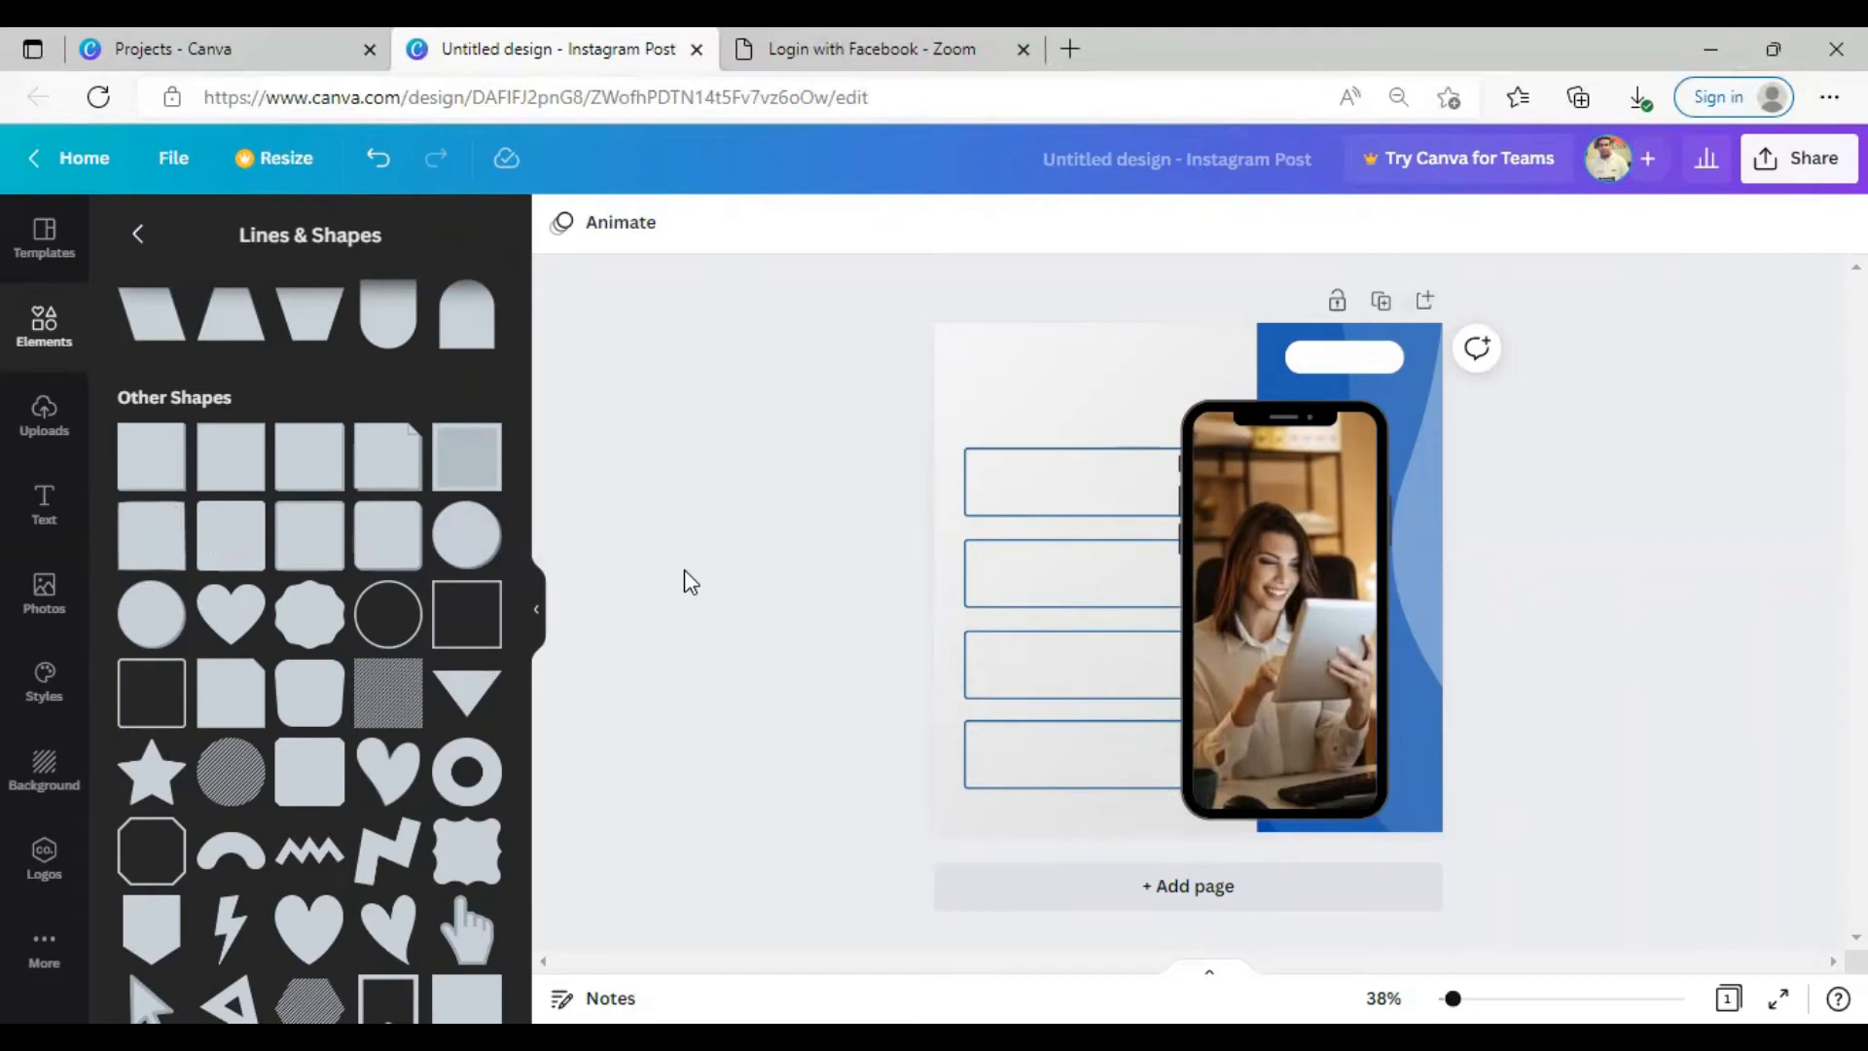
Add a Lorem ipsum placeholder paragraph and move it above the outlined boxes
right_click(1036, 484)
left_click(729, 624)
type("Lorem ipsum dolor sit amet, consectetur adipiscing elit, sed do eiusmod tempor incididunt ut labore et dolore magna aliqua")
left_click_drag(1191, 746, 1133, 386)
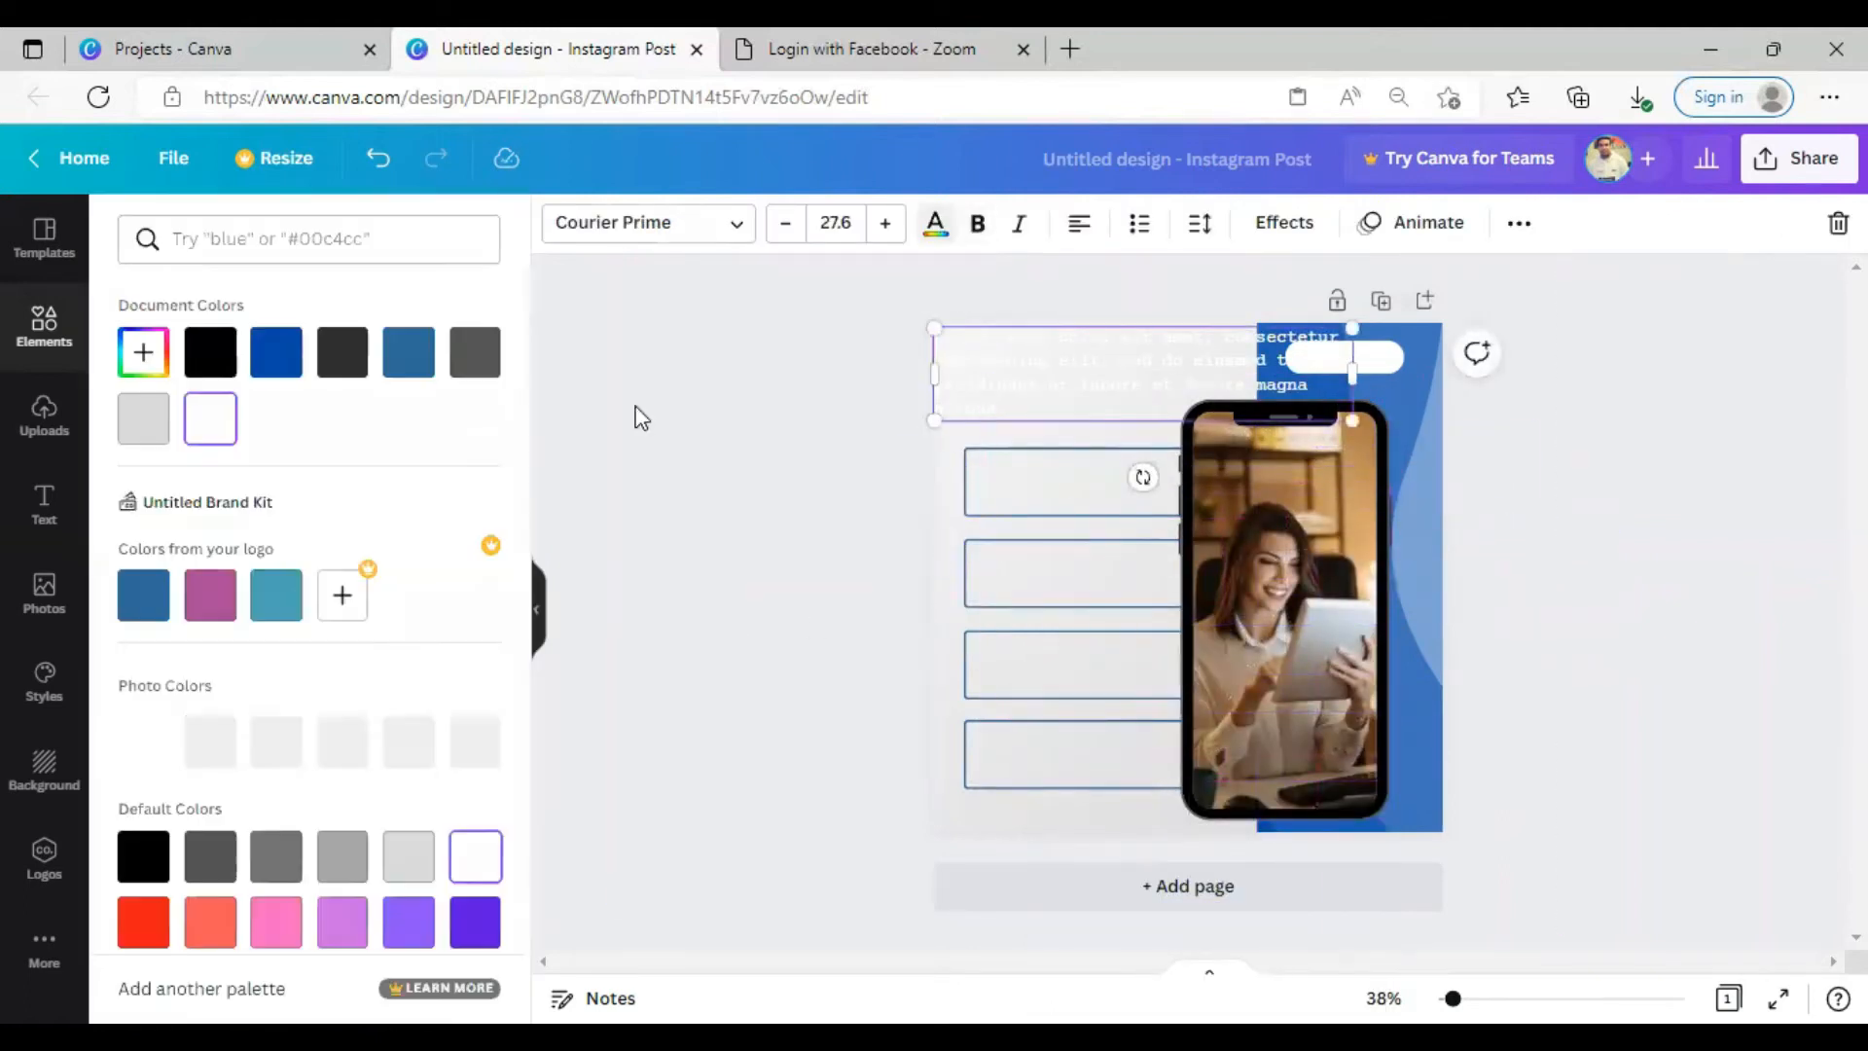
Recolor the Lorem ipsum paragraph to the dark grey document color
left_click(936, 224)
left_click(342, 355)
left_click(624, 411)
left_click(1107, 388)
left_click(745, 485)
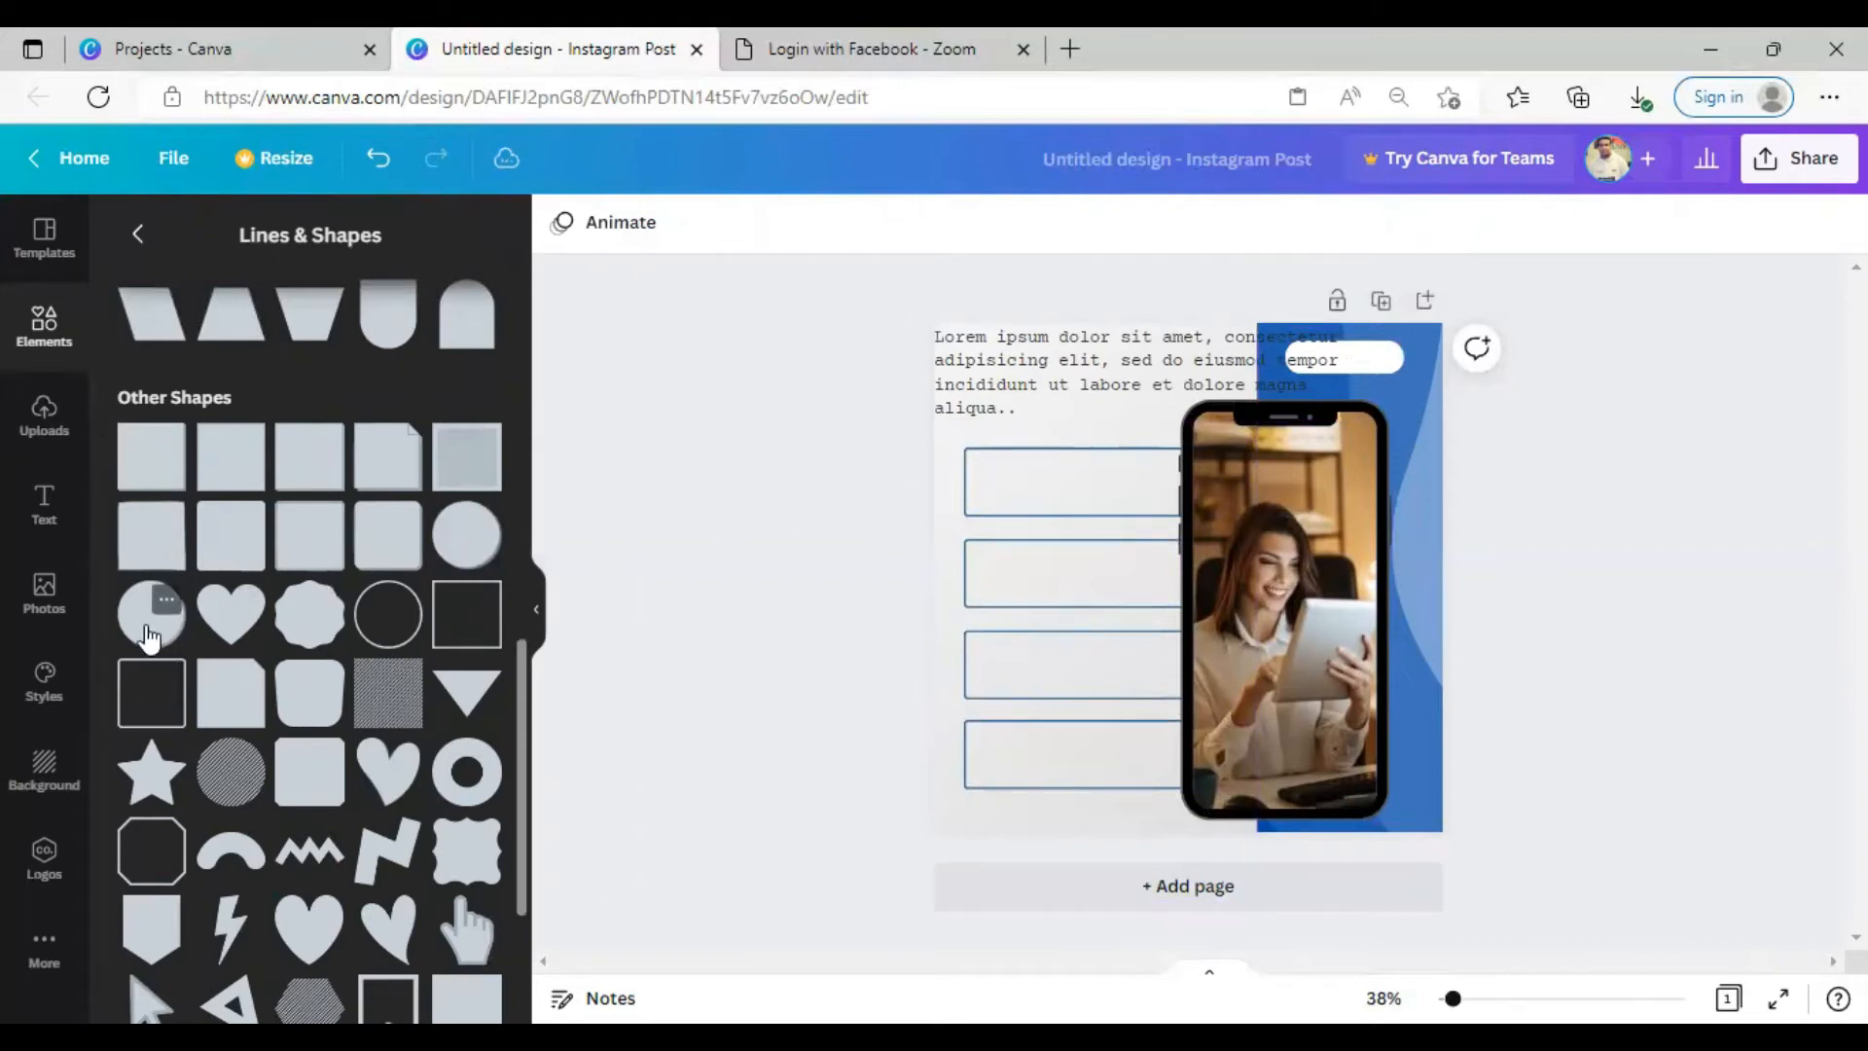
Add a small circle at the start of the first outlined box and duplicate it into the other three boxes
left_click_drag(518, 657, 493, 419)
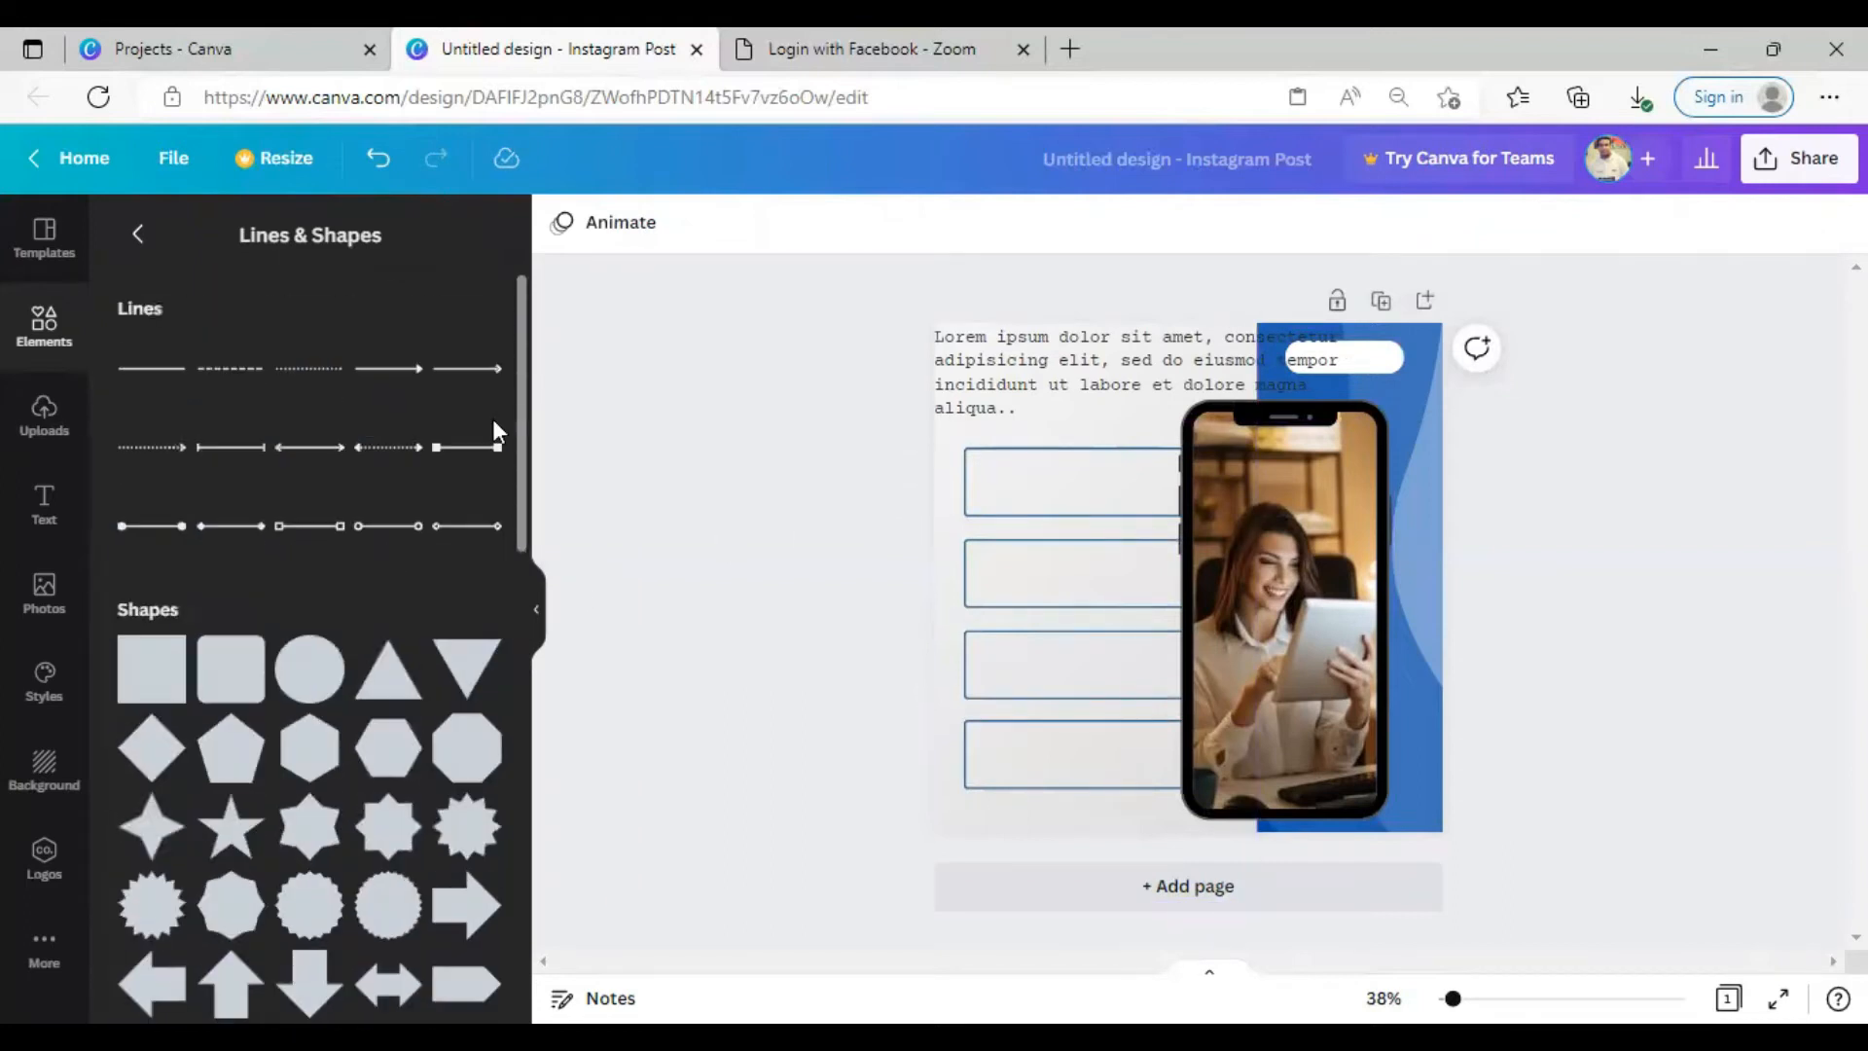
left_click(309, 670)
left_click(1051, 582)
left_click(1195, 622)
left_click_drag(1265, 654, 1001, 475)
left_click(1146, 531)
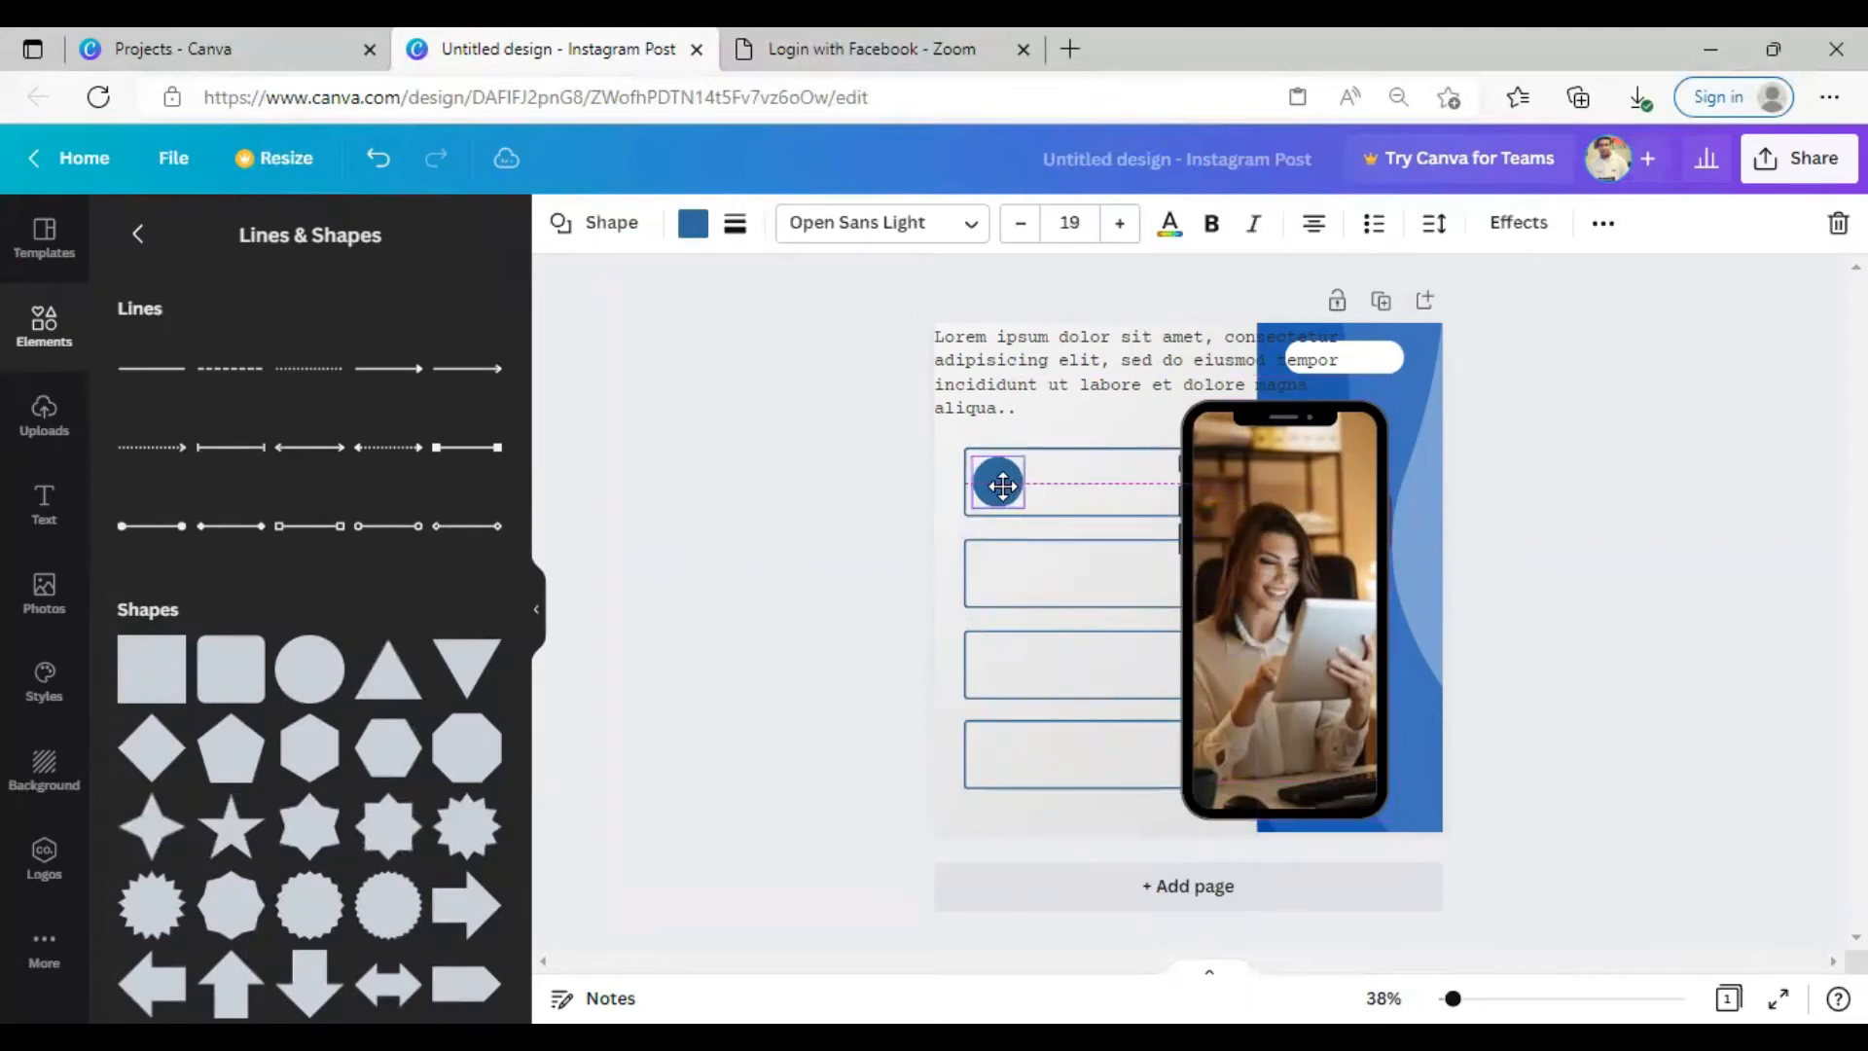
left_click_drag(998, 547, 1009, 766)
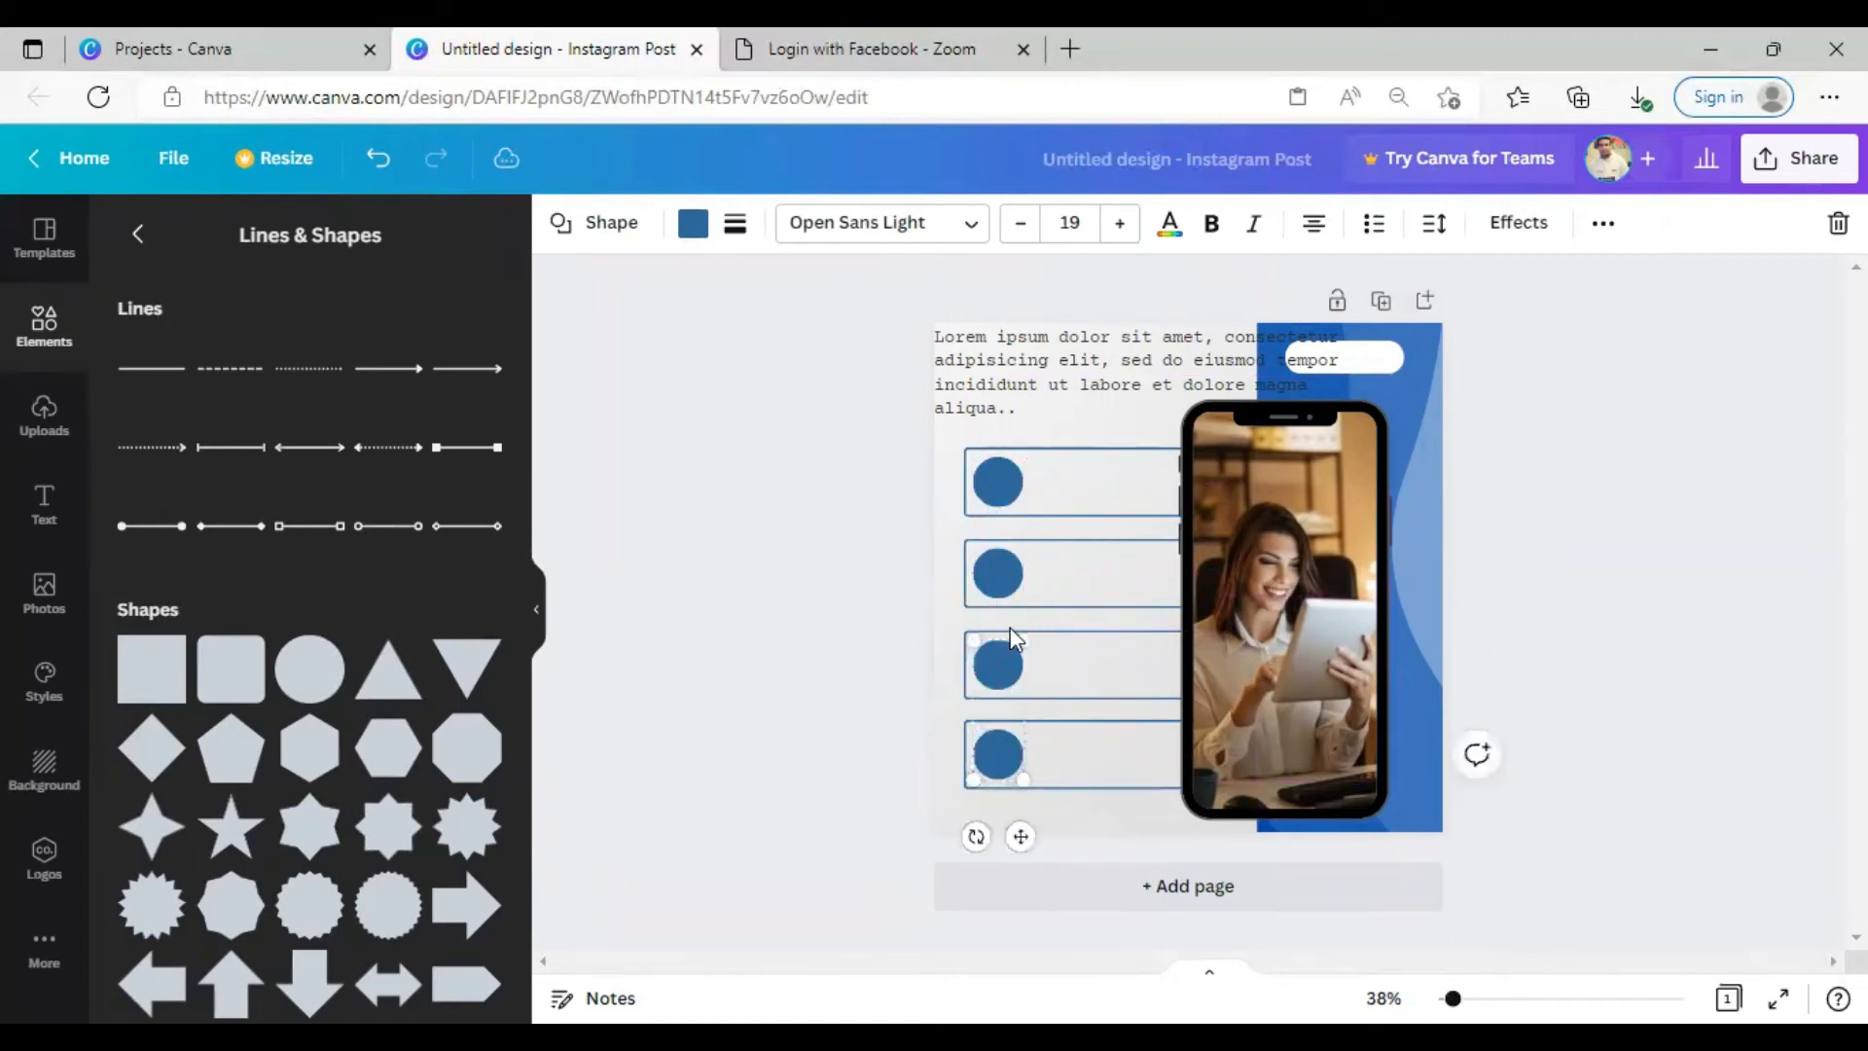
Recolor the four circles to the deep blue document color and the four box outlines to black
left_click(693, 223)
left_click(342, 353)
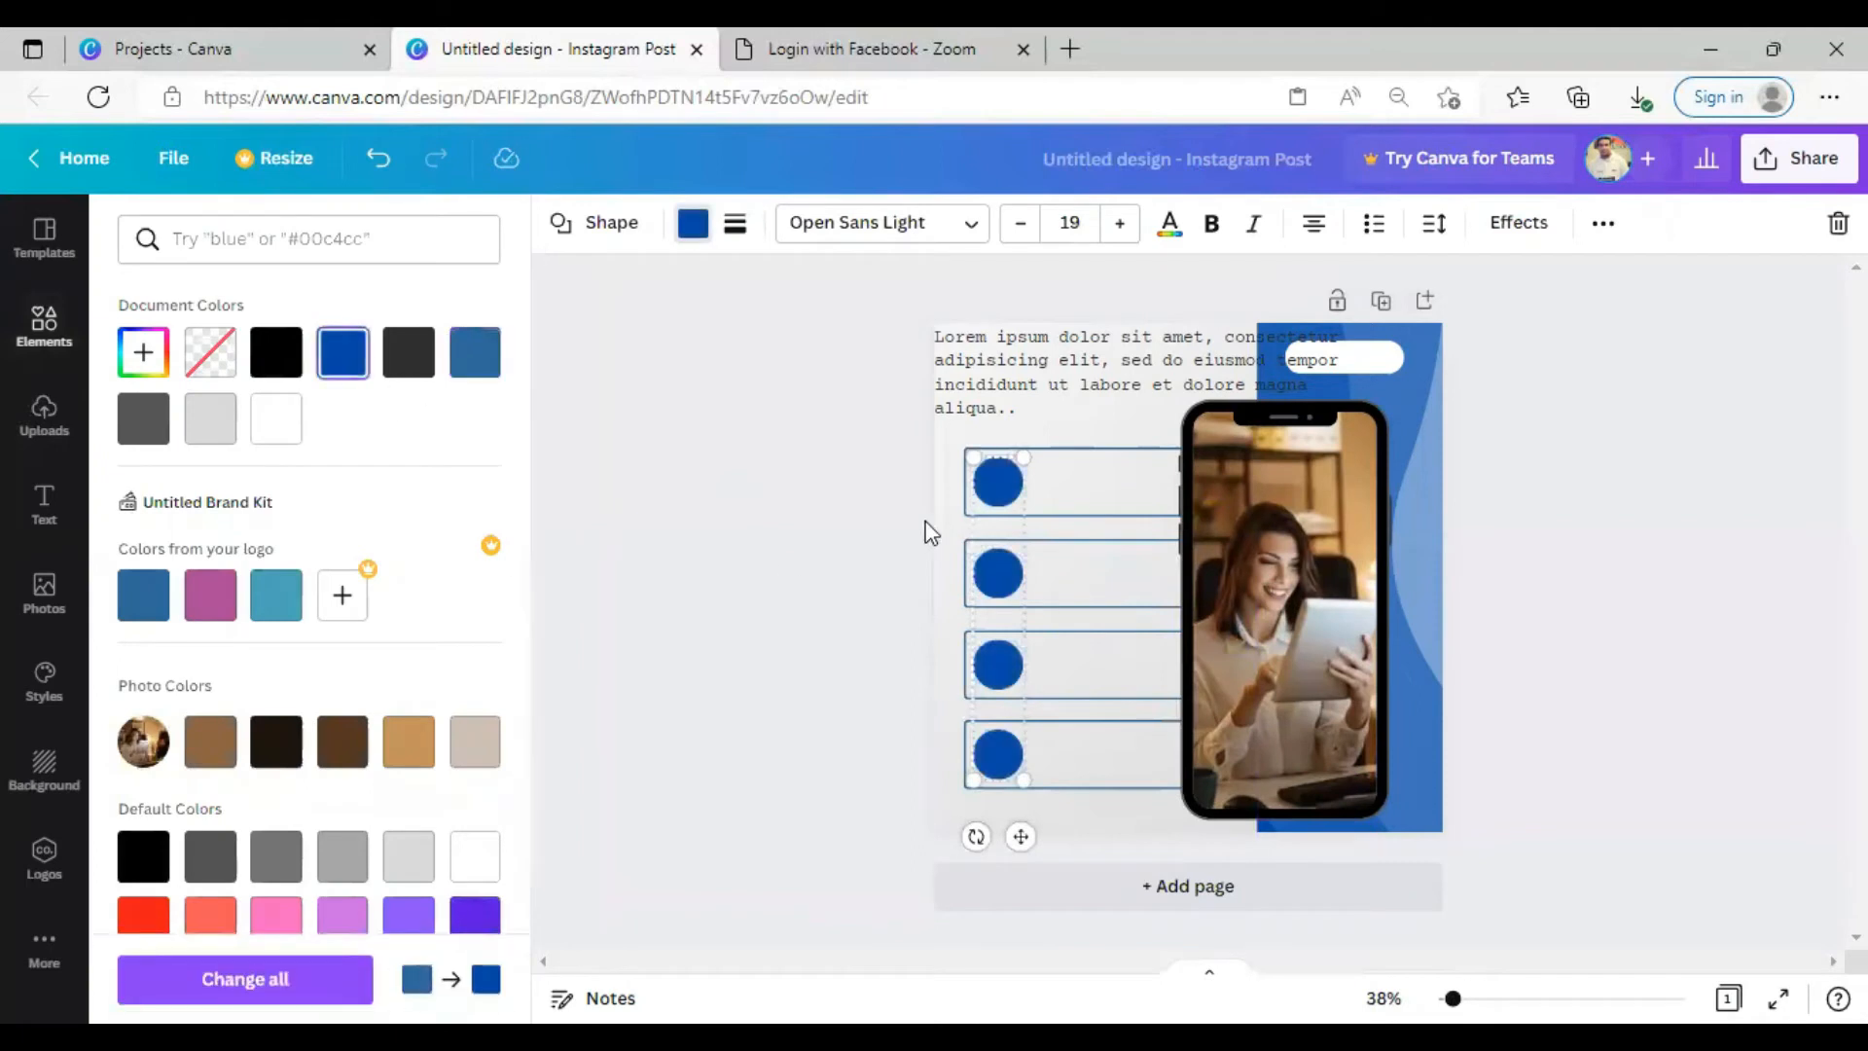
left_click(1068, 496)
left_click(1069, 600, "shift")
left_click(1060, 786, "shift")
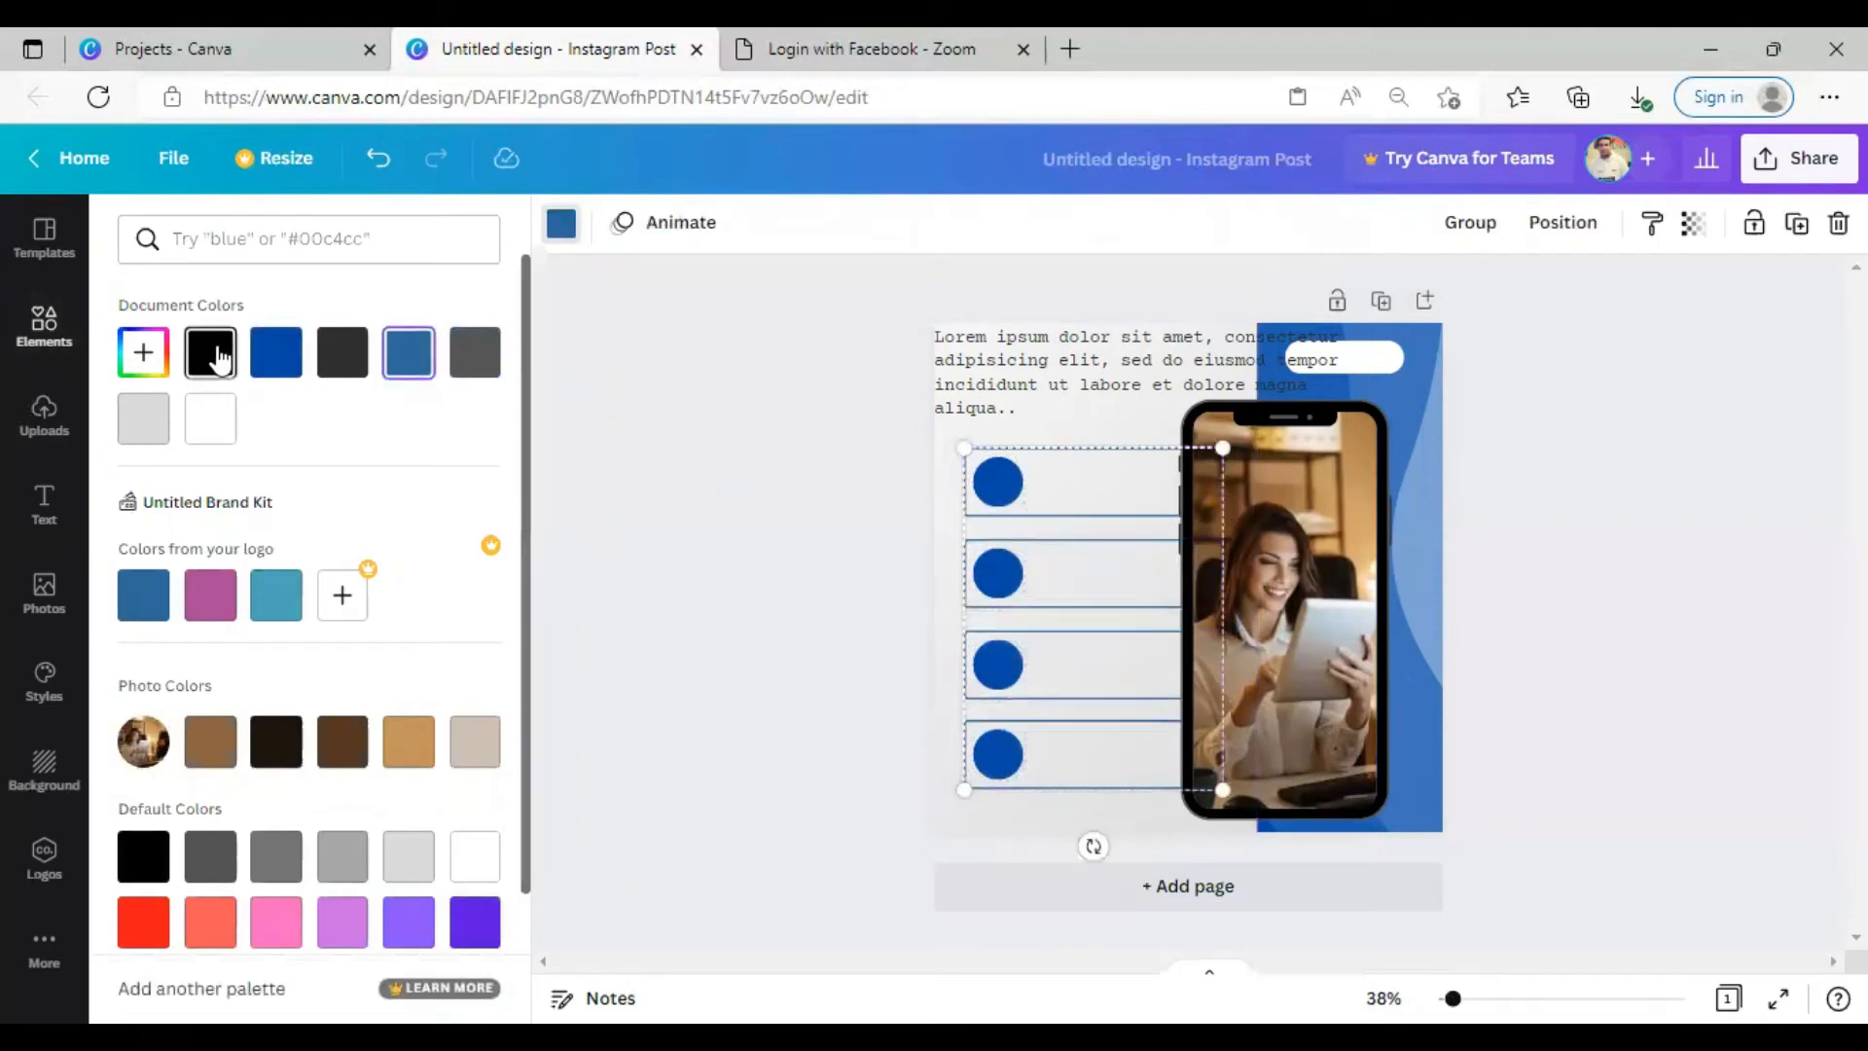
left_click(214, 354)
left_click(737, 513)
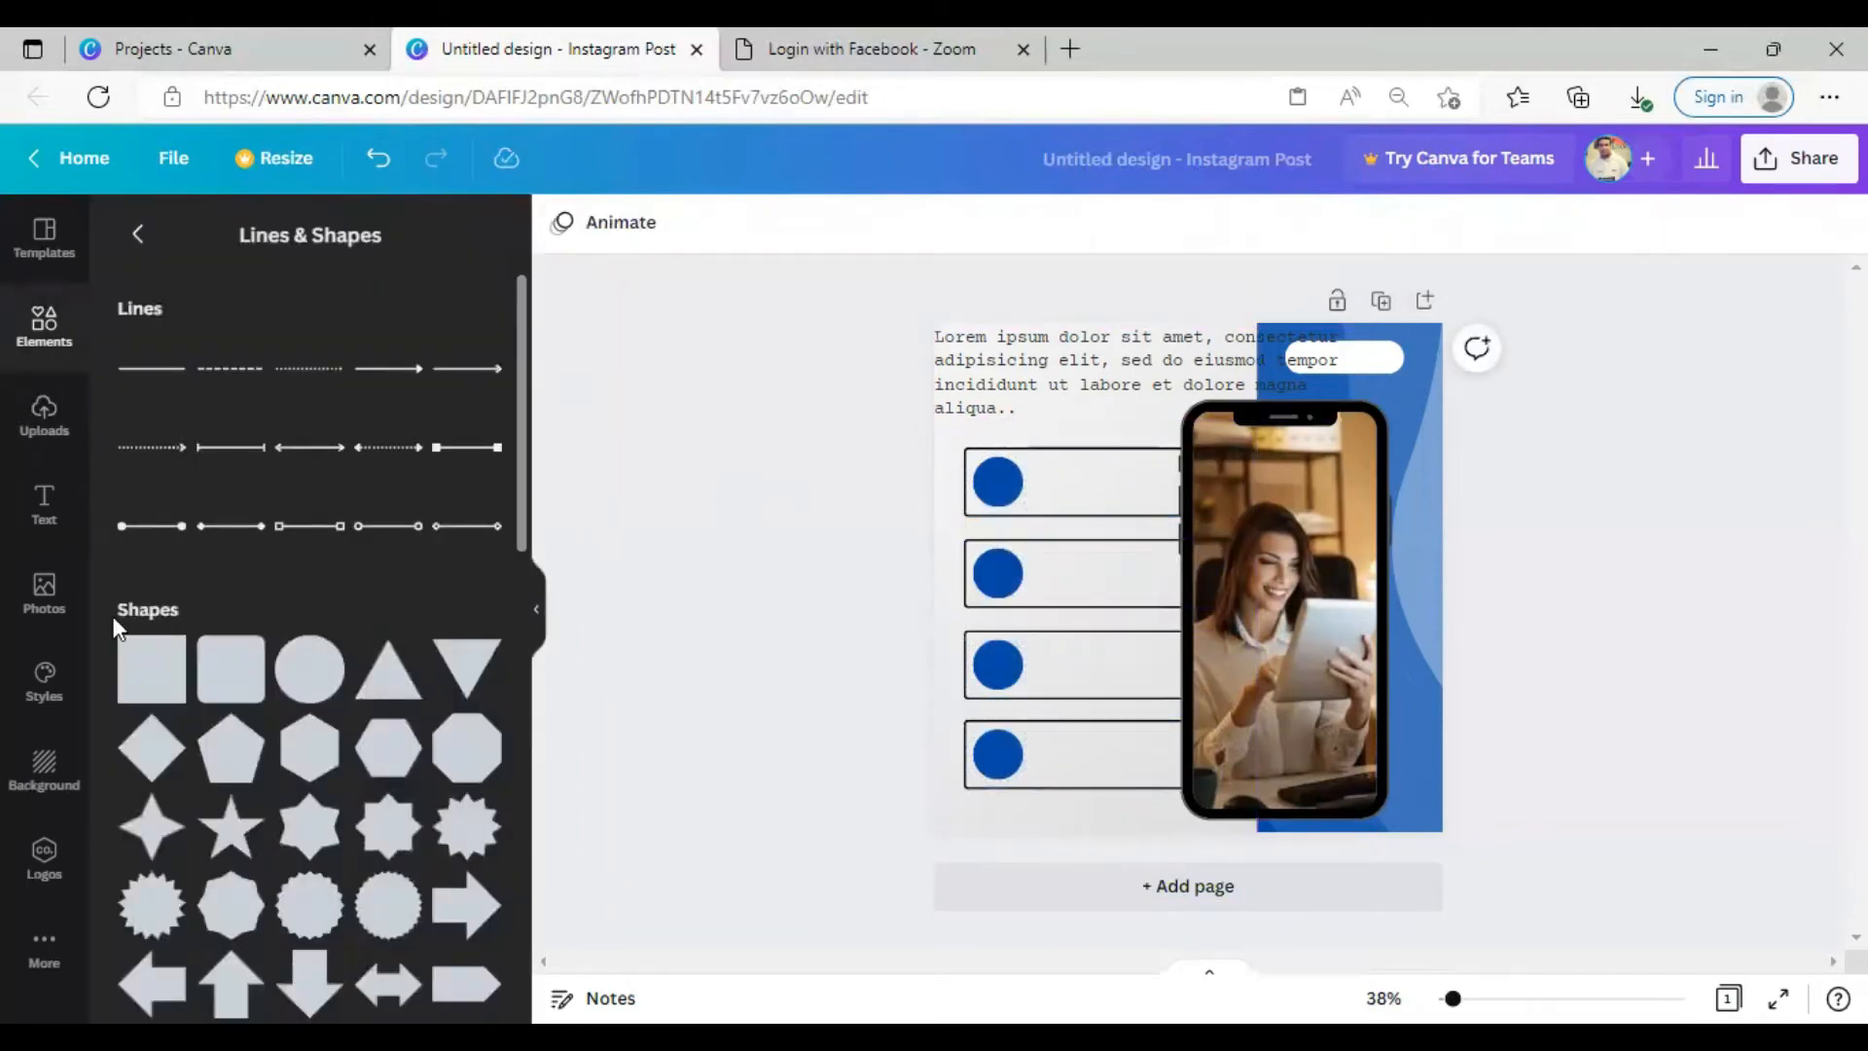
Add a heading text reading 1 and set its font to Open Sans
left_click(43, 504)
left_click(270, 362)
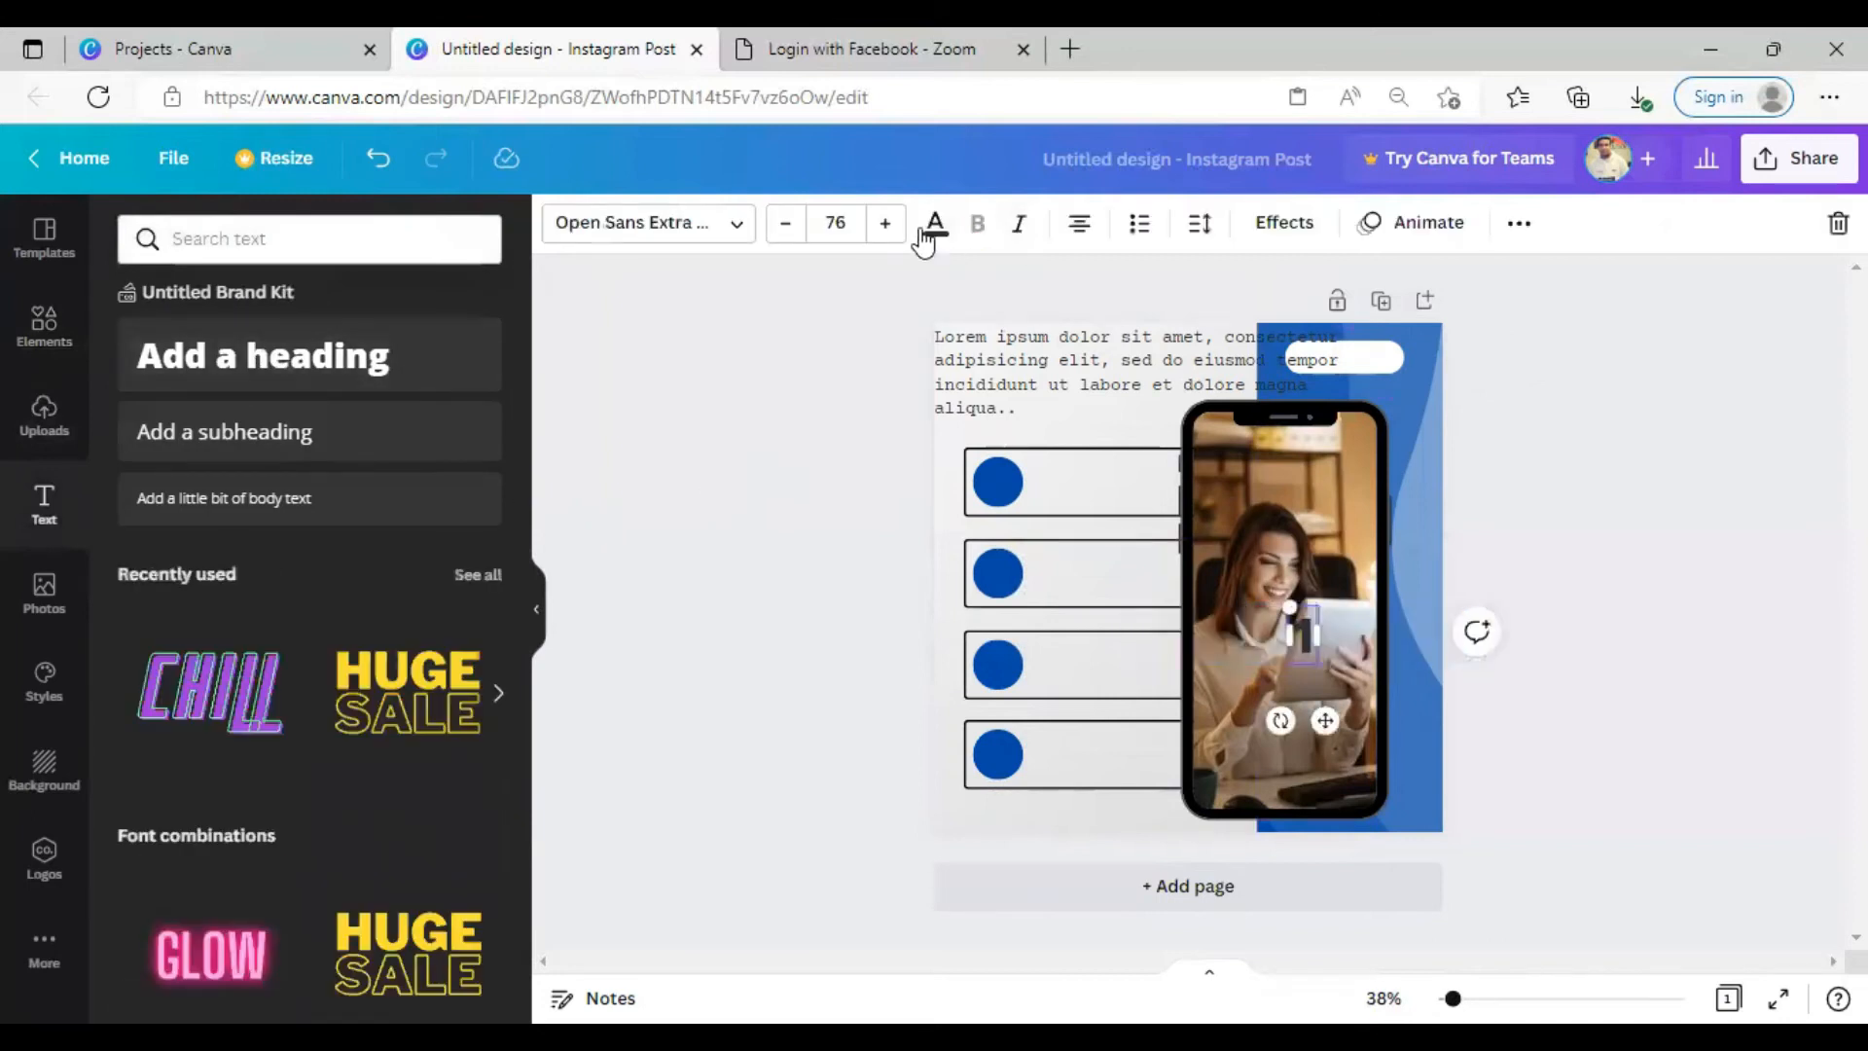
left_click(643, 223)
left_click(165, 454)
left_click(900, 502)
left_click(1302, 635)
left_click(793, 424)
Place the number on the circles with copies, numbering the four boxes 1, 2, 3 and 4
left_click_drag(1301, 639, 1005, 752)
left_click(965, 524)
left_click(998, 486)
left_click(1070, 630)
type("2")
type("3")
type("4")
left_click(787, 620)
Recolor the four numbers on the blue circles to white
left_click(997, 770)
left_click(936, 225)
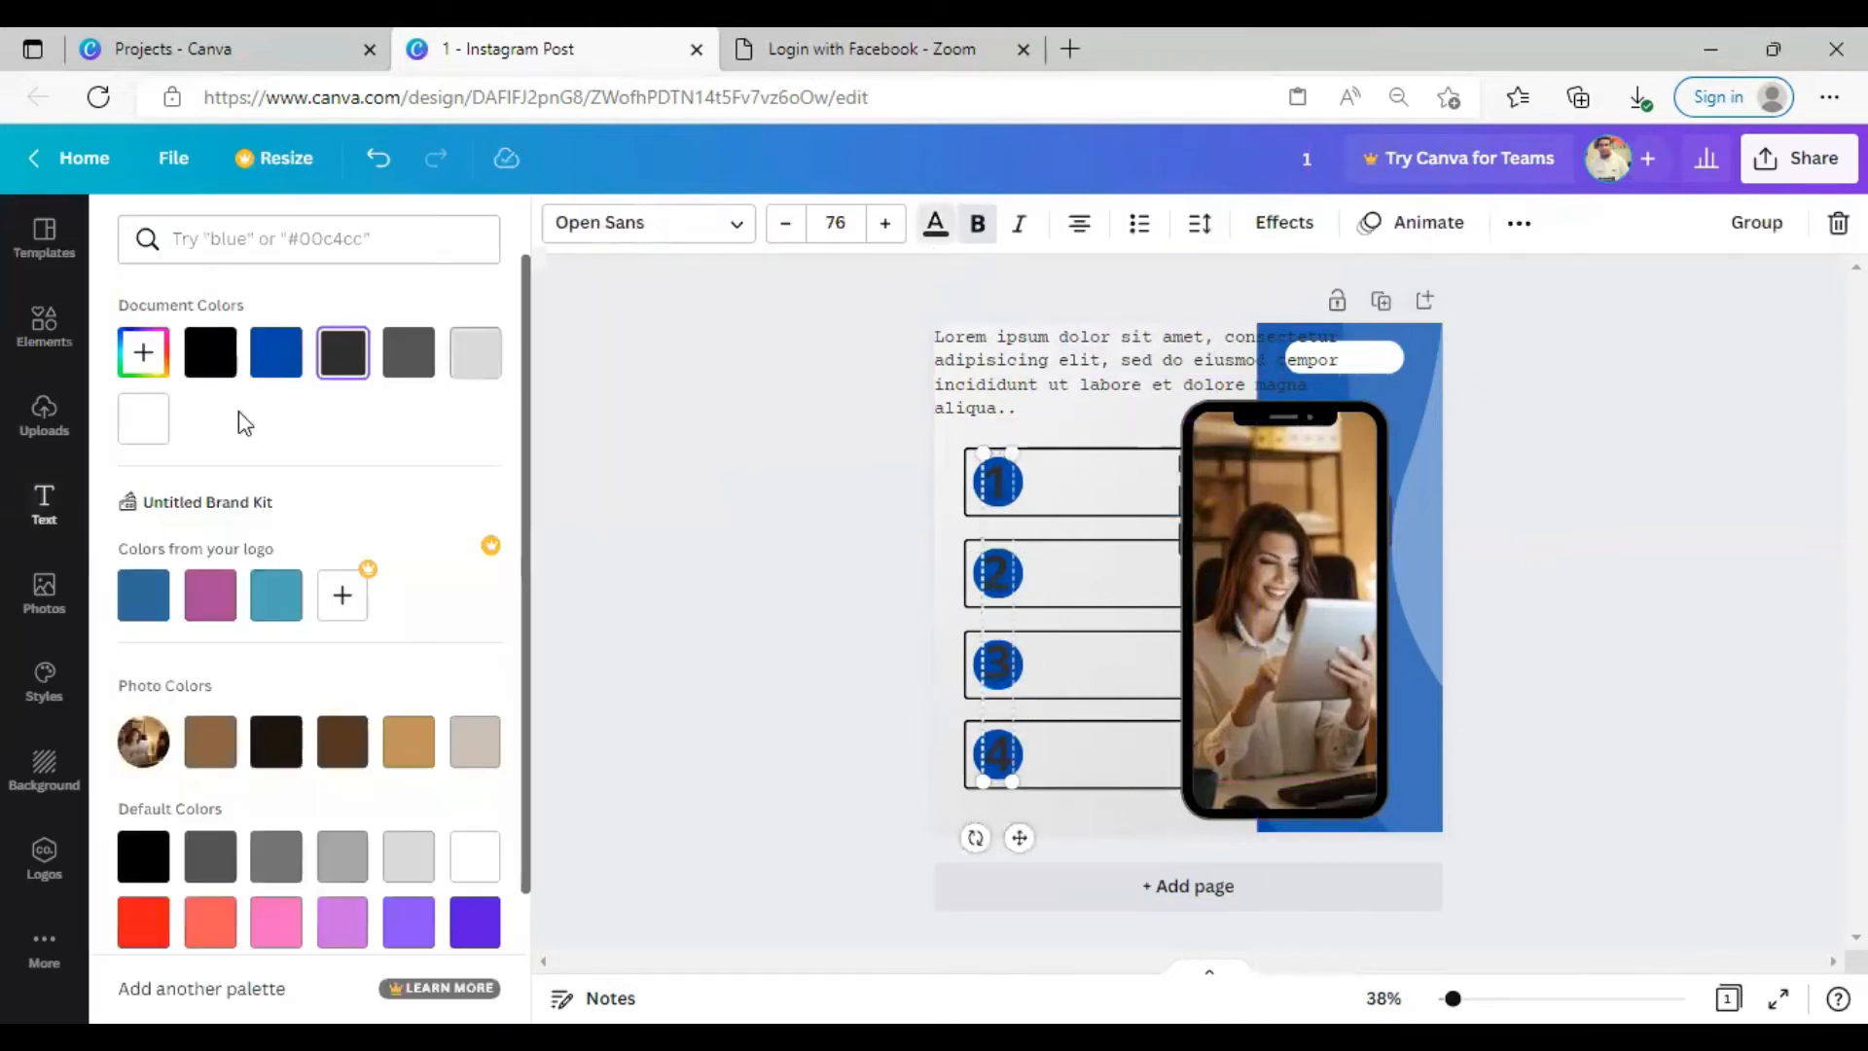
left_click(669, 500)
left_click(996, 577)
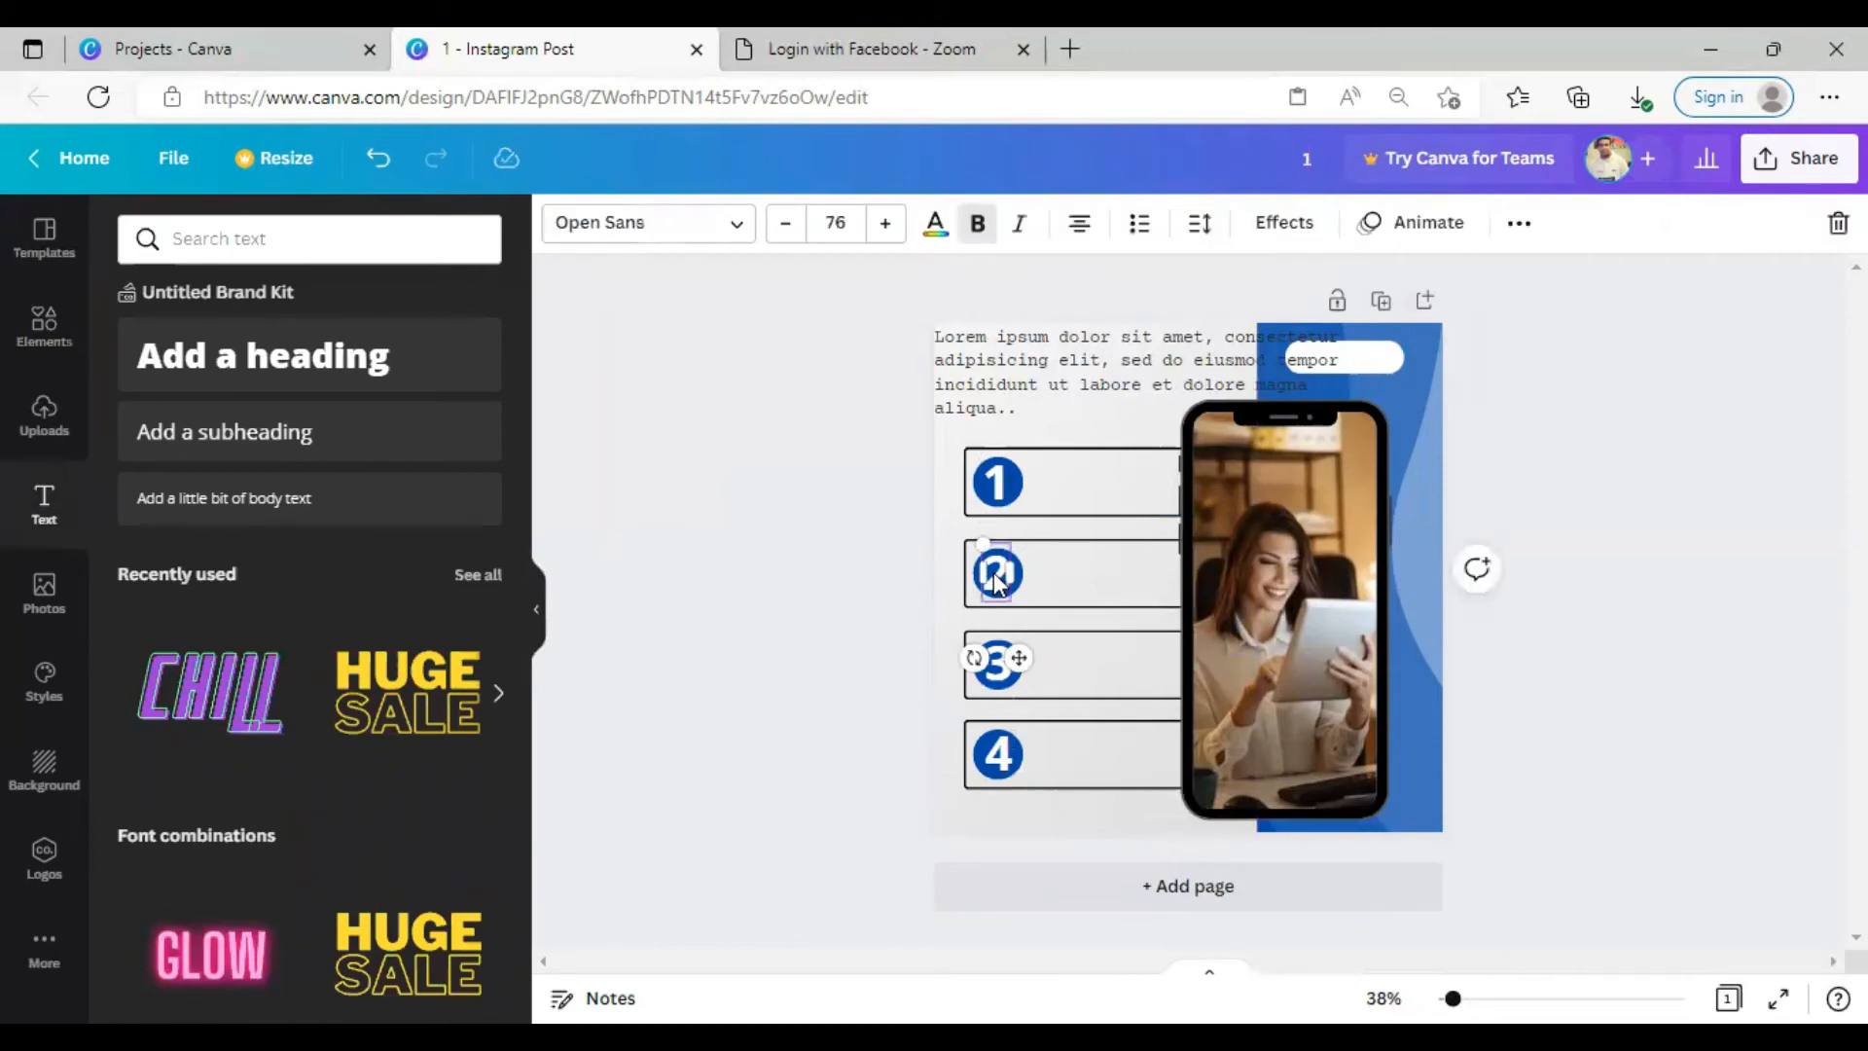
left_click(802, 591)
left_click(992, 768)
left_click(873, 757)
Scale the Lorem ipsum paragraph down to font size 17.6 and delete its text after "adipisicing elit,"
left_click(1076, 388)
left_click_drag(1076, 388, 930, 471)
left_click_drag(1378, 521, 1234, 431)
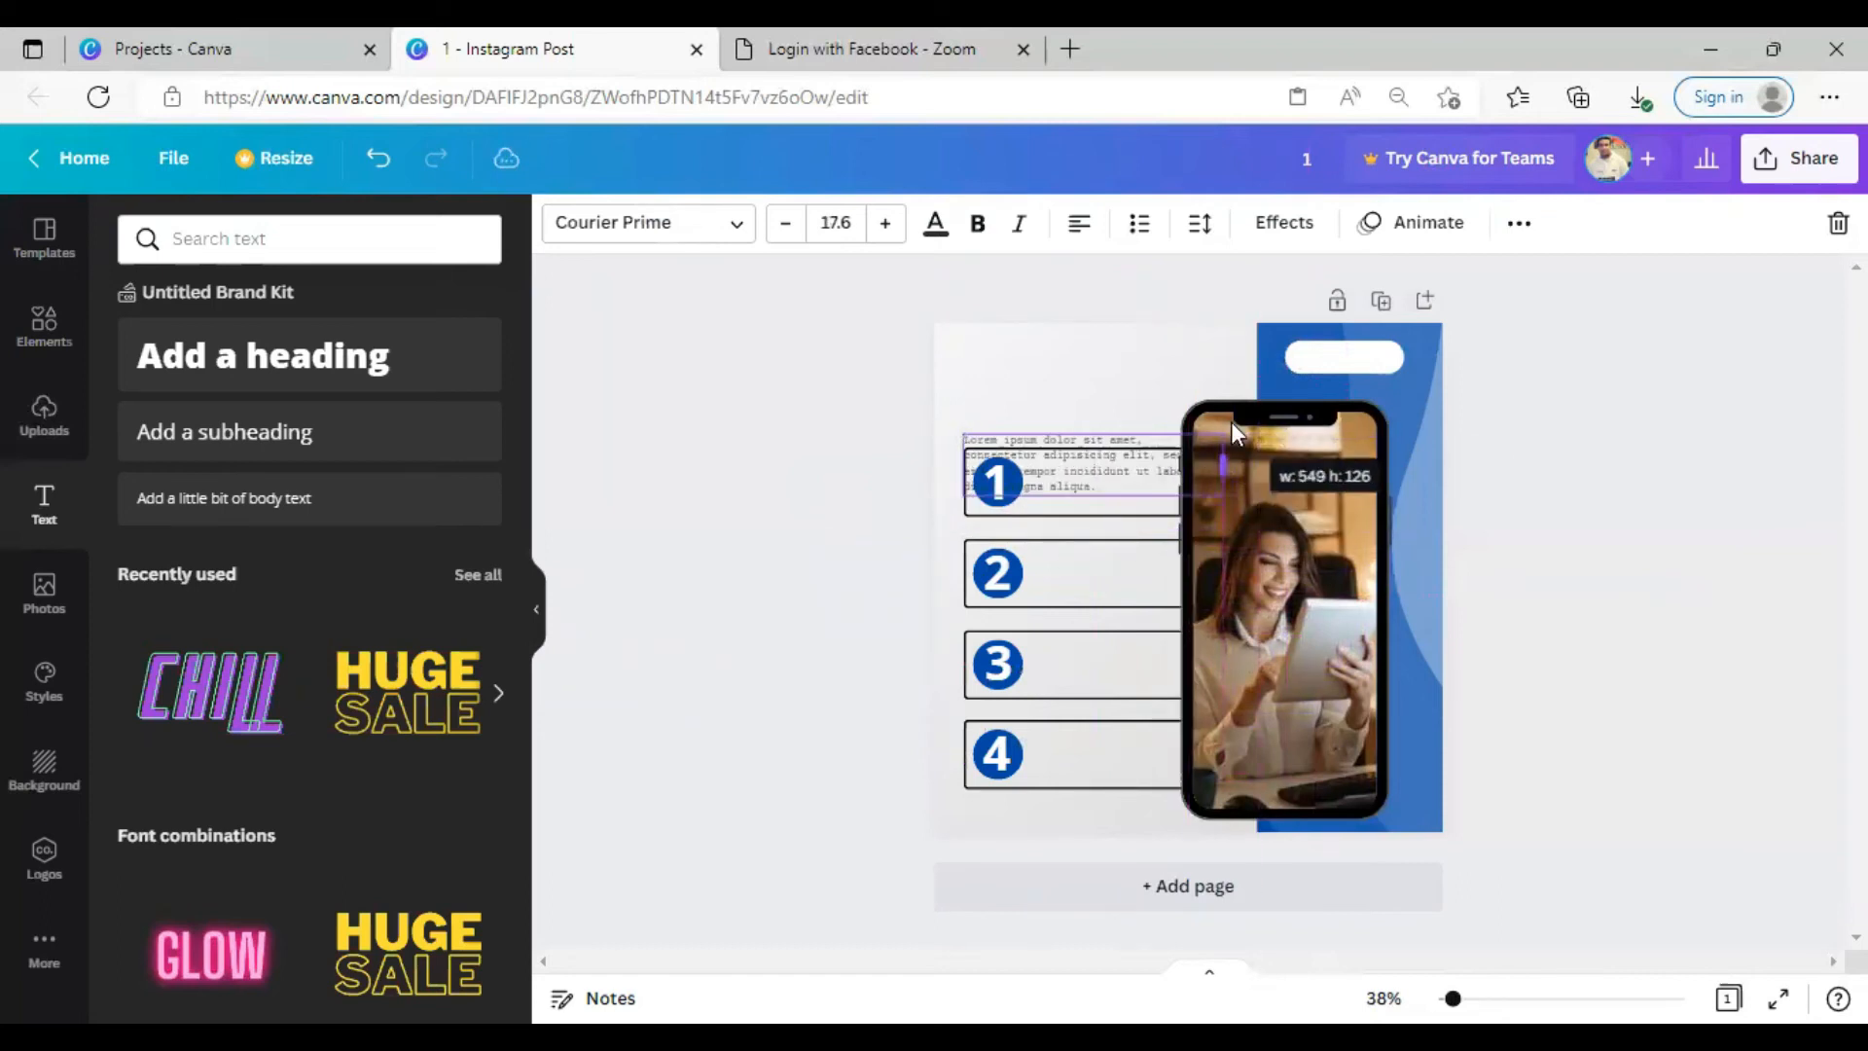
left_click_drag(1126, 475, 1158, 377)
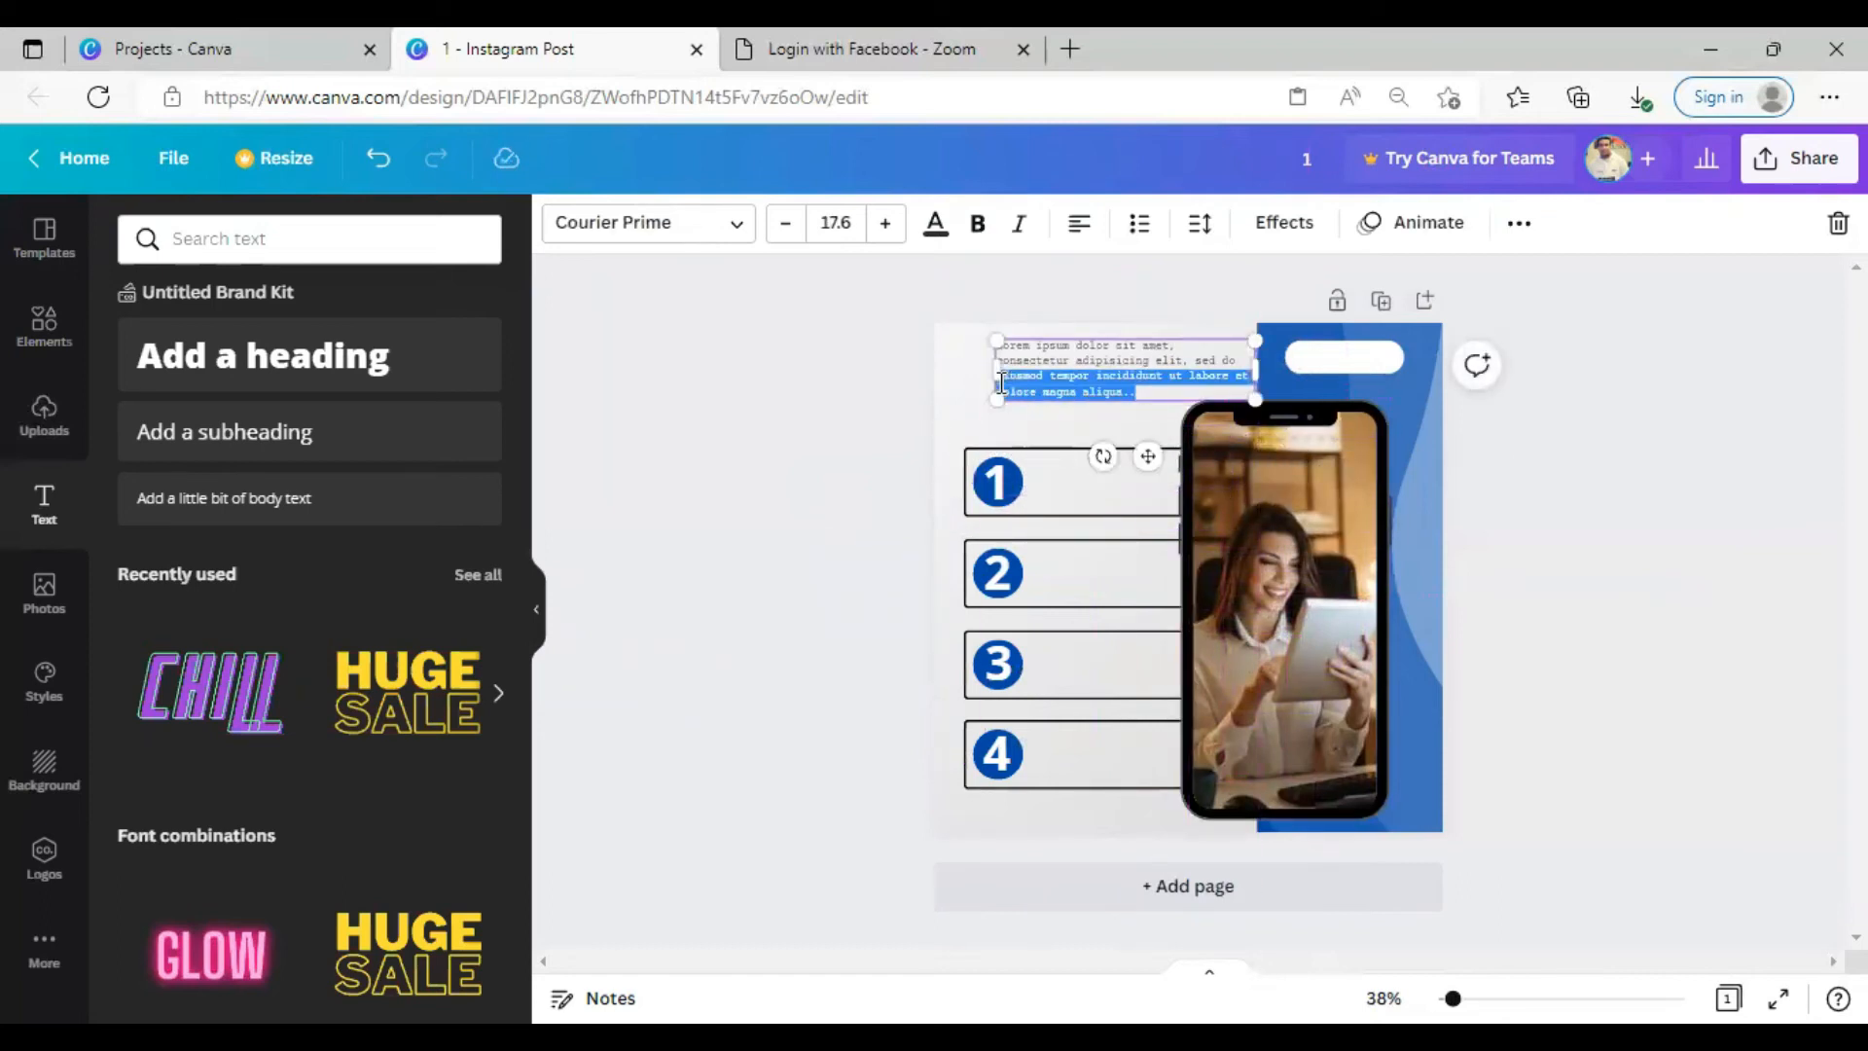
key("BackSpace")
Place the shortened paragraph beside number 1 in the first box and narrow it to three lines
left_click_drag(1100, 353, 1130, 479)
left_click_drag(1255, 481, 1199, 482)
left_click(903, 413)
Make the box text bold and copy it beside numbers 2, 3 and 4
left_click_drag(1076, 471, 1071, 591)
left_click(977, 232)
left_click(900, 409)
left_click_drag(1071, 588, 1074, 760)
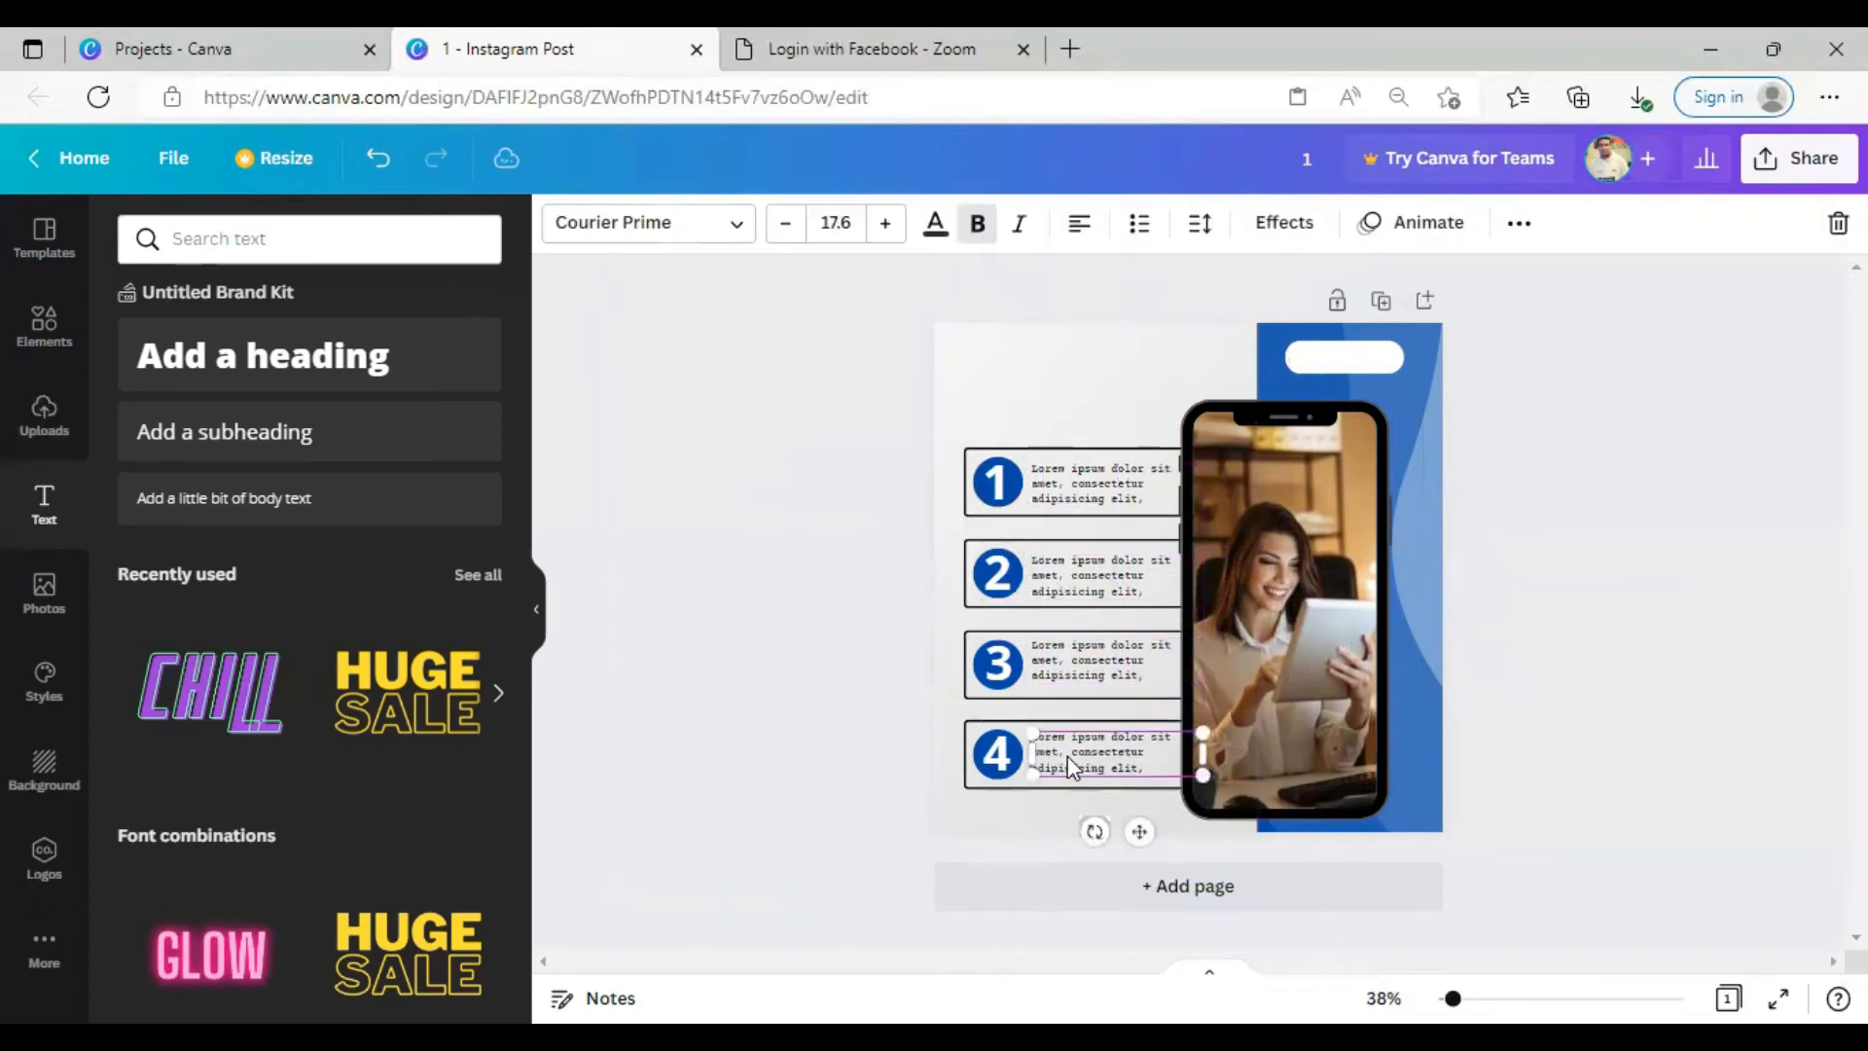
left_click(862, 567)
Place a copy of the box text above the boxes and shorten it to "Lorem ipsum dolor"
left_click_drag(1089, 480, 1116, 367)
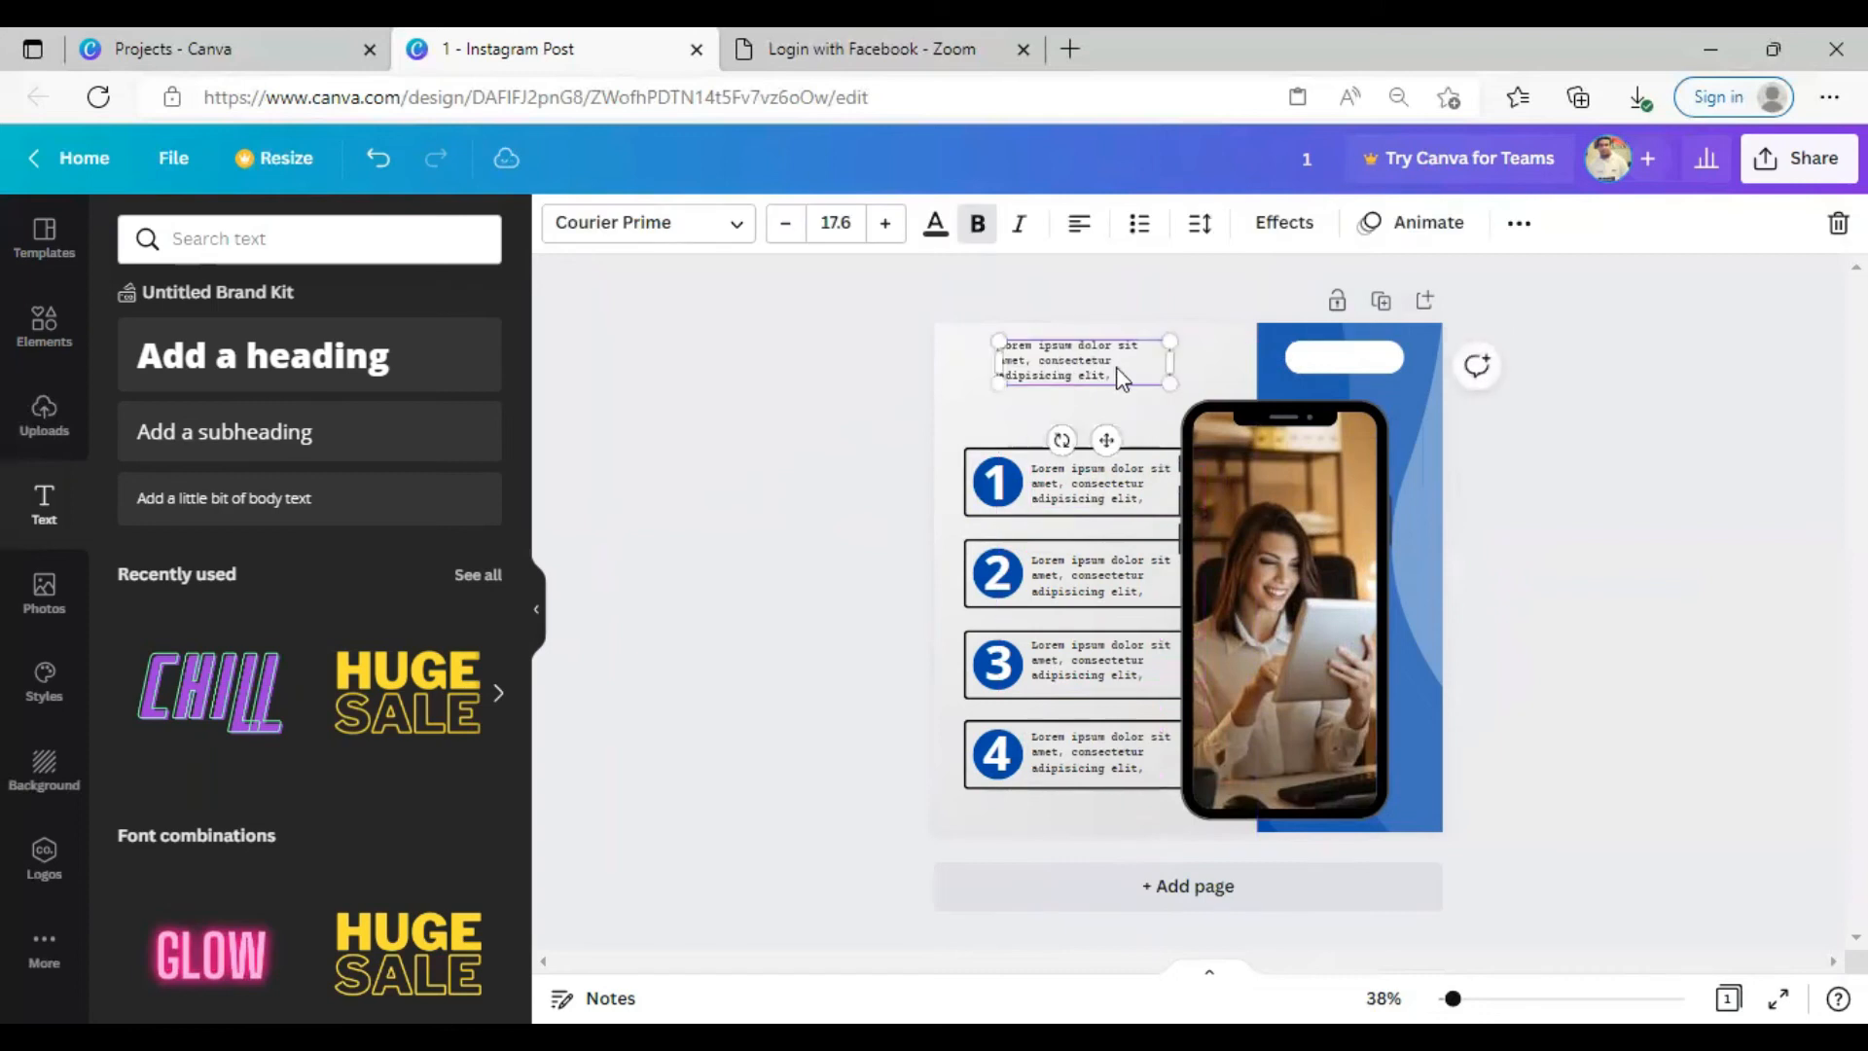
left_click(1122, 367)
key("BackSpace")
key("BackSpace")
key("BackSpace")
key("BackSpace")
key("BackSpace")
key("BackSpace")
key("BackSpace")
key("BackSpace")
key("BackSpace")
key("BackSpace")
key("BackSpace")
key("BackSpace")
key("BackSpace")
key("BackSpace")
key("BackSpace")
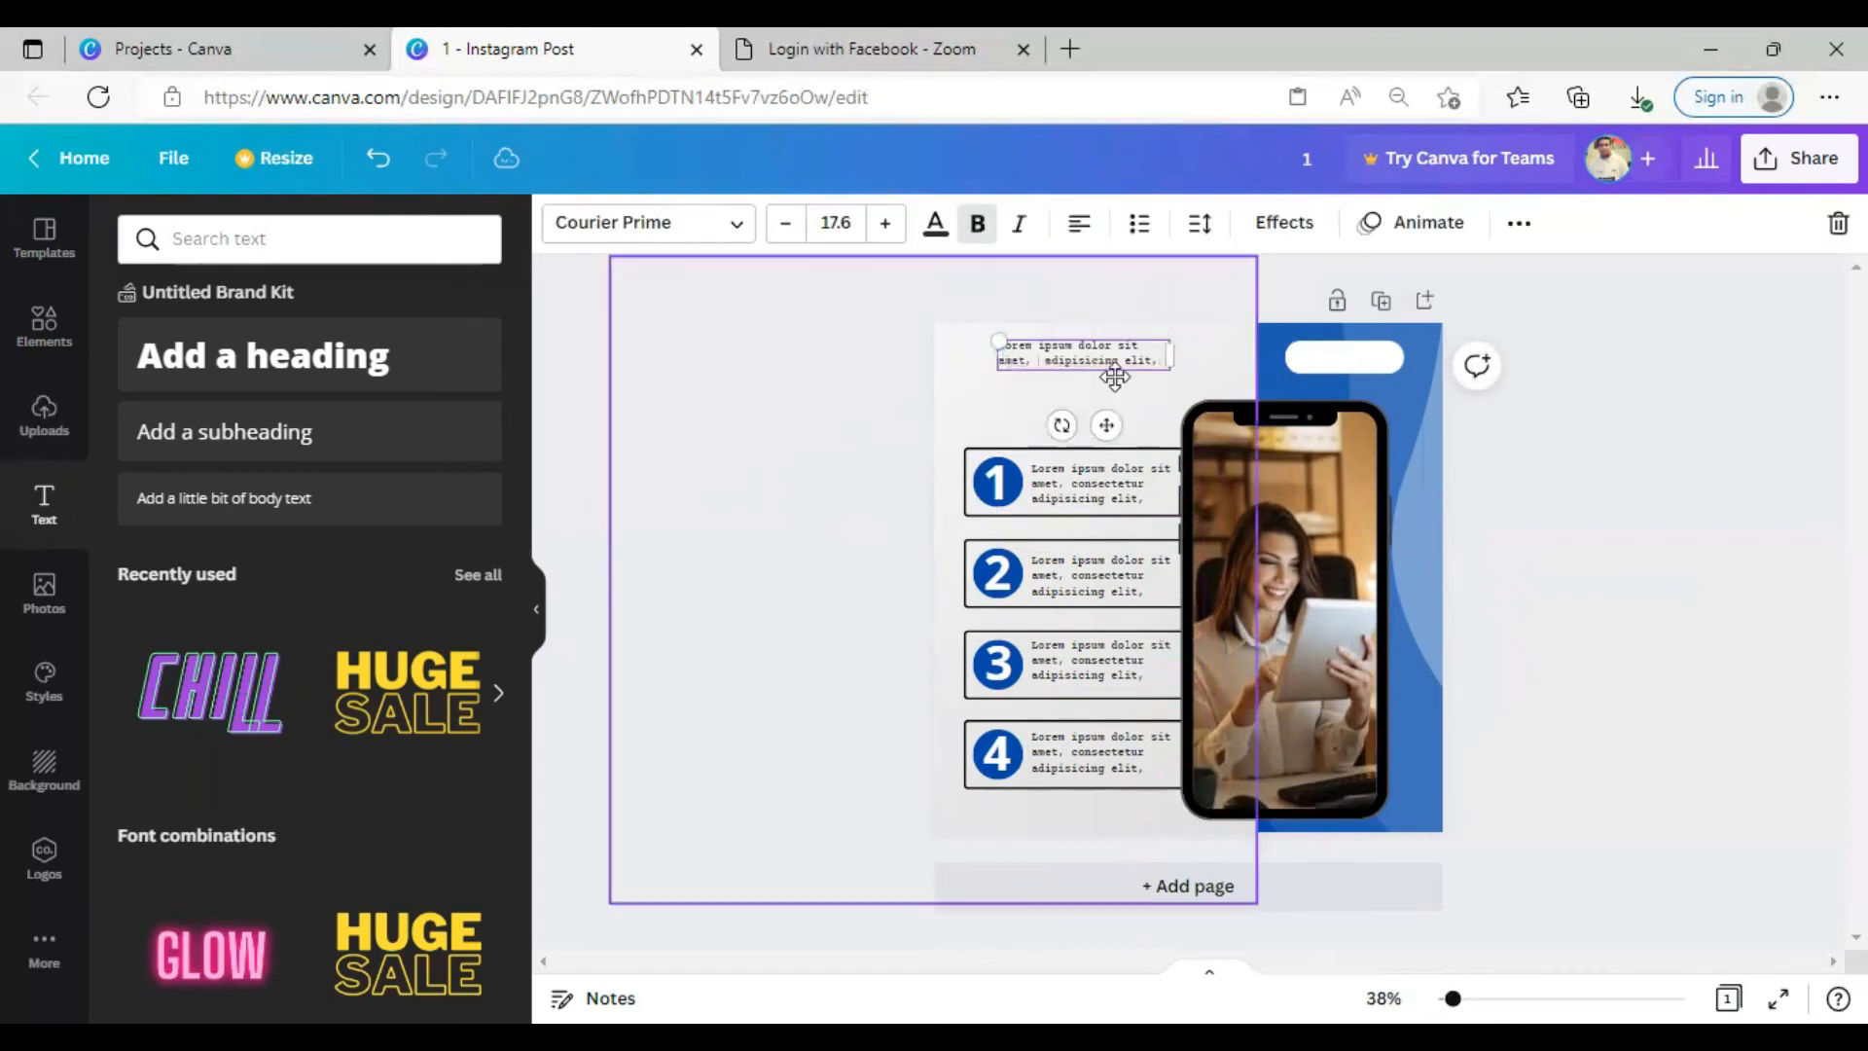
key("BackSpace")
key("BackSpace")
key("BackSpace")
key("BackSpace")
key("BackSpace")
key("BackSpace")
key("BackSpace")
key("BackSpace")
key("BackSpace")
key("BackSpace")
key("BackSpace")
key("BackSpace")
key("BackSpace")
key("BackSpace")
key("BackSpace")
key("BackSpace")
key("BackSpace")
key("BackSpace")
key("BackSpace")
key("BackSpace")
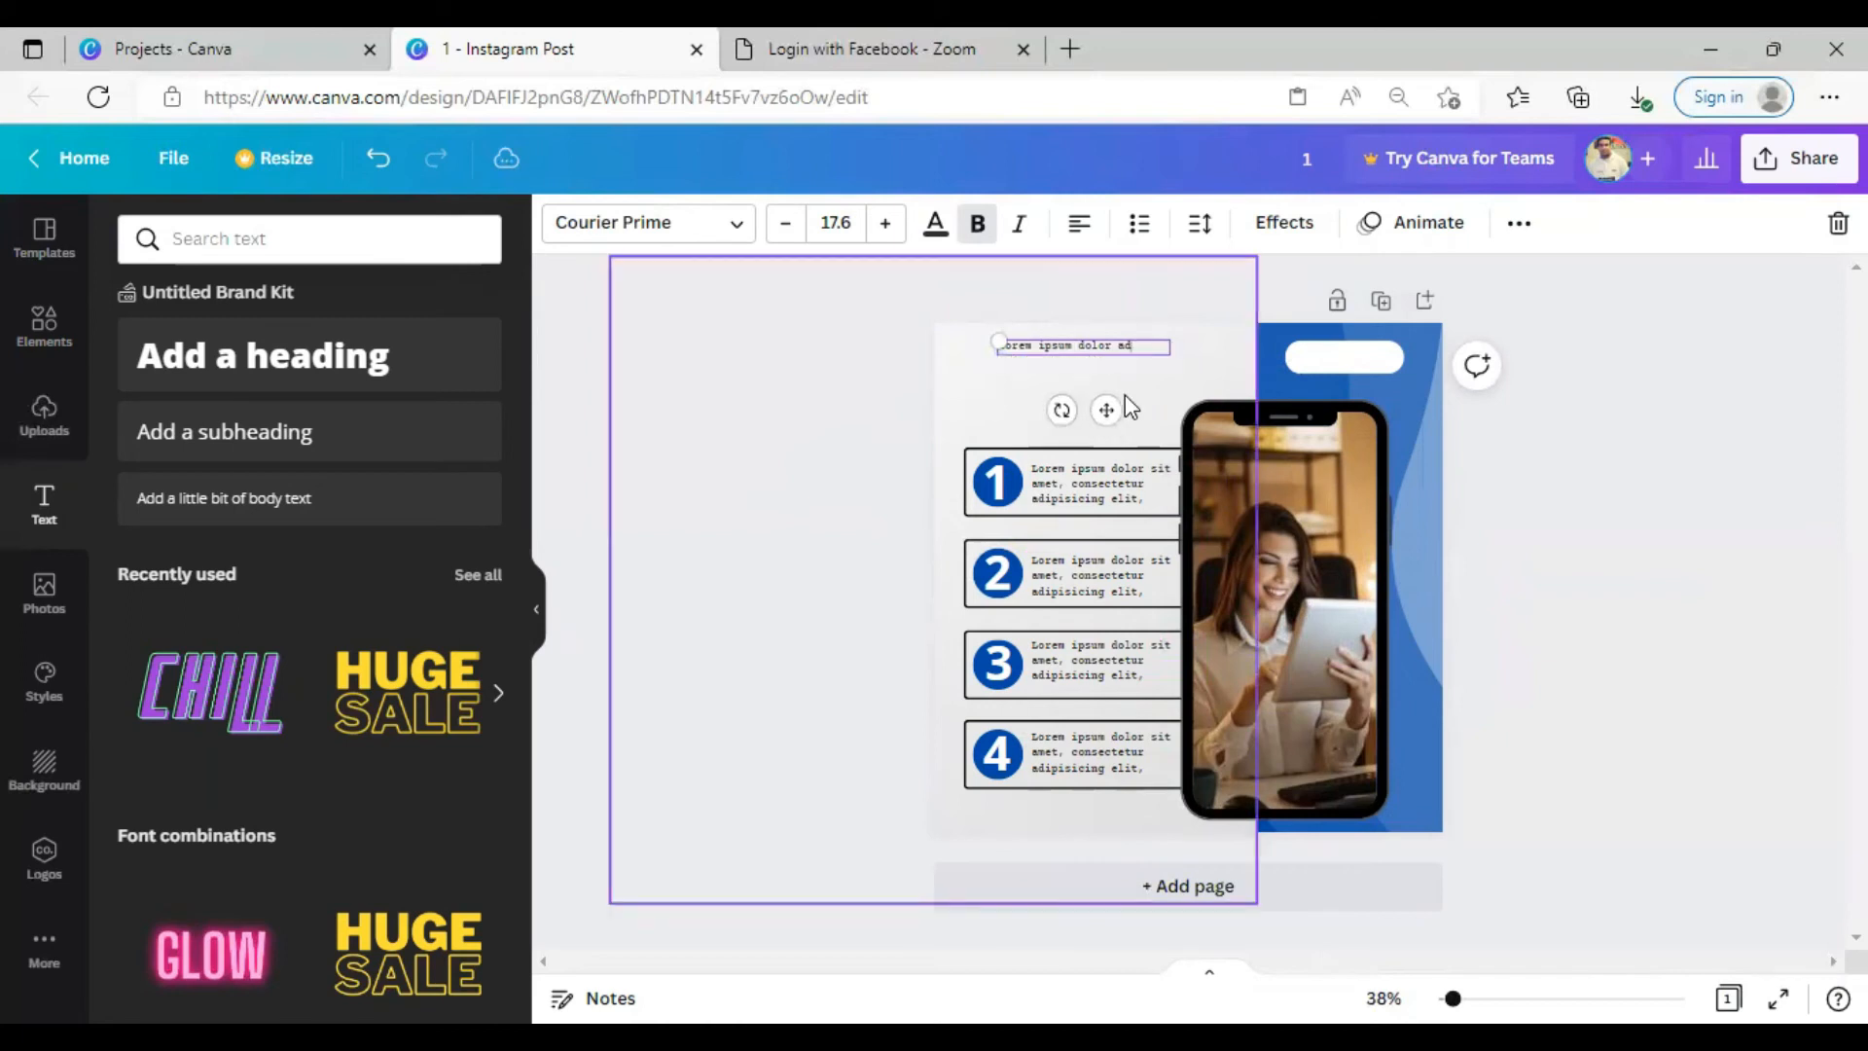
Enlarge the "Lorem ipsum dolor" text above the boxes to font size 64.3
left_click_drag(1170, 348, 1119, 349)
left_click_drag(1000, 341, 1202, 386)
Replace the first word of the large heading with LOREM in capitals
double_click(1327, 392)
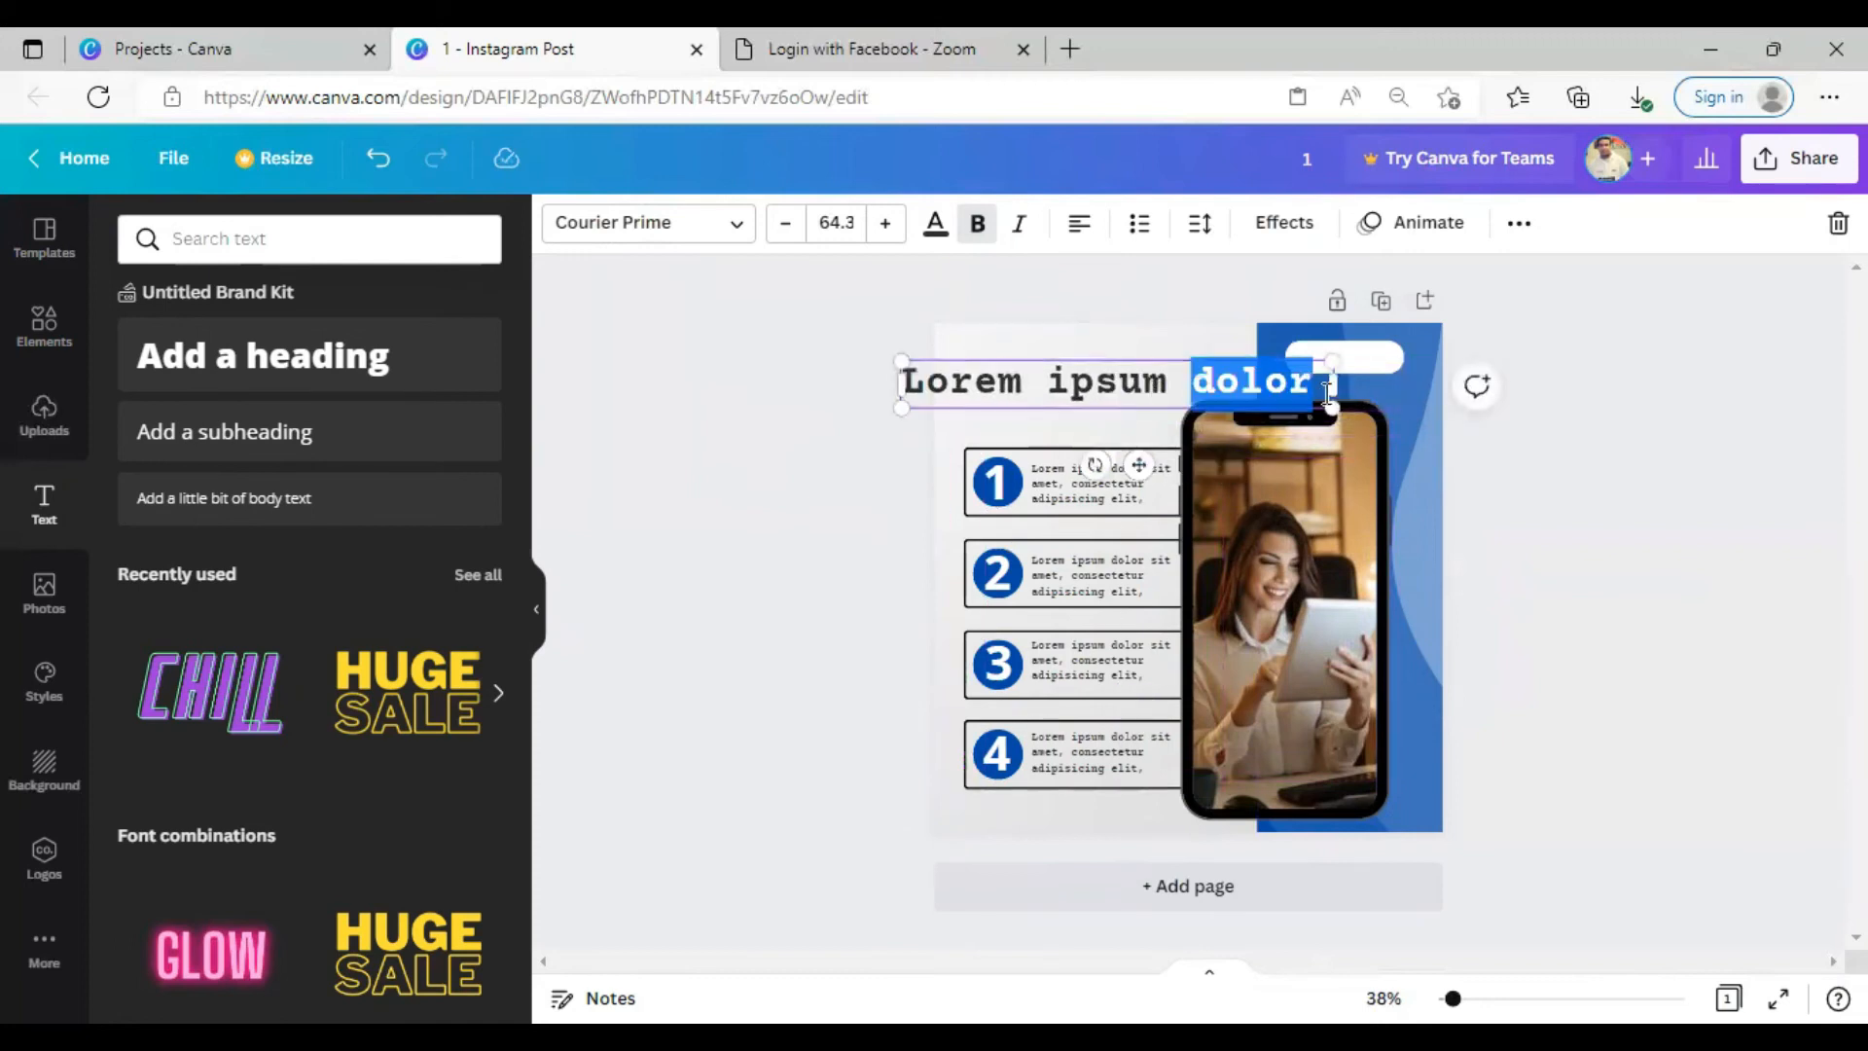
triple_click(1300, 380)
double_click(1026, 380)
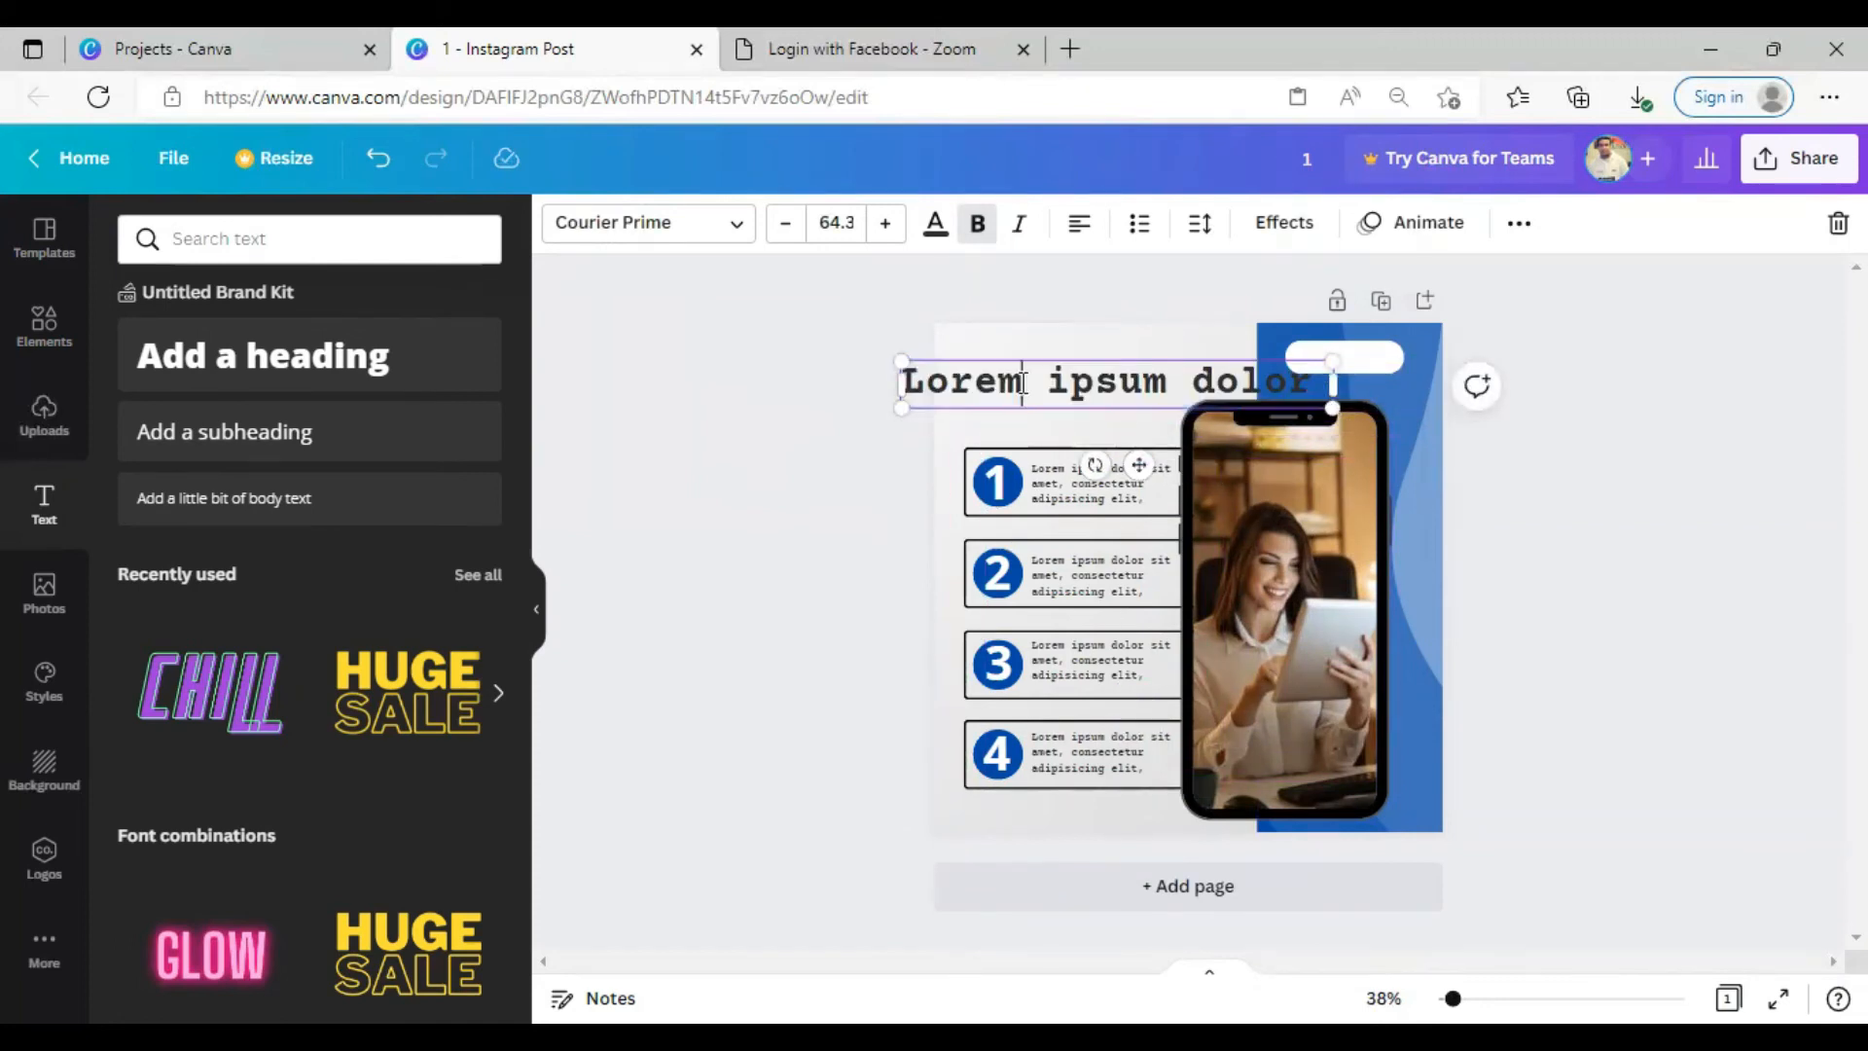
left_click(953, 377)
left_click(1031, 388)
key("BackSpace")
key("BackSpace")
key("BackSpace")
key("BackSpace")
type("ORE")
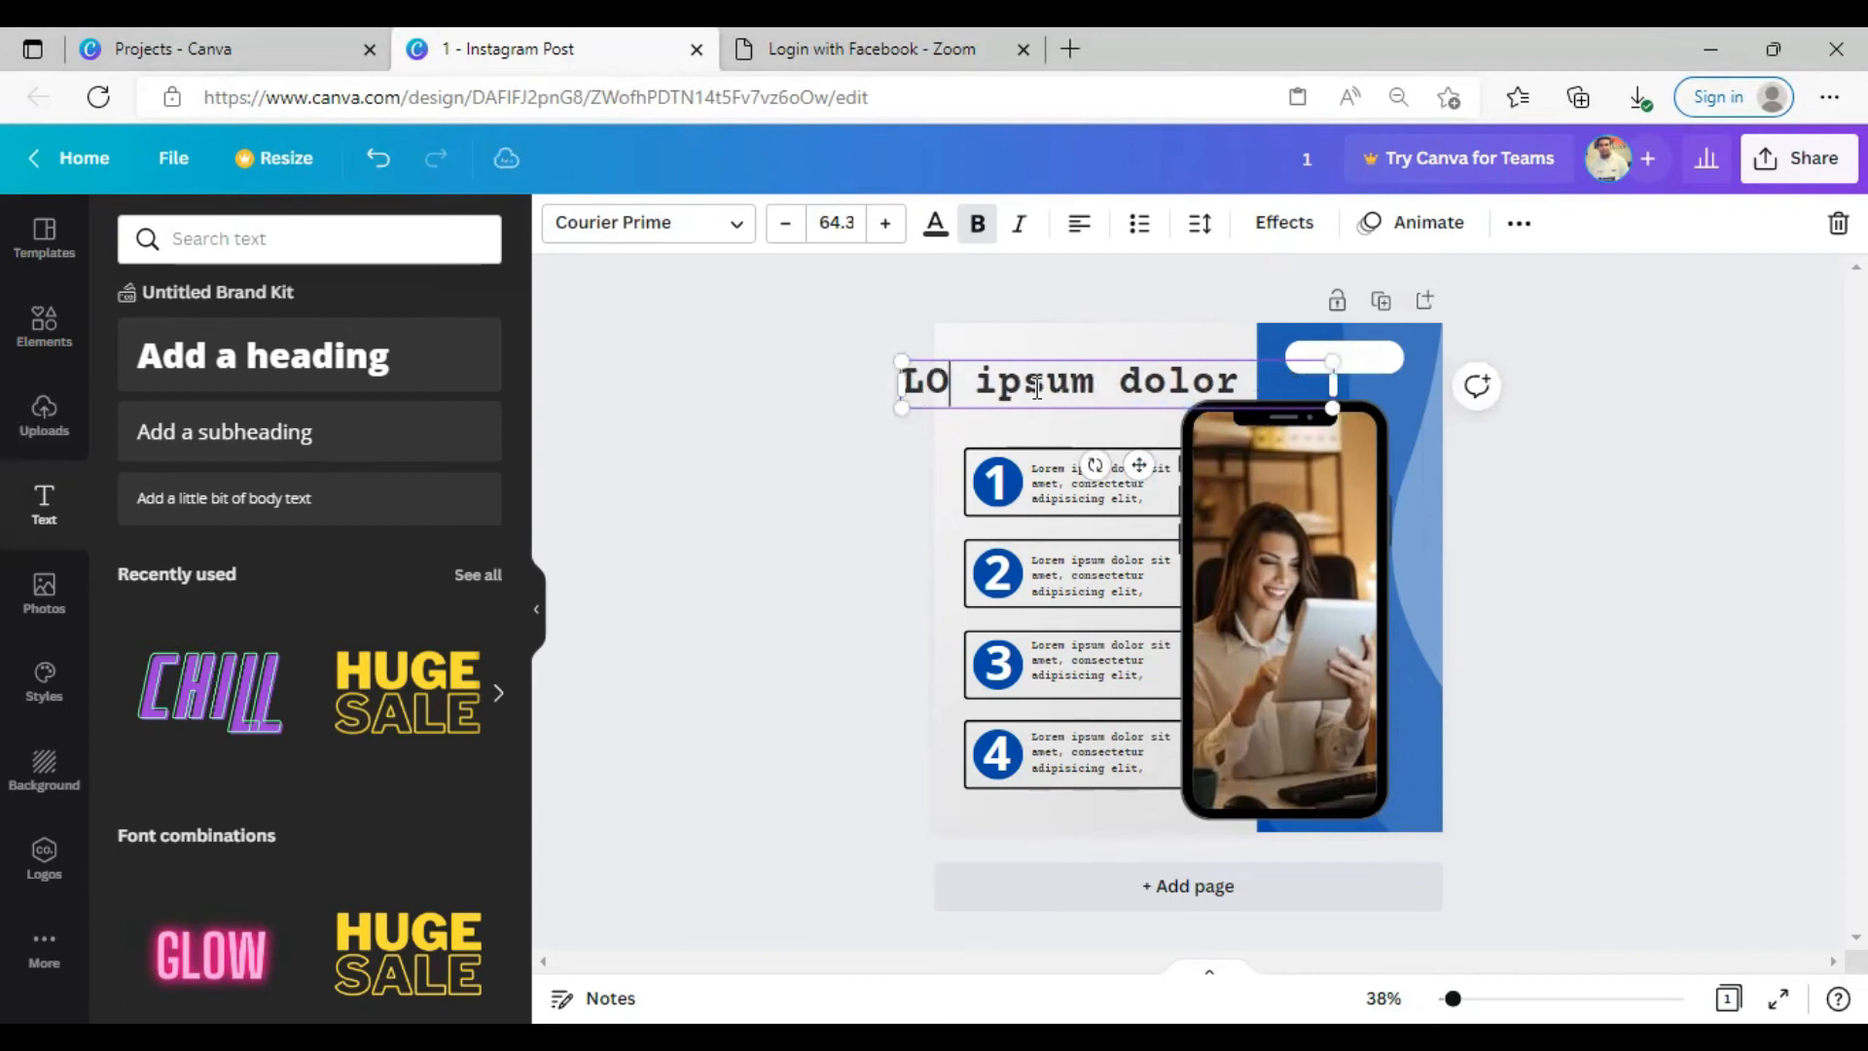
type("M")
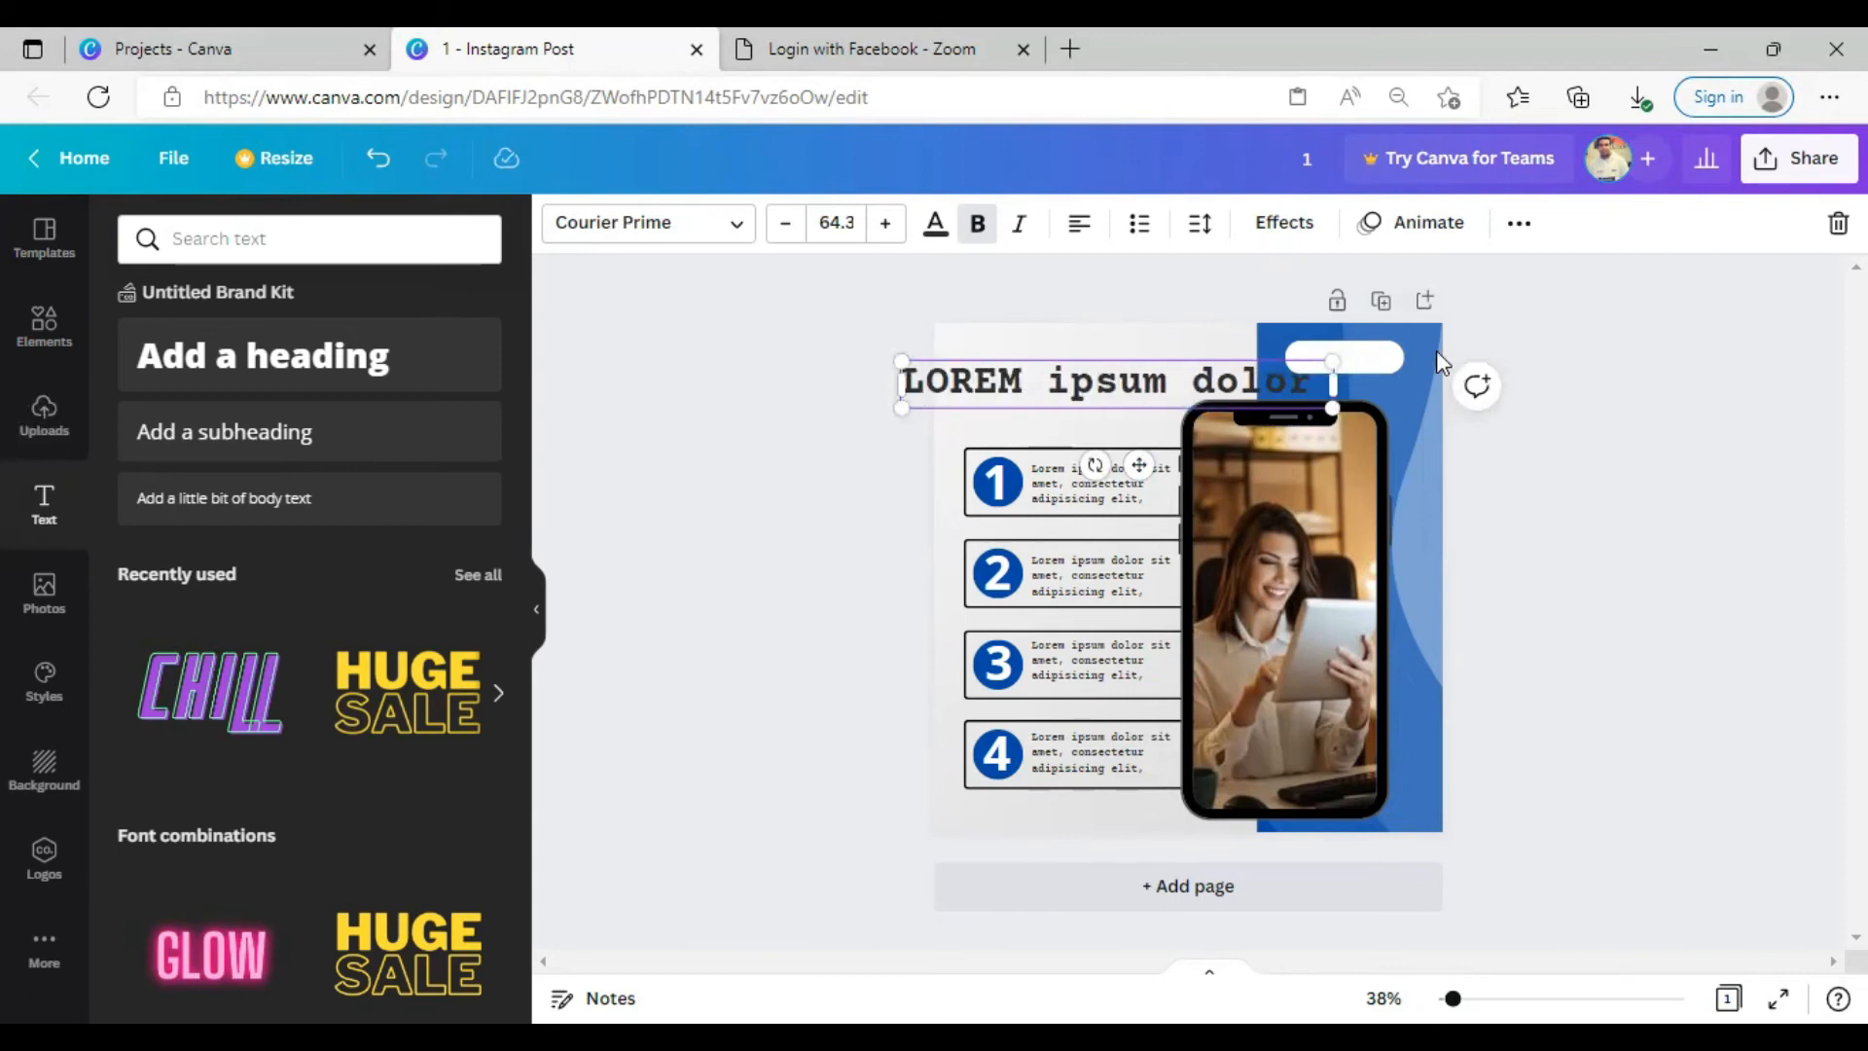
Replace the rest of the heading with IPSUM DOLOR MAGIN in capitals
left_click_drag(1168, 381, 1095, 381)
key("BackSpace")
key("BackSpace")
key("BackSpace")
type("IPSUM")
double_click(1321, 382)
type("DOLO")
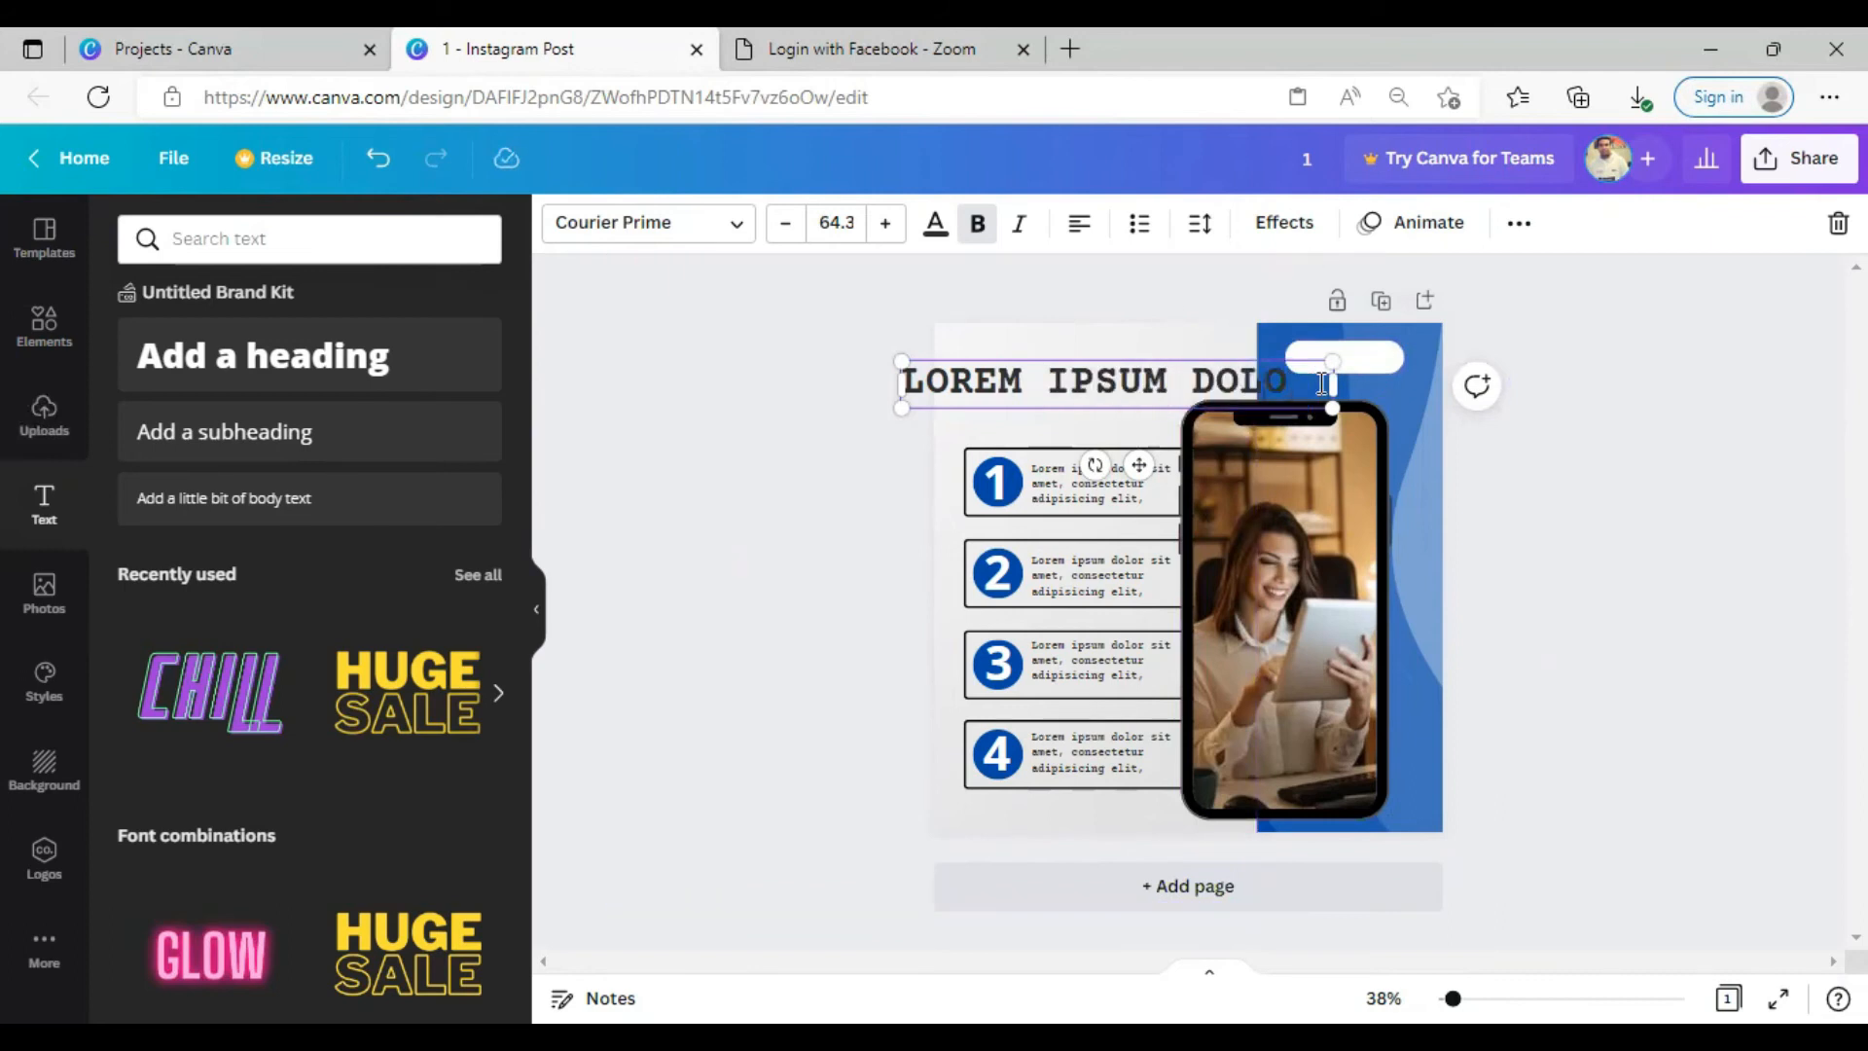
type("R MAGIN")
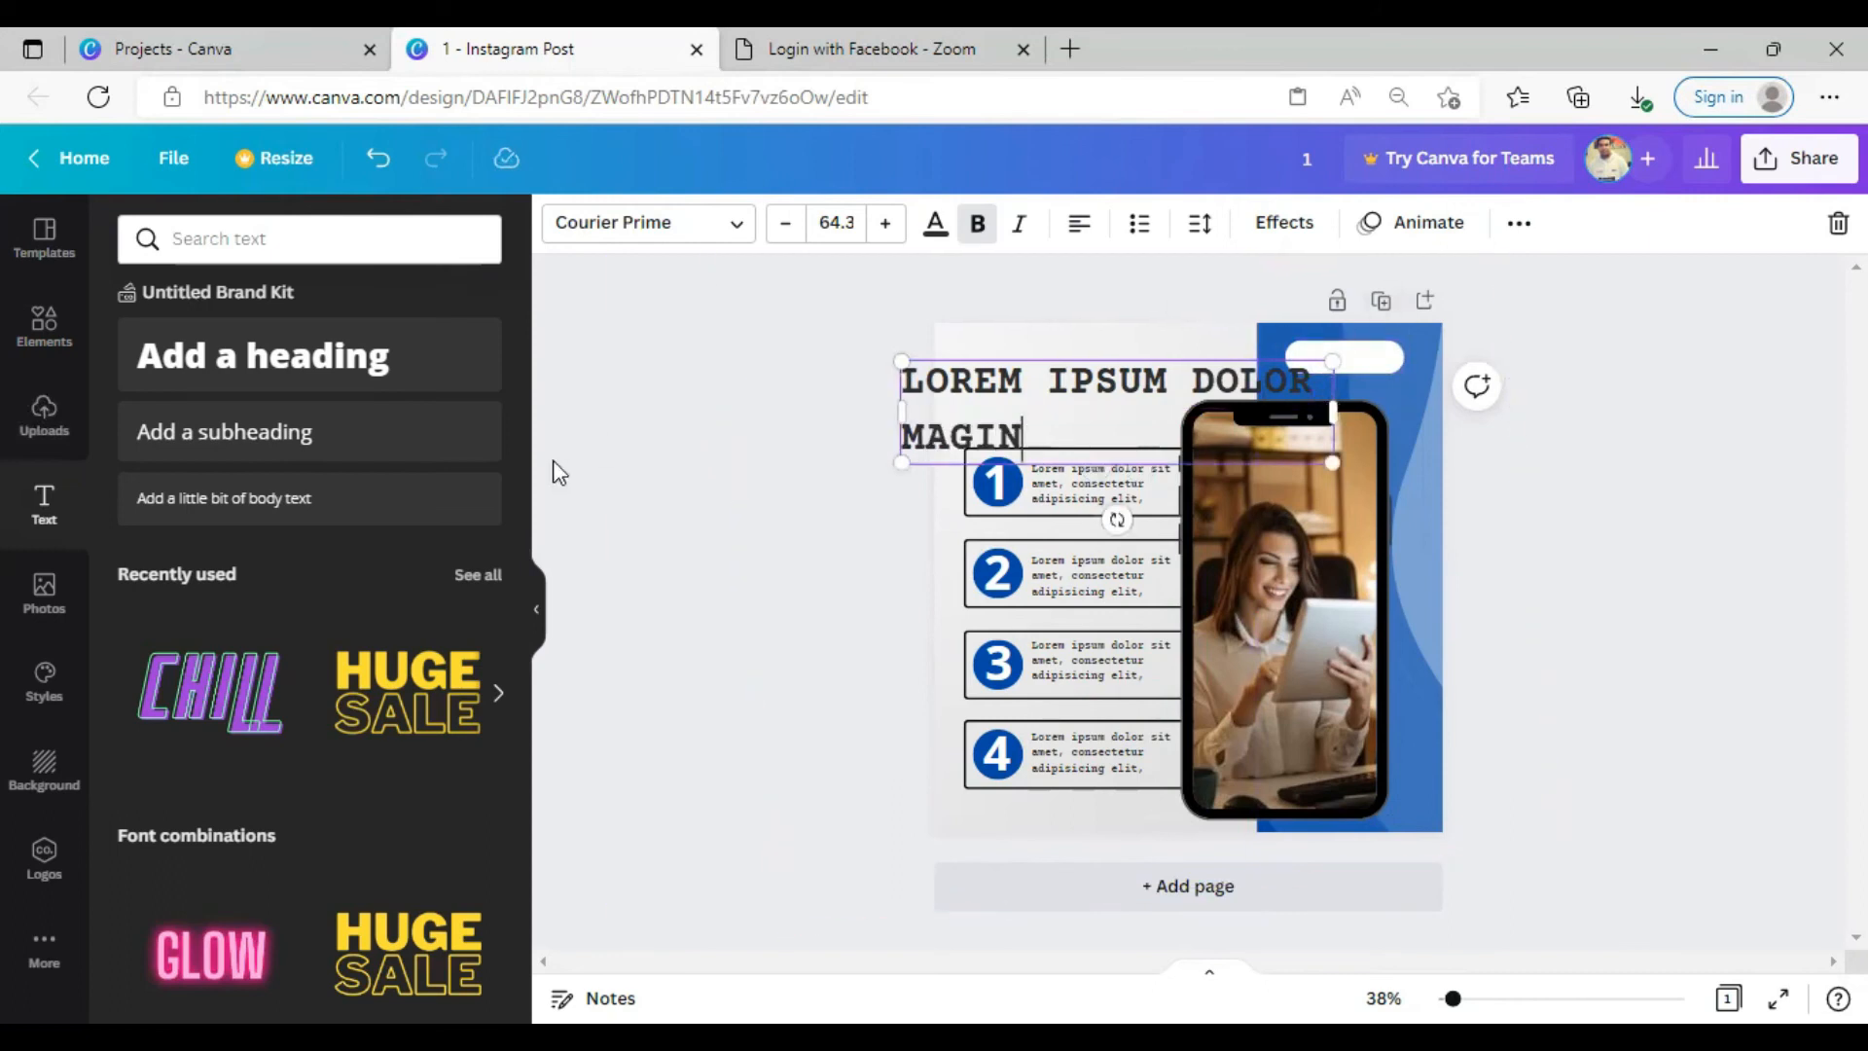
Scale the heading to font size 46.9 over two lines and align it with the boxes' left edge, just above them
left_click(553, 463)
left_click(1236, 419)
left_click_drag(1331, 417, 1277, 419)
left_click(920, 418)
left_click_drag(961, 432, 1030, 420)
left_click_drag(1344, 453, 1242, 430)
left_click_drag(1108, 411, 1100, 432)
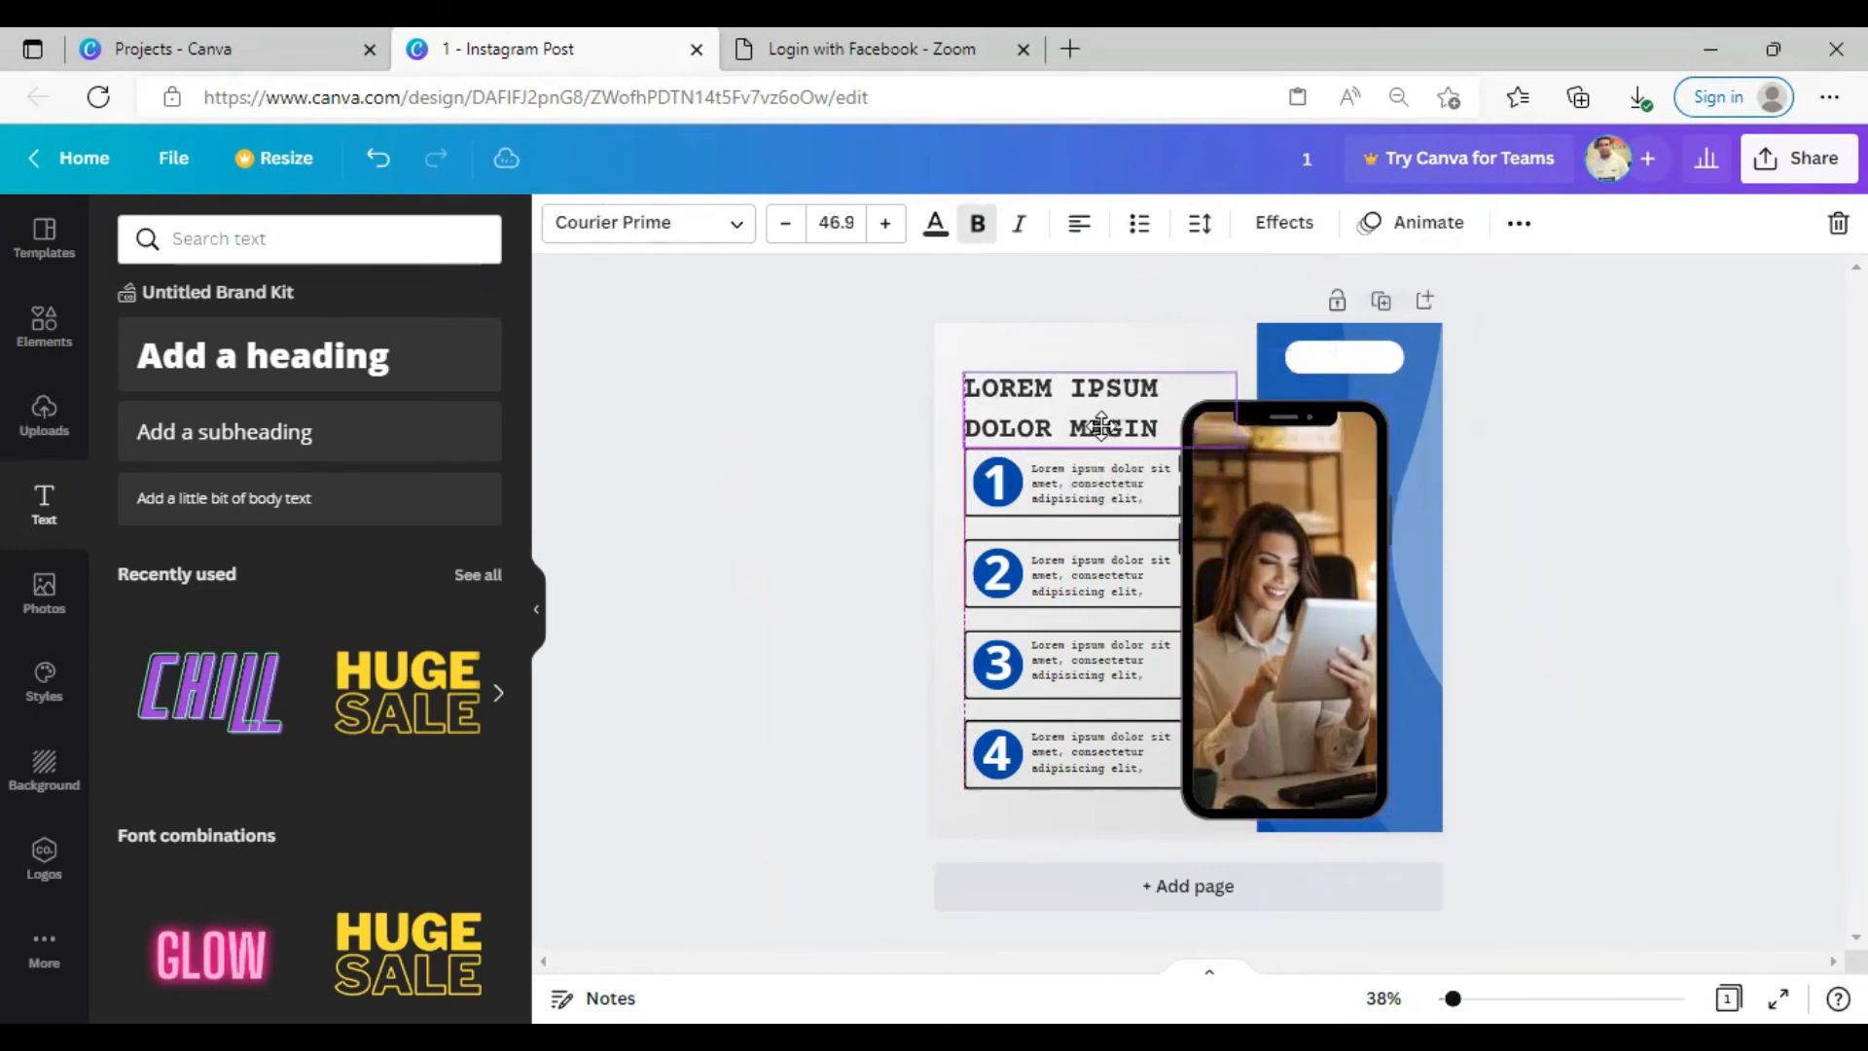
left_click(842, 412)
Change the light panel's grey gradient color to white
left_click(1054, 335)
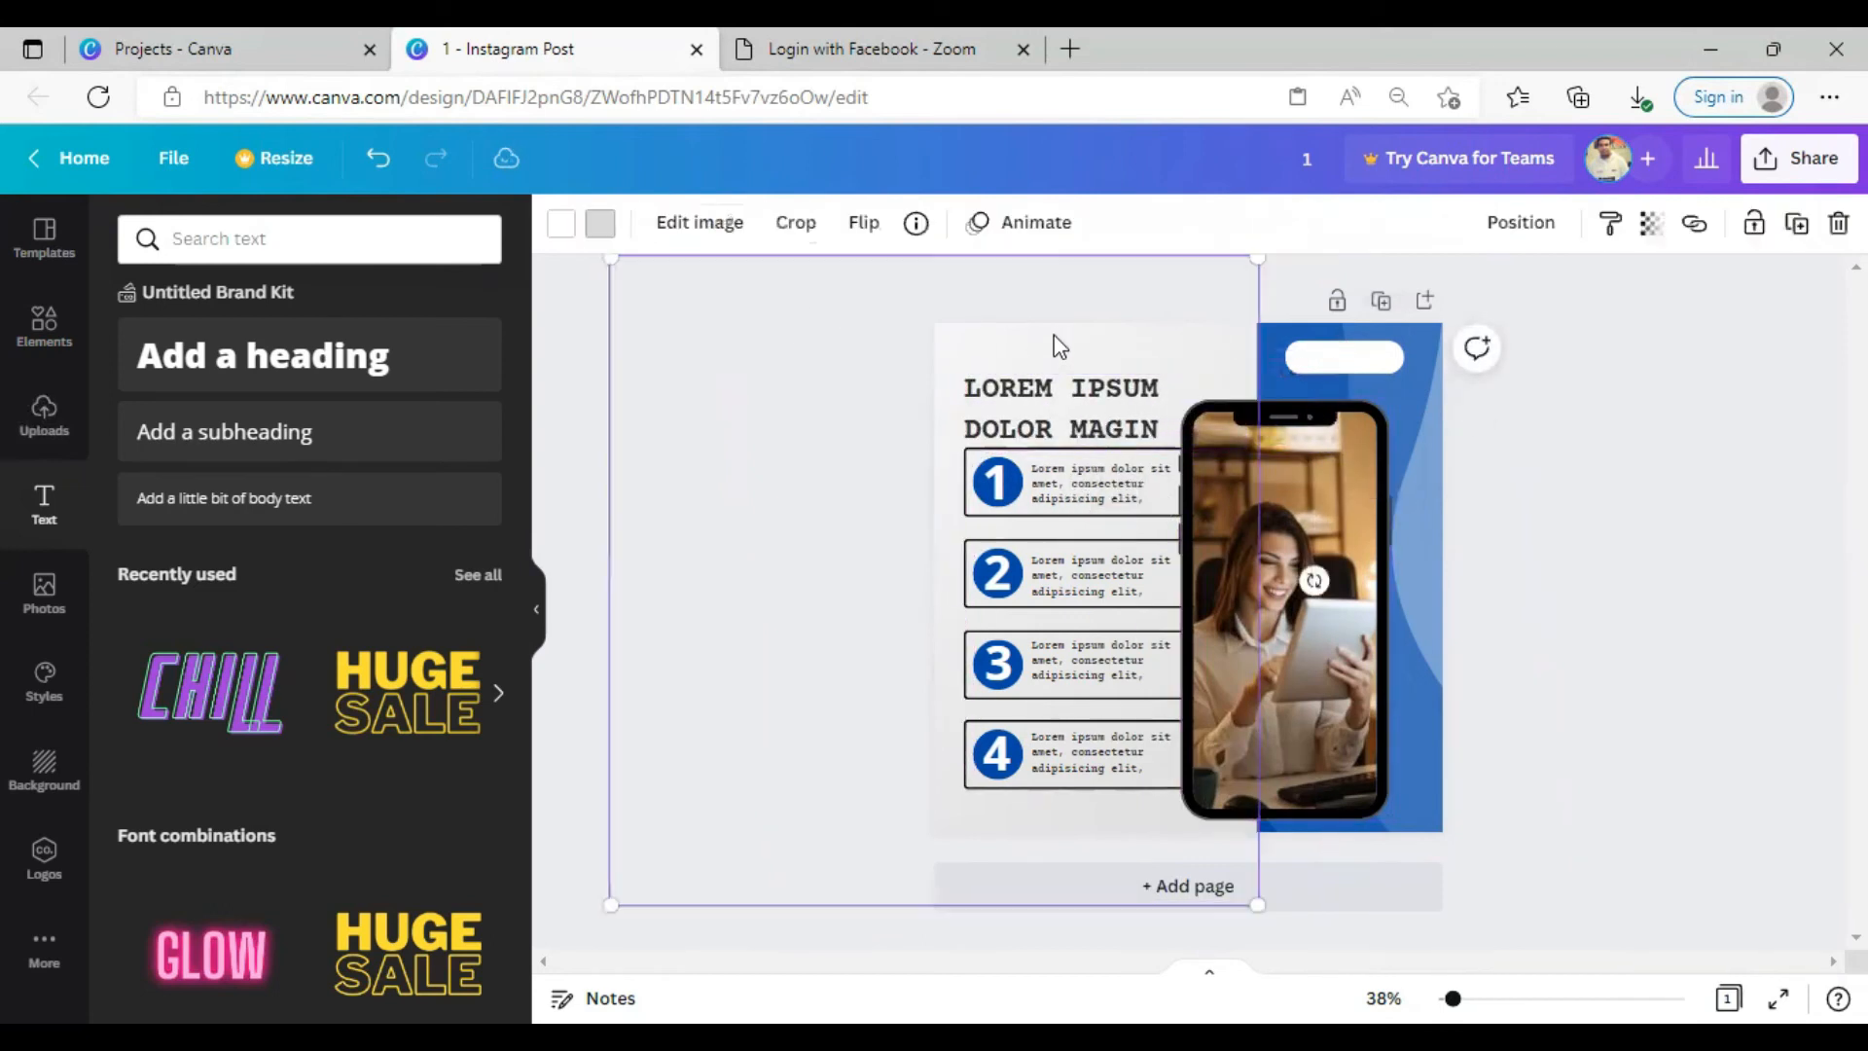
left_click(601, 226)
left_click(477, 859)
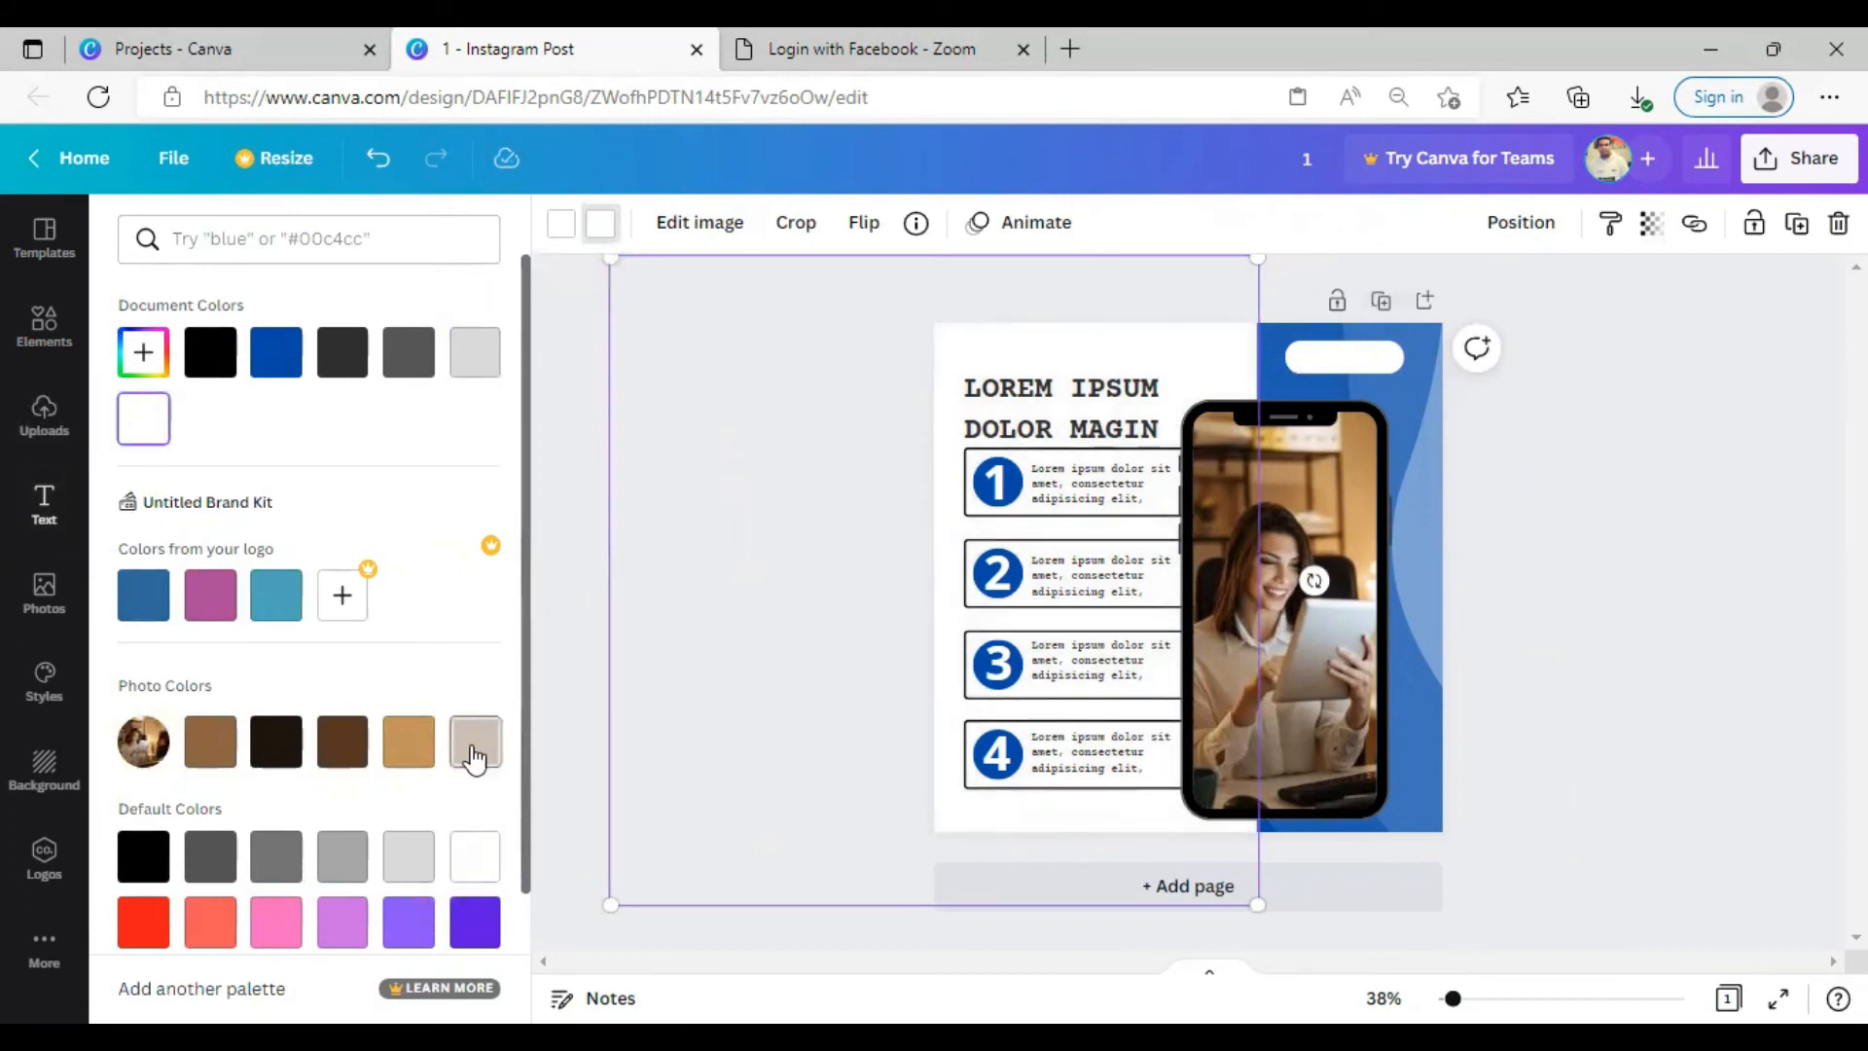
left_click(210, 857)
left_click(475, 856)
left_click(586, 451)
left_click(581, 476)
Set the light panel's second gradient color to a custom off-white
left_click(979, 341)
left_click(600, 224)
left_click(143, 352)
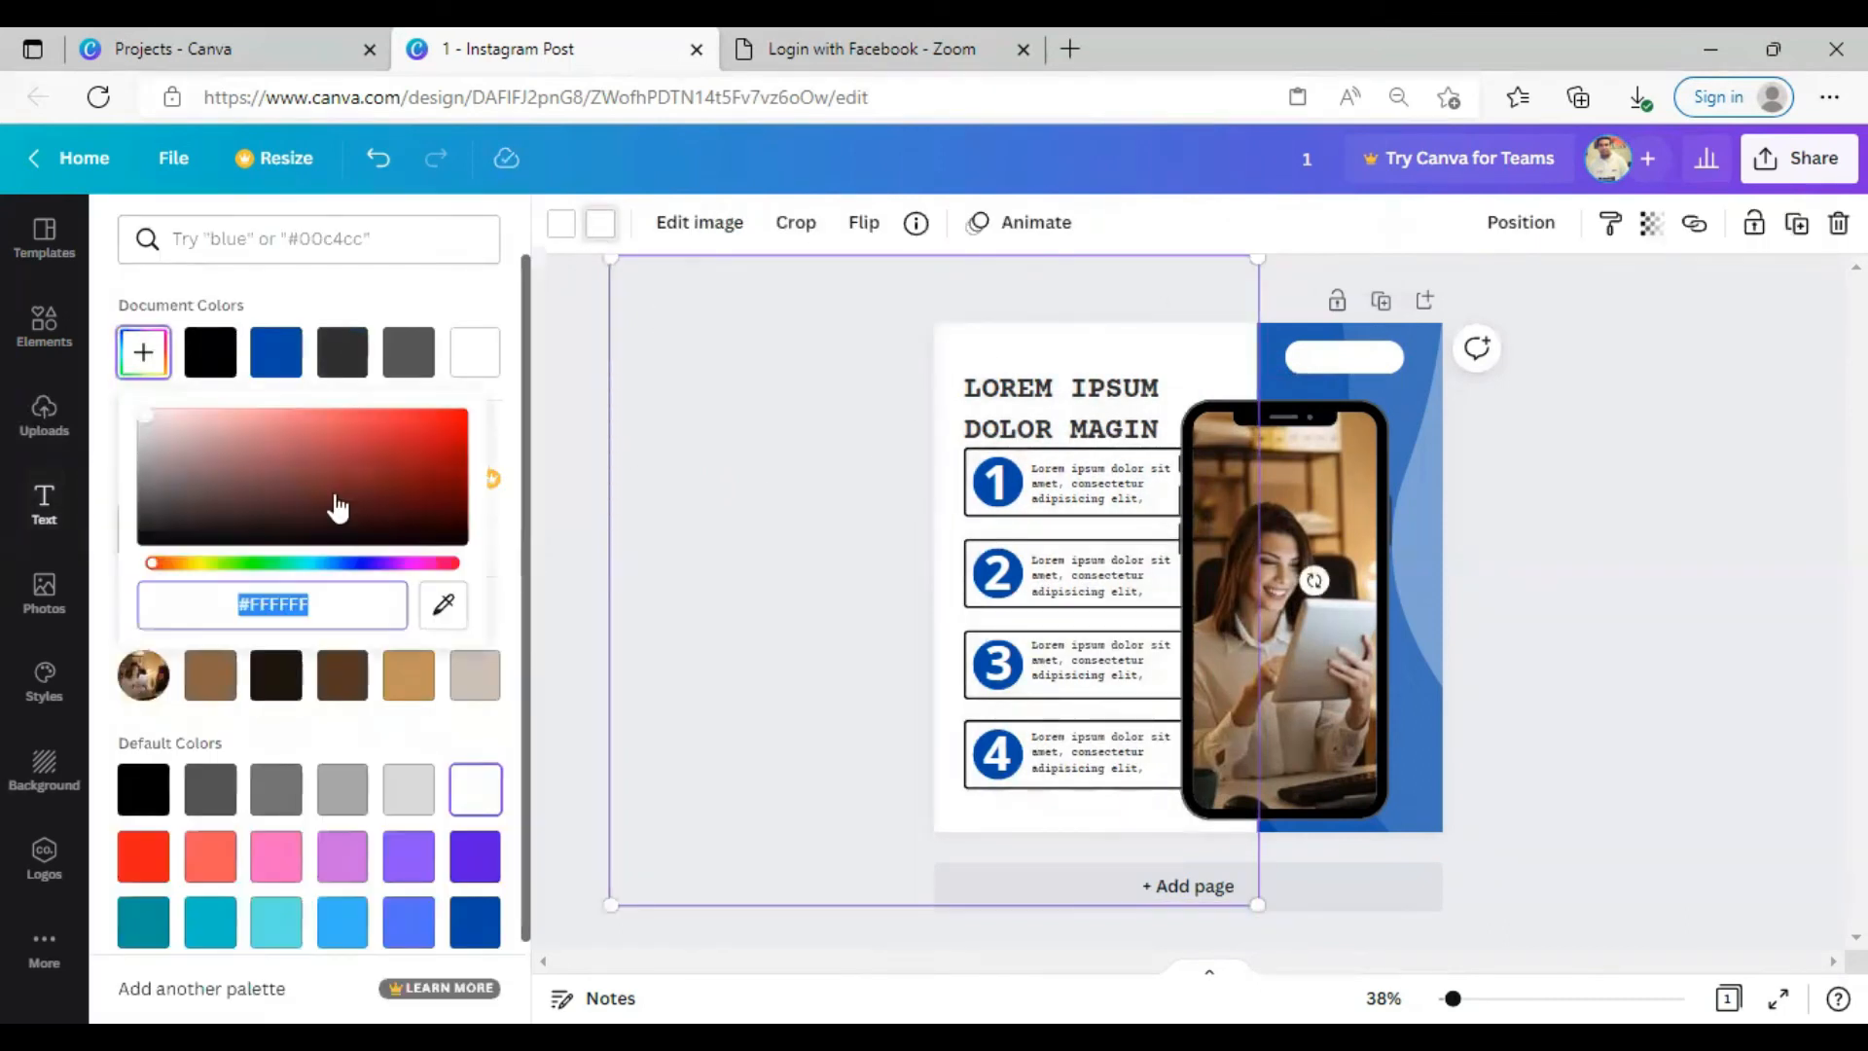
left_click(146, 419)
left_click(1583, 498)
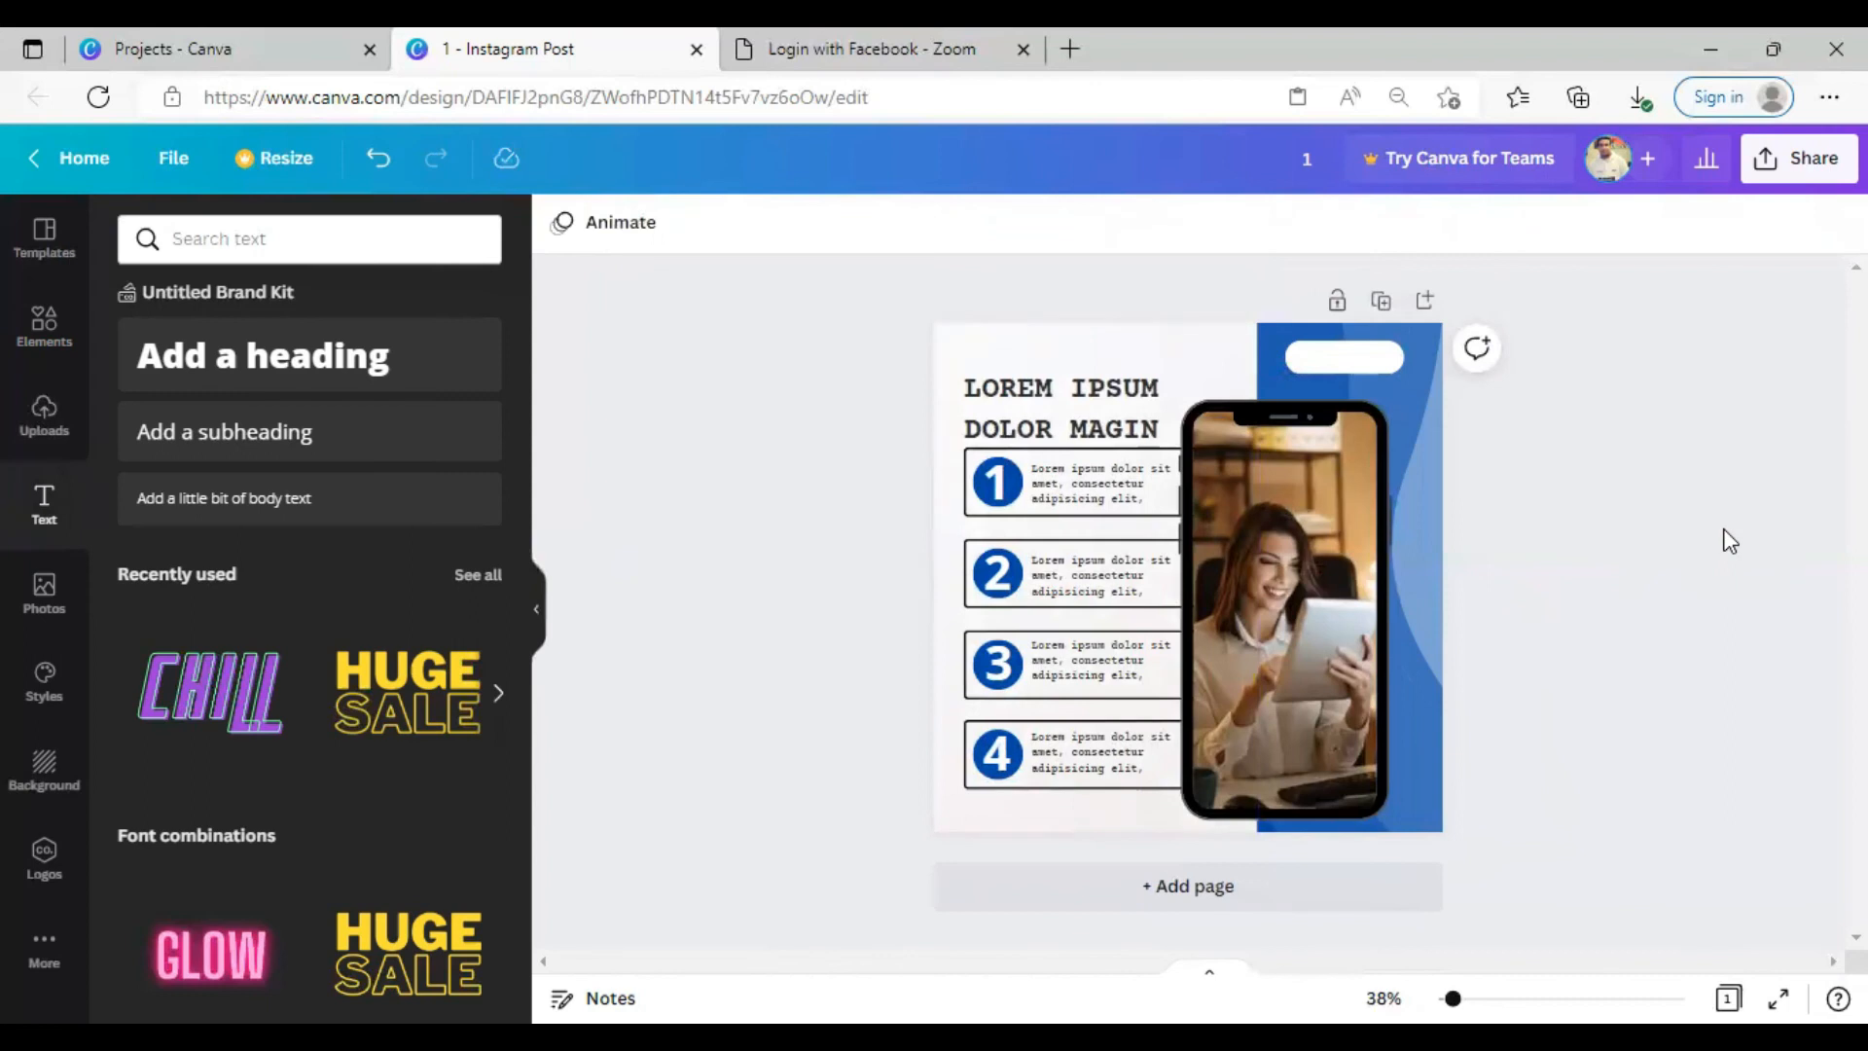
left_click(1119, 769)
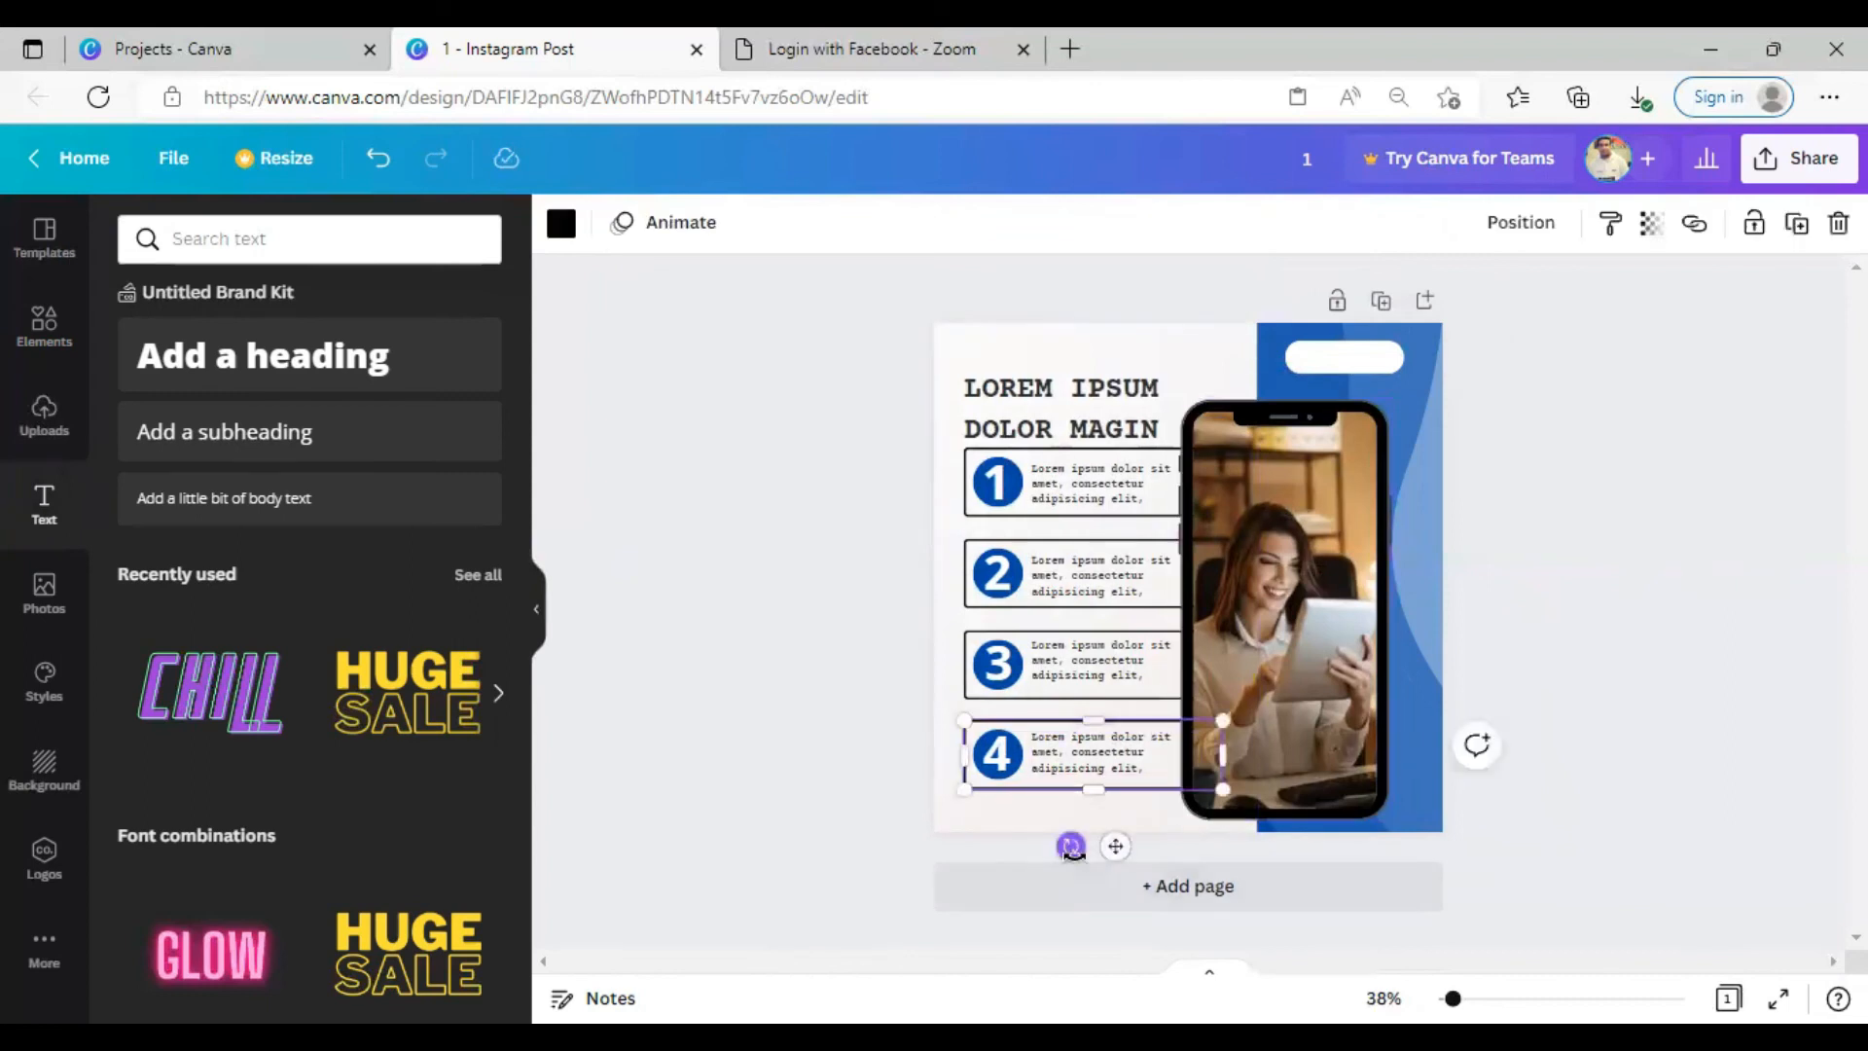
left_click(1664, 705)
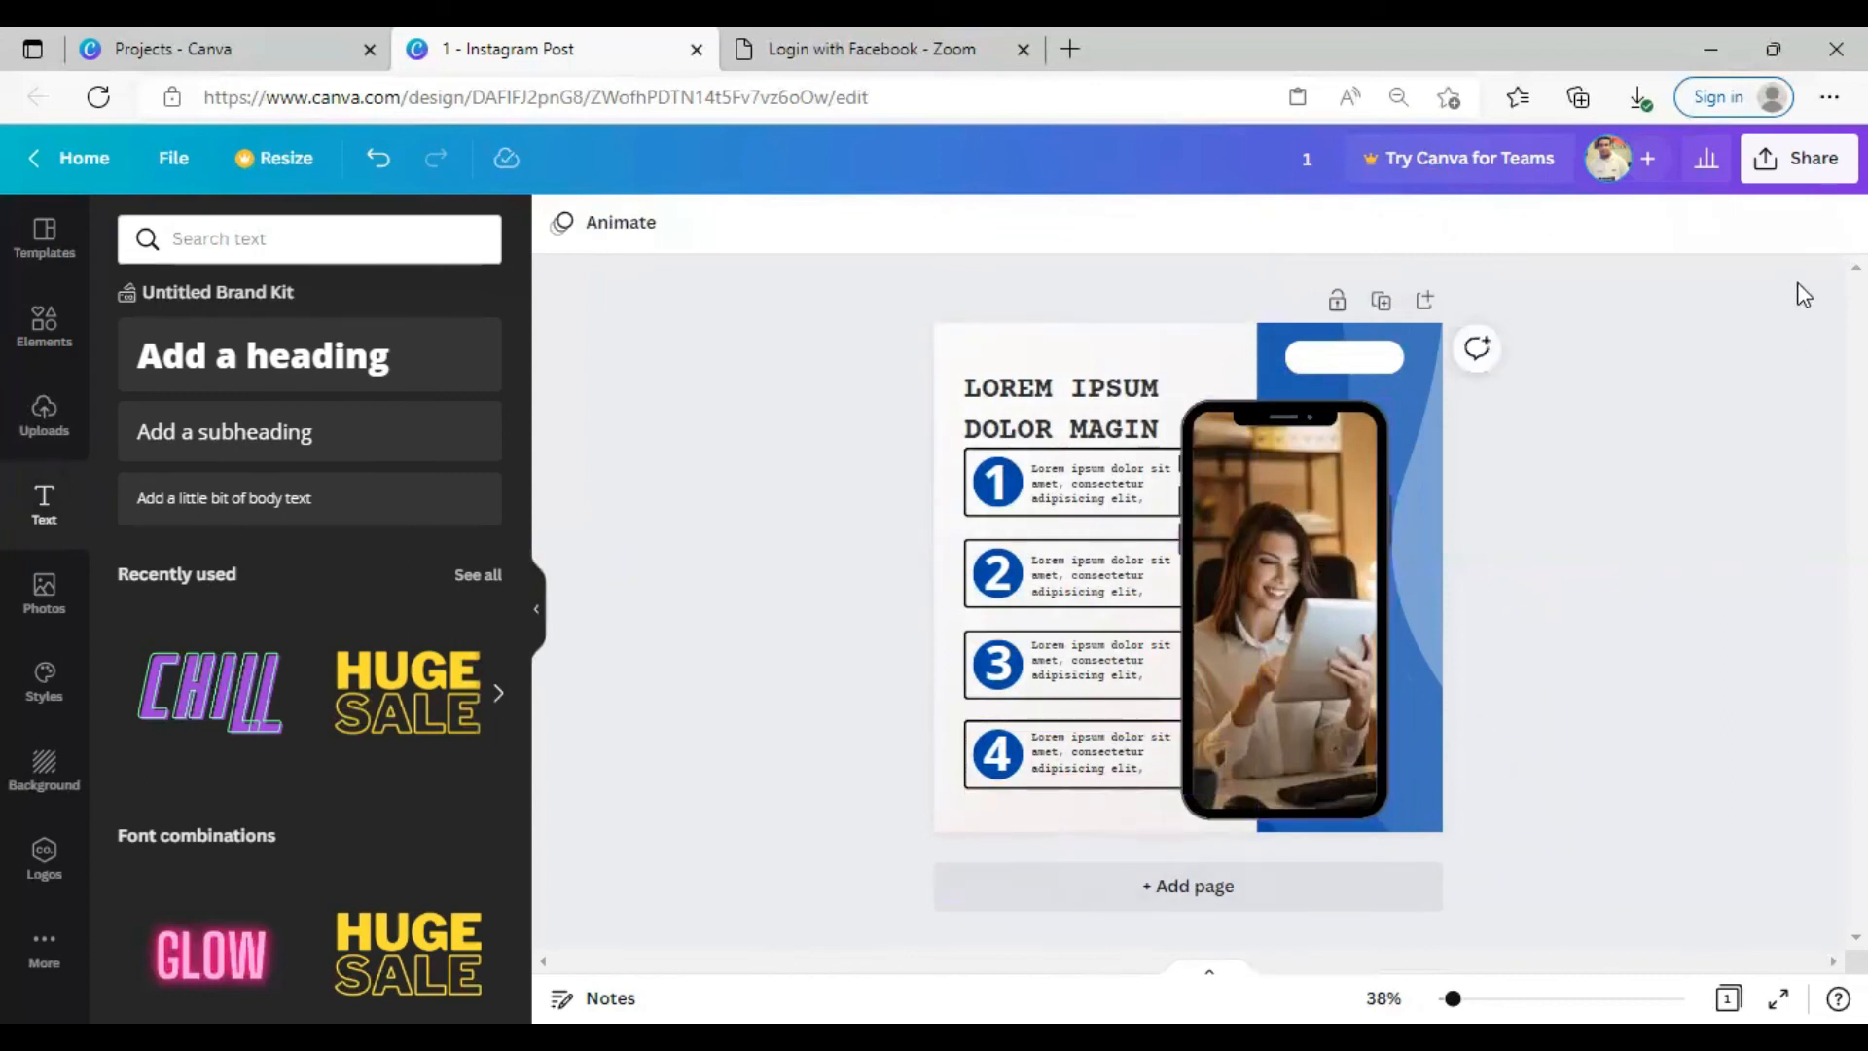
Place a copy of the heading above the original and change its text to LOGO HERE
left_click_drag(1031, 422, 1109, 388)
triple_click(1181, 385)
type("LOGO HERE")
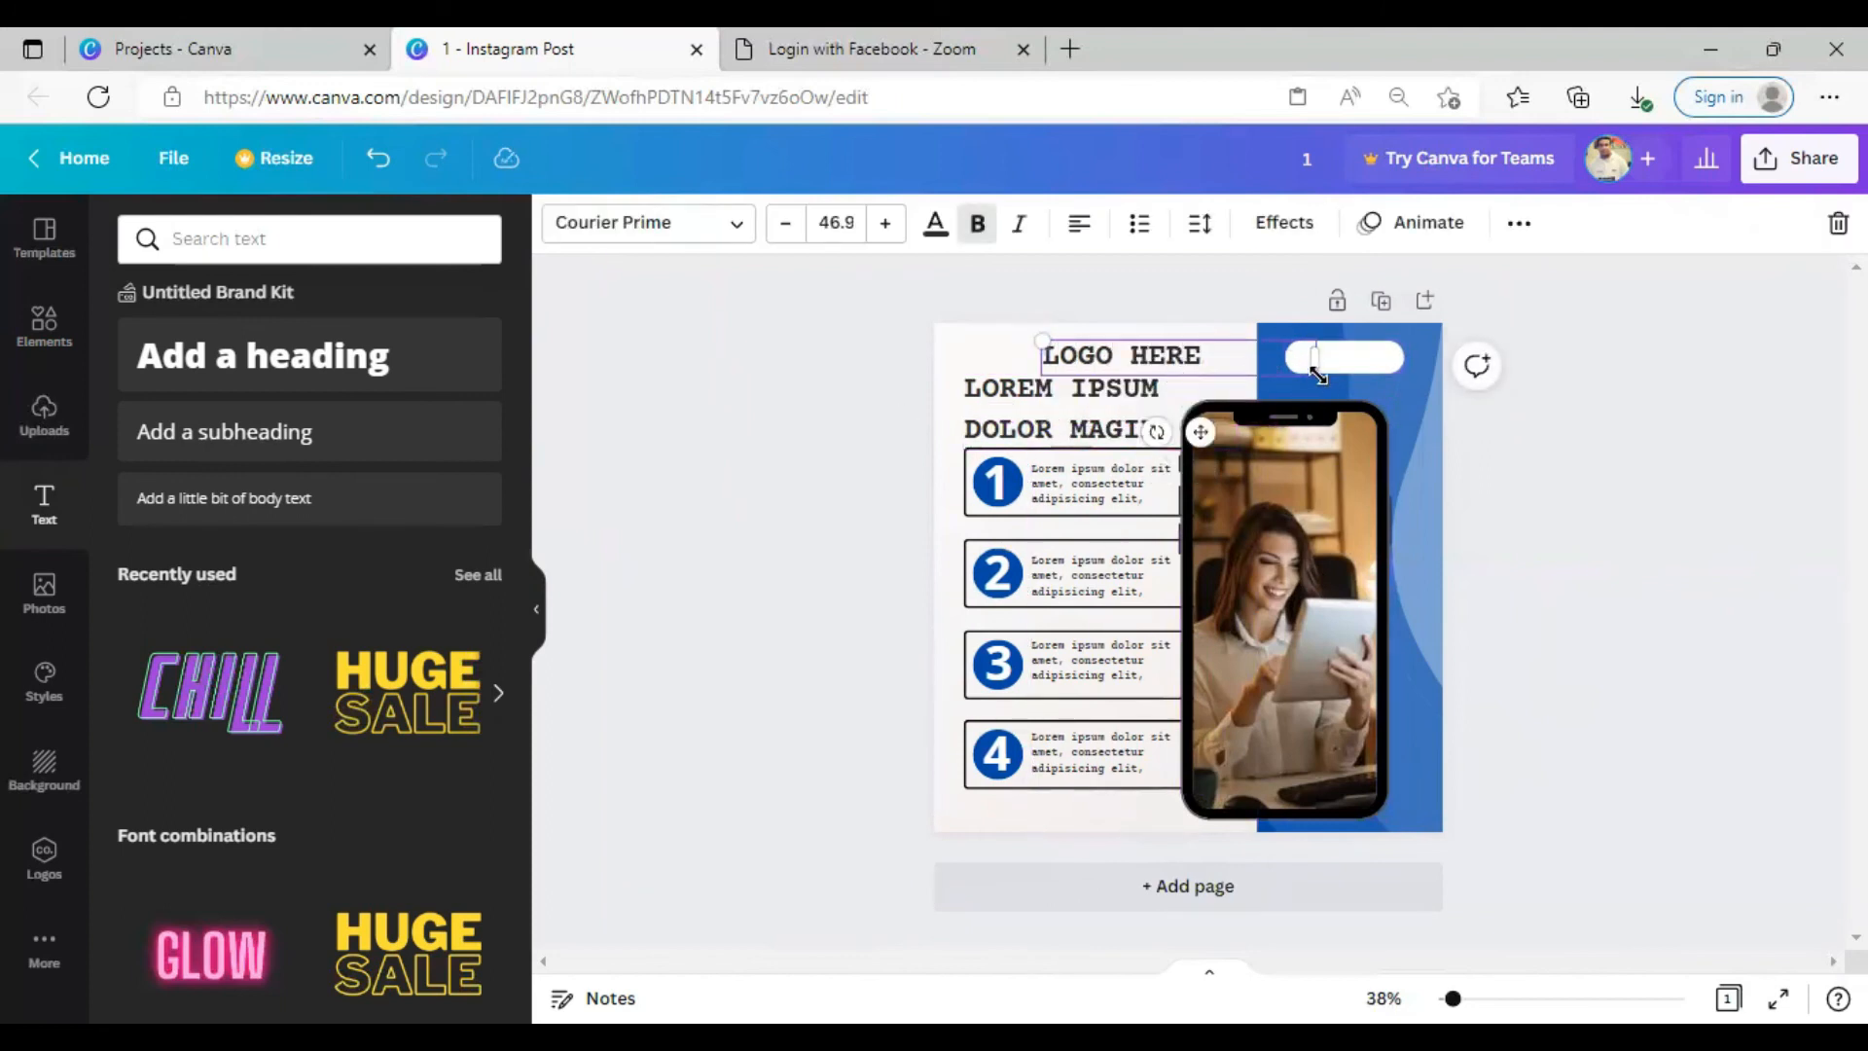
Shrink the LOGO HERE text and fit it inside the white rounded shape above the phone
left_click_drag(1318, 376, 1369, 359)
left_click(1674, 448)
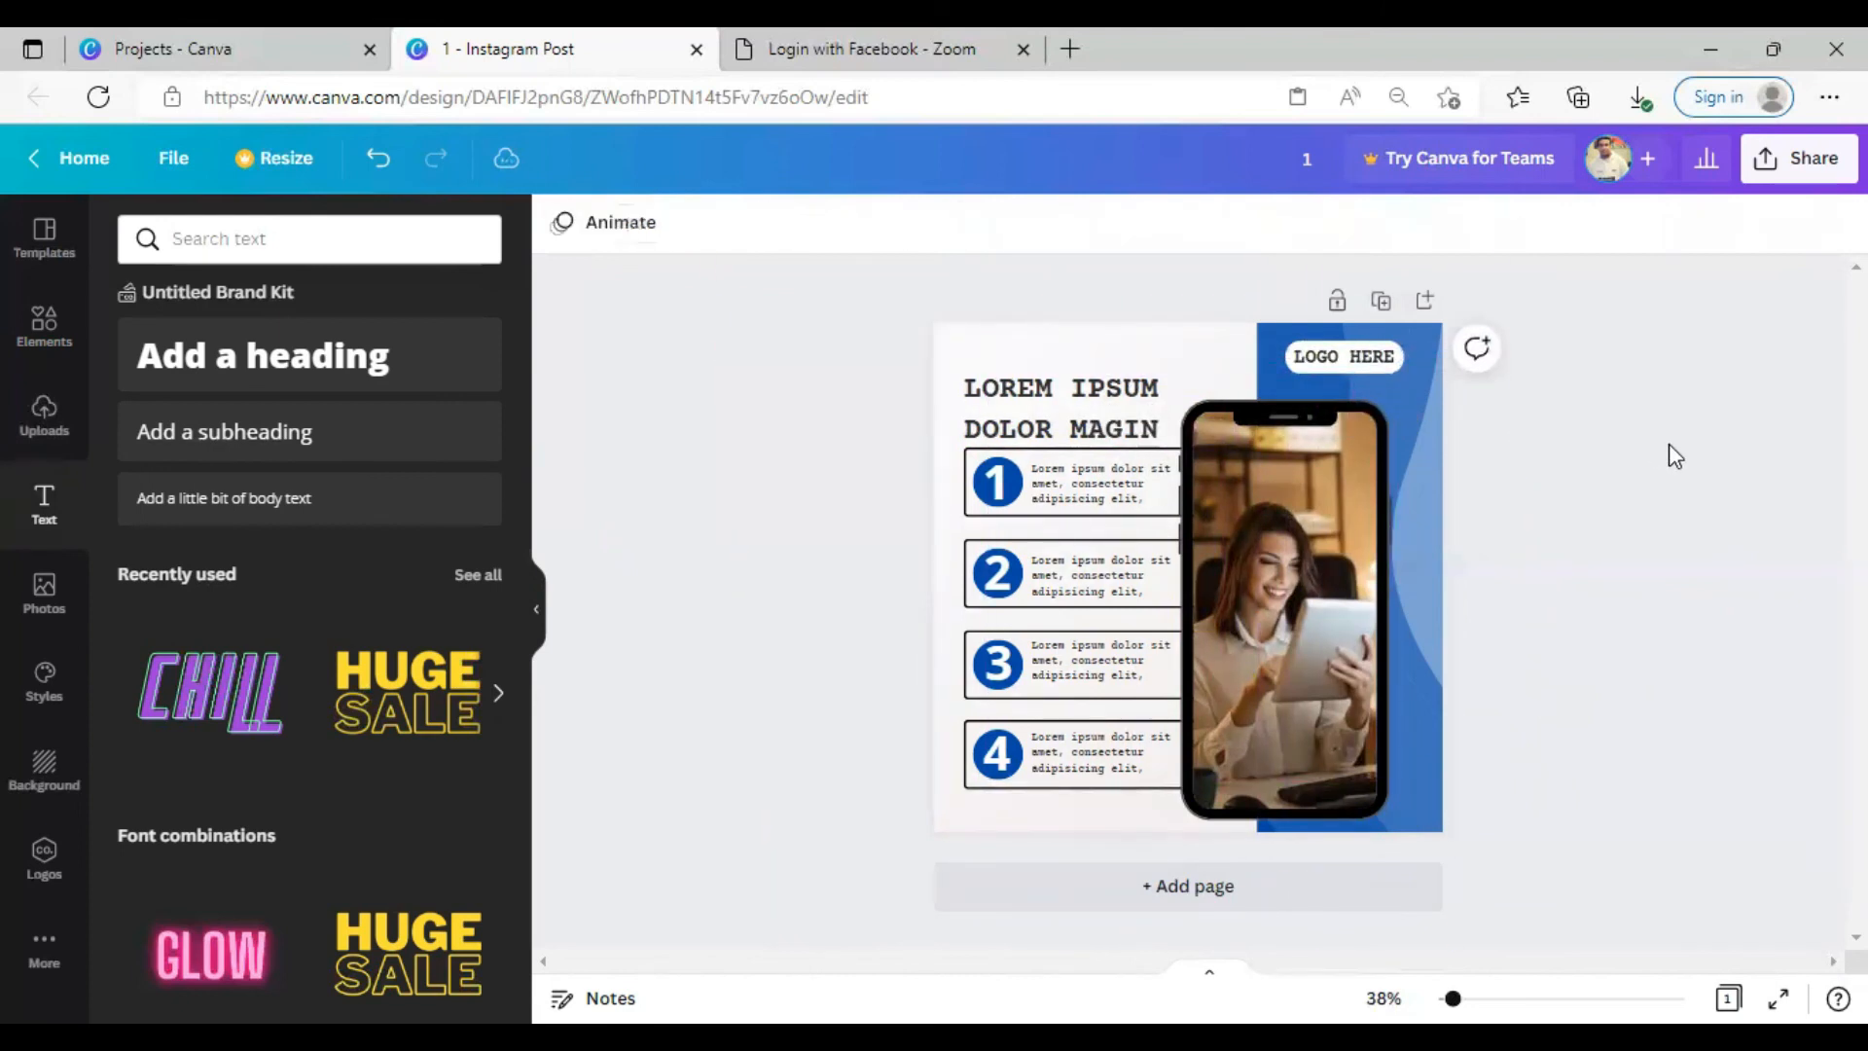
Add the recently used chevron, plus-sign, yellow halftone and dotted-strip graphics to the post
left_click(44, 329)
left_click(476, 370)
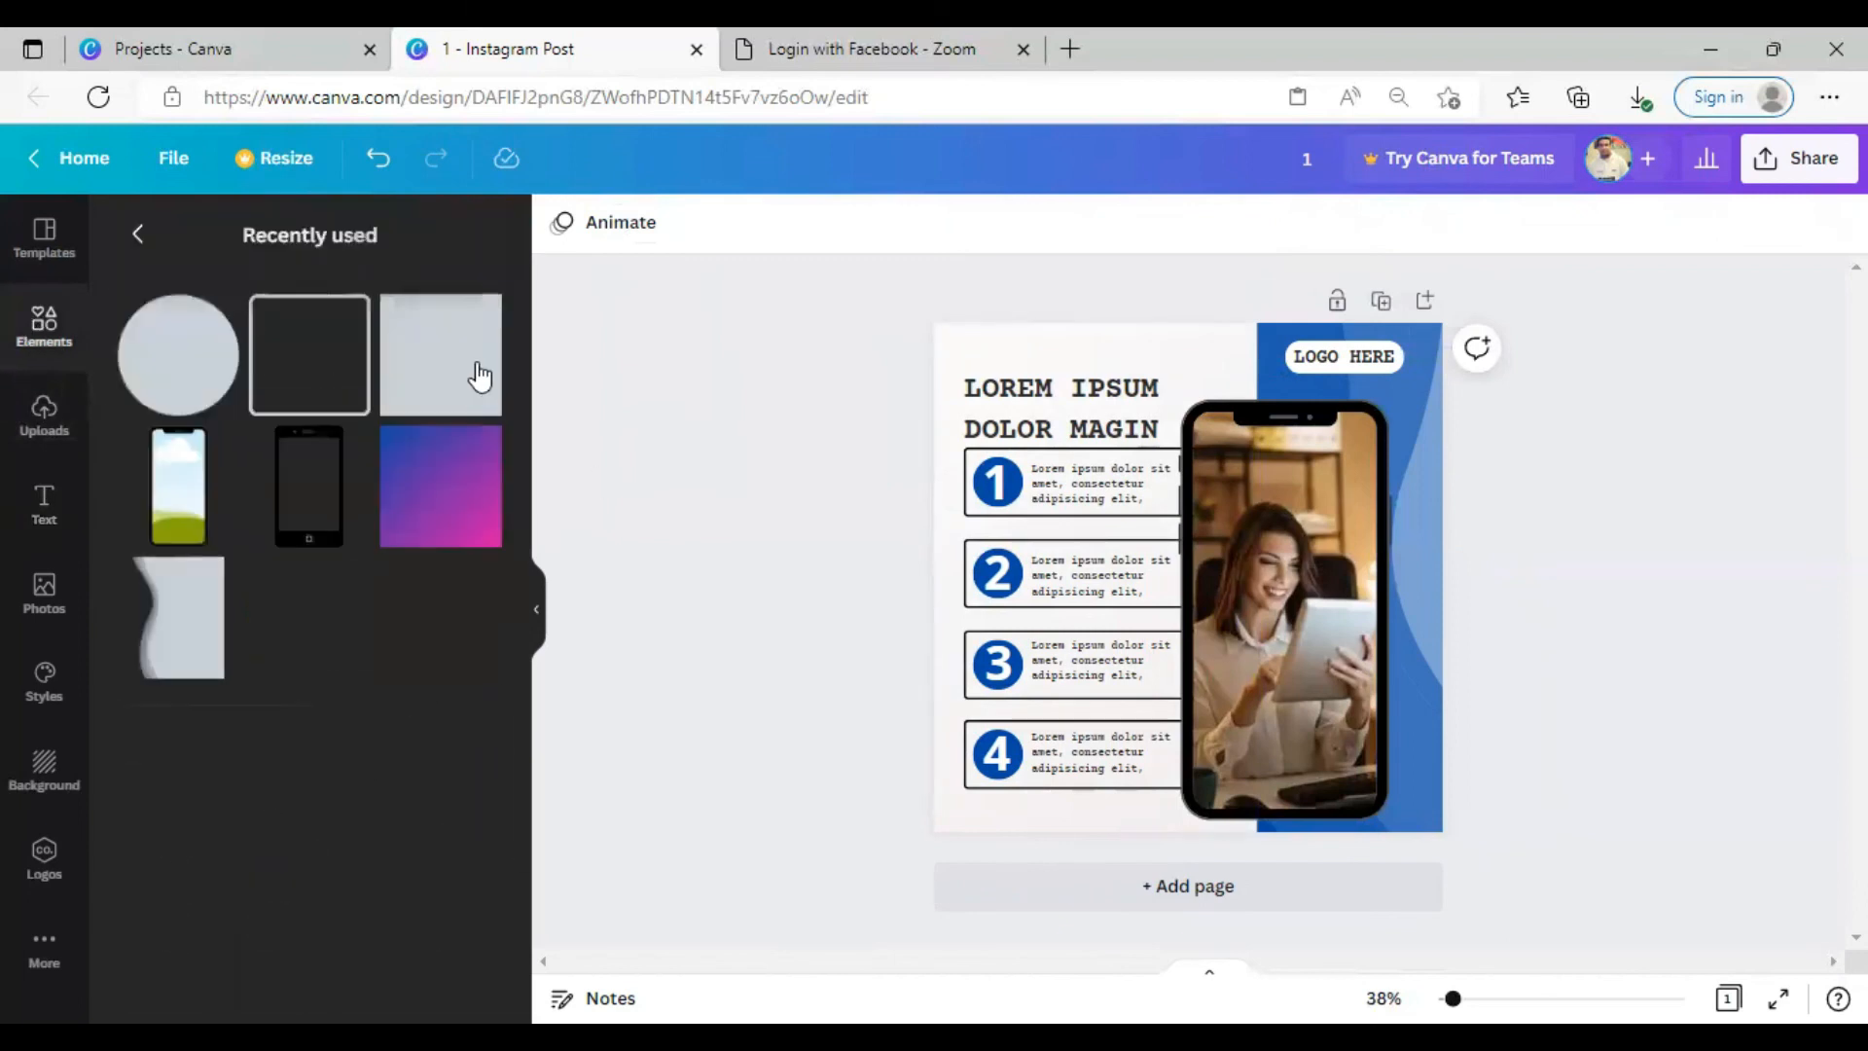
left_click(425, 895)
scroll(383, 584, "down", 1)
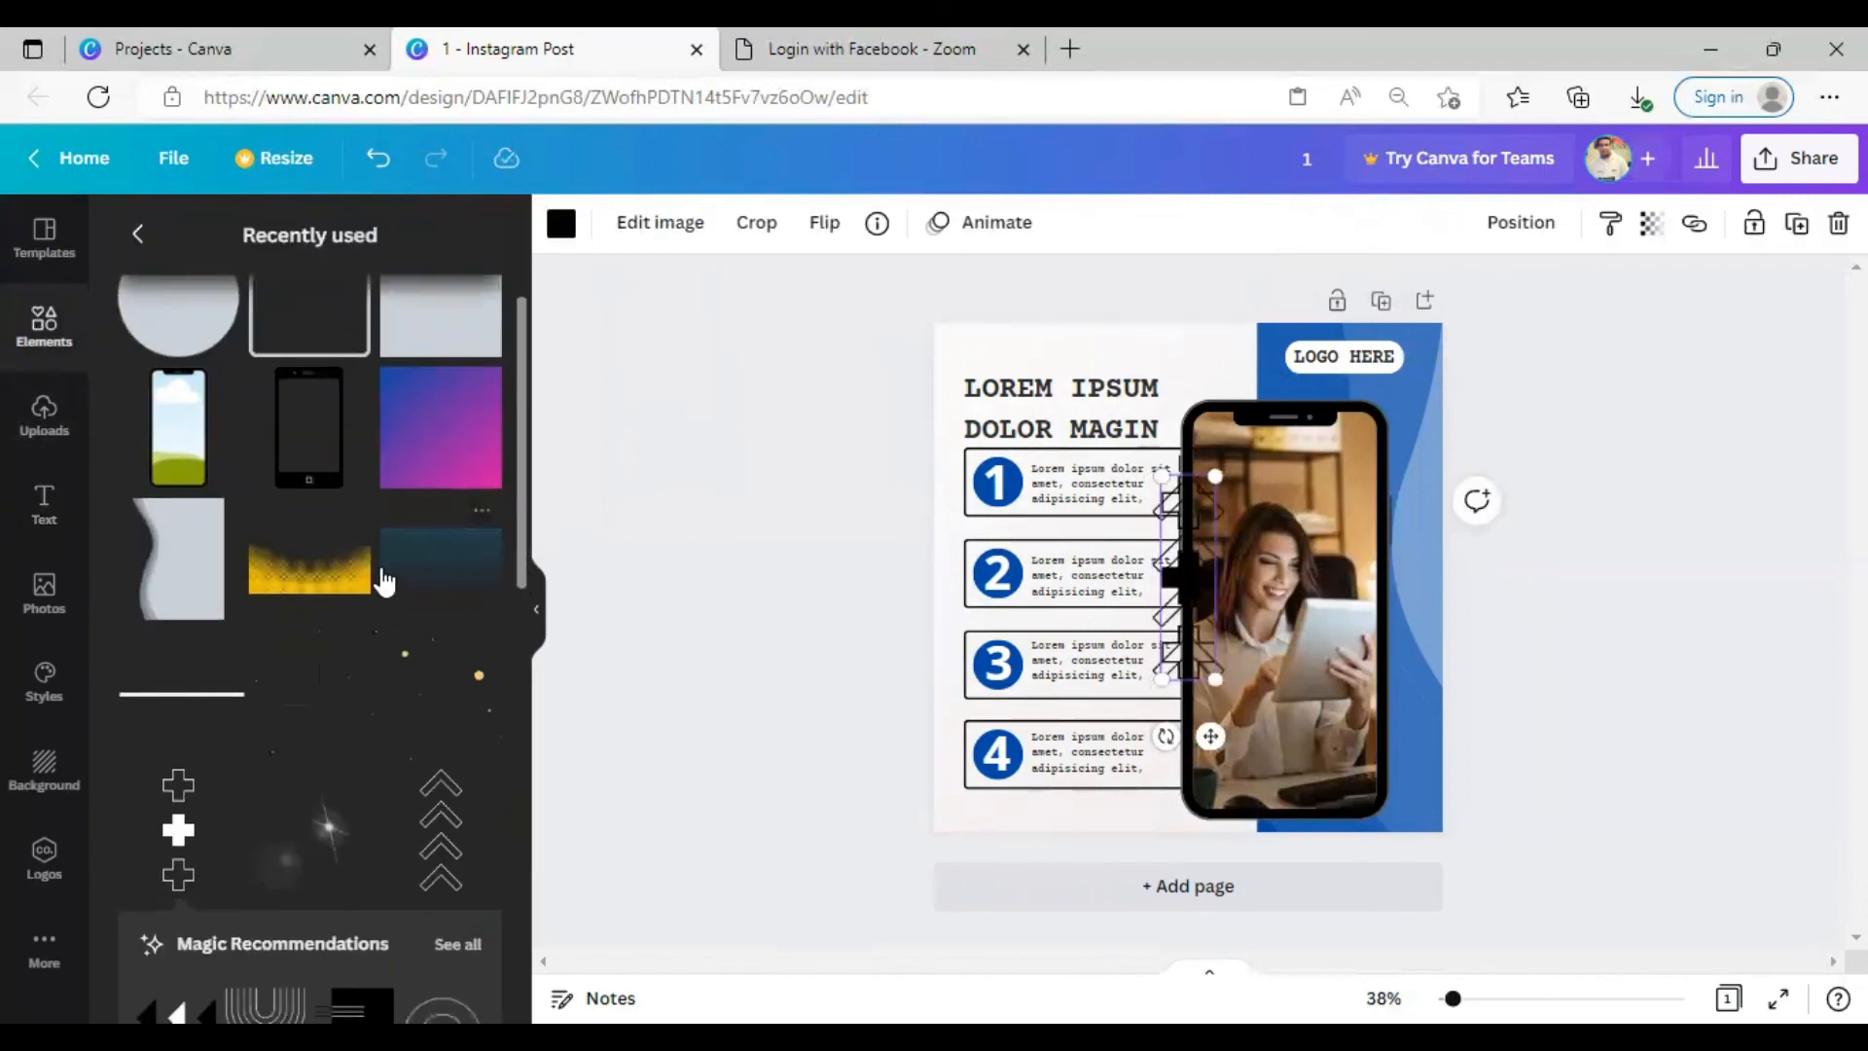
left_click(350, 569)
scroll(522, 522, "down", 5)
left_click(167, 686)
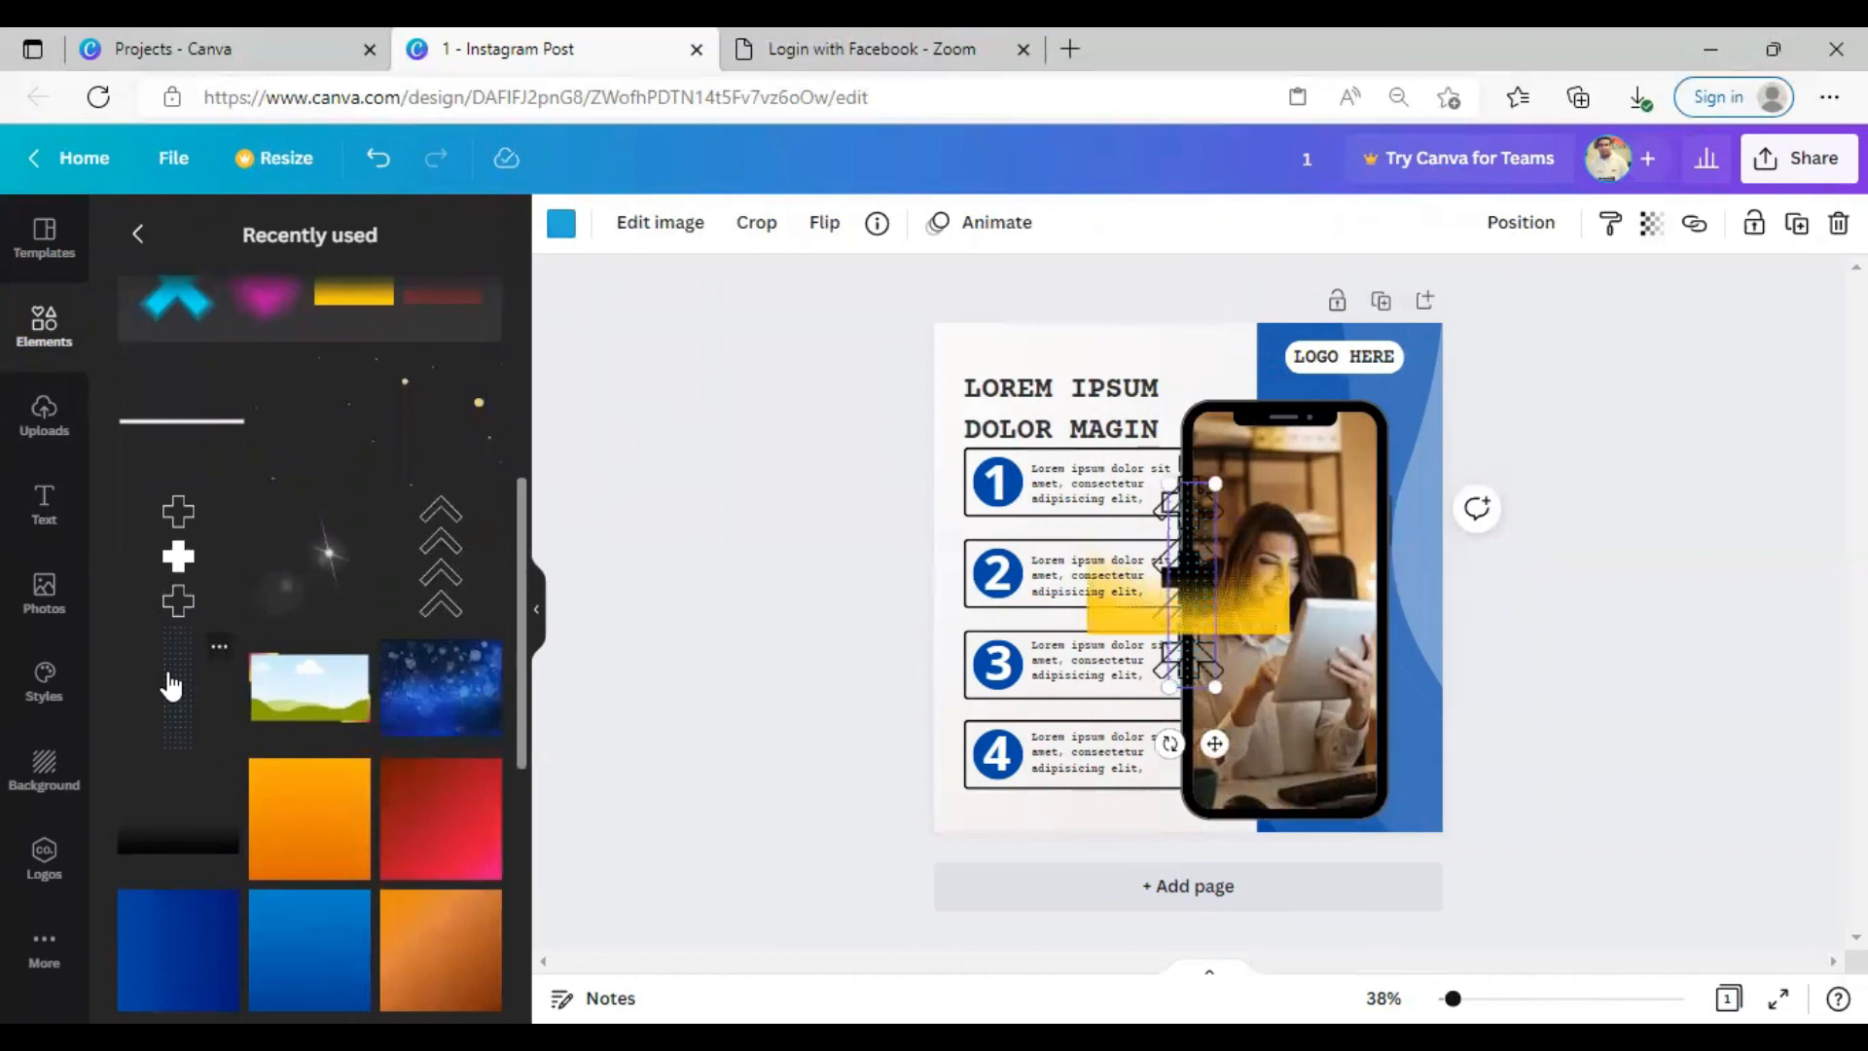
Rotate and enlarge the yellow halftone graphic so its dots run down the light panel's left edge
left_click_drag(1230, 635, 1015, 546)
left_click_drag(968, 629, 856, 514)
left_click_drag(914, 411, 862, 315)
left_click_drag(863, 618, 696, 908)
left_click_drag(855, 778, 930, 747)
right_click(931, 746)
key("Escape")
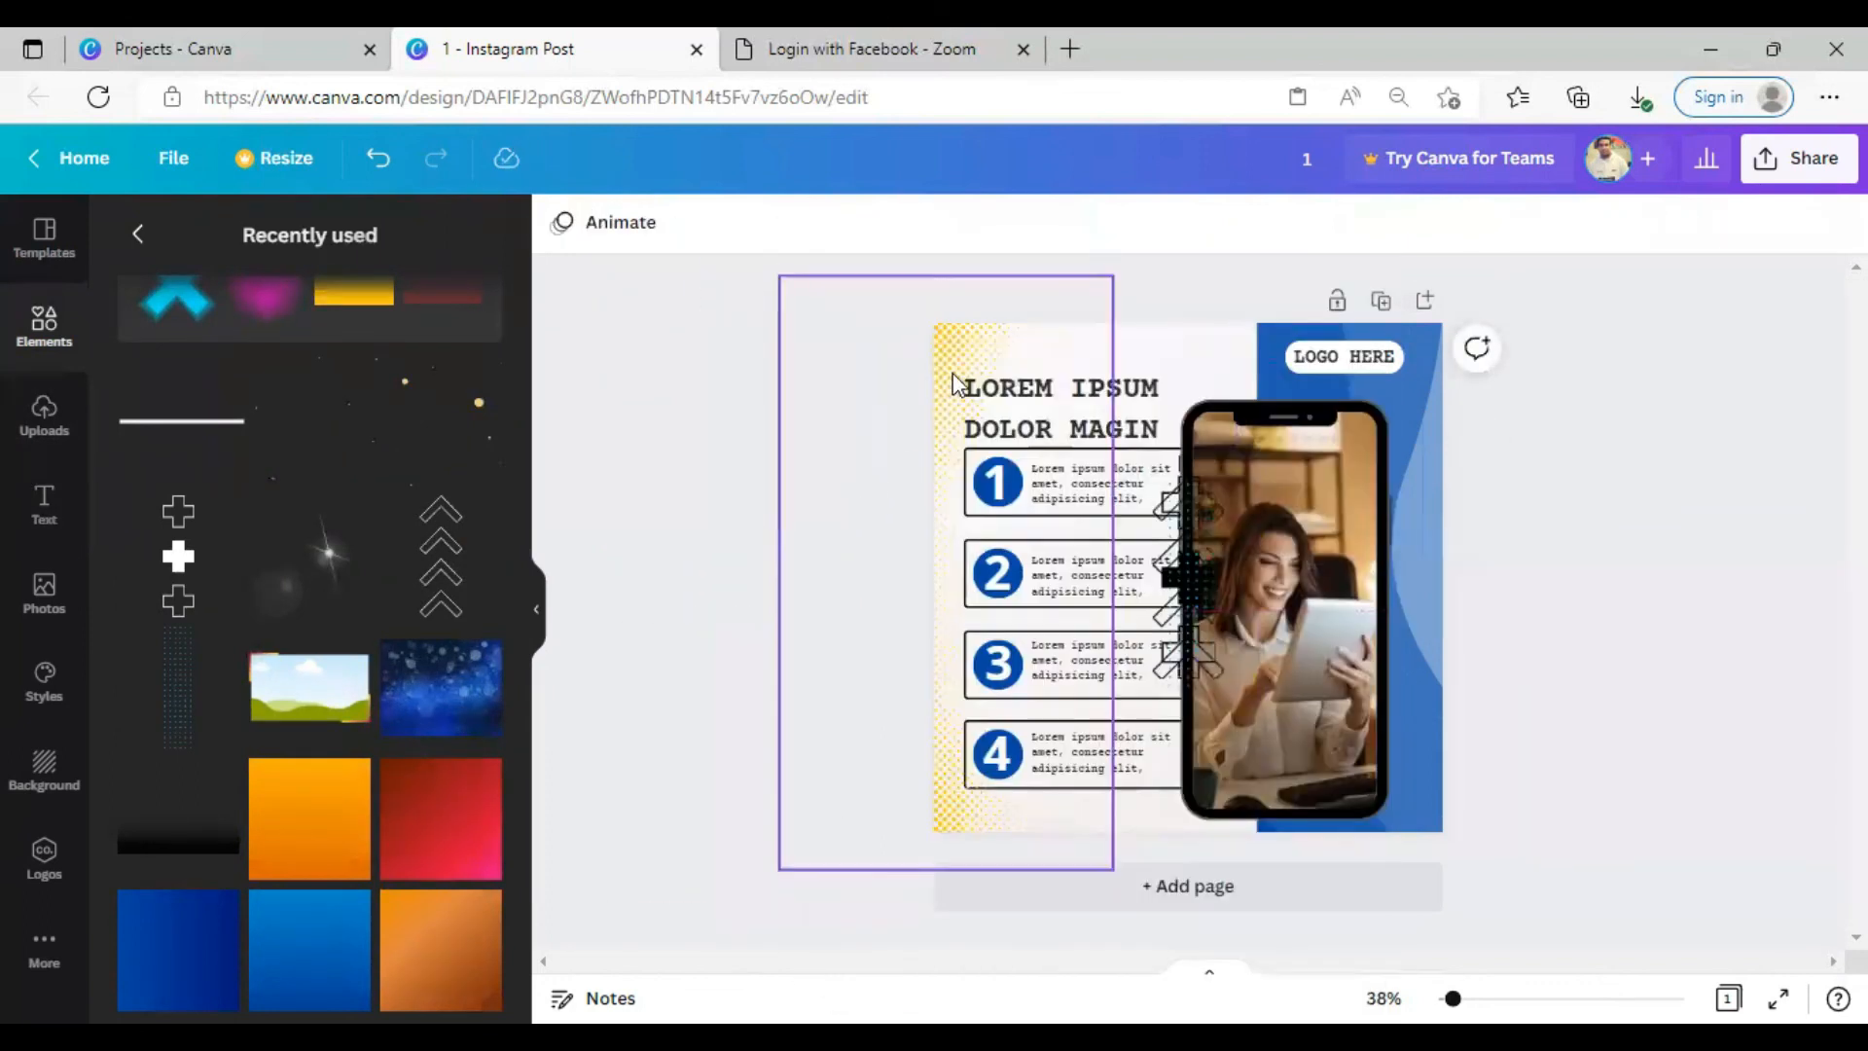
Recolor the halftone pattern to medium grey and fade it to a faint texture using its transparency setting
right_click(954, 379)
left_click(1651, 223)
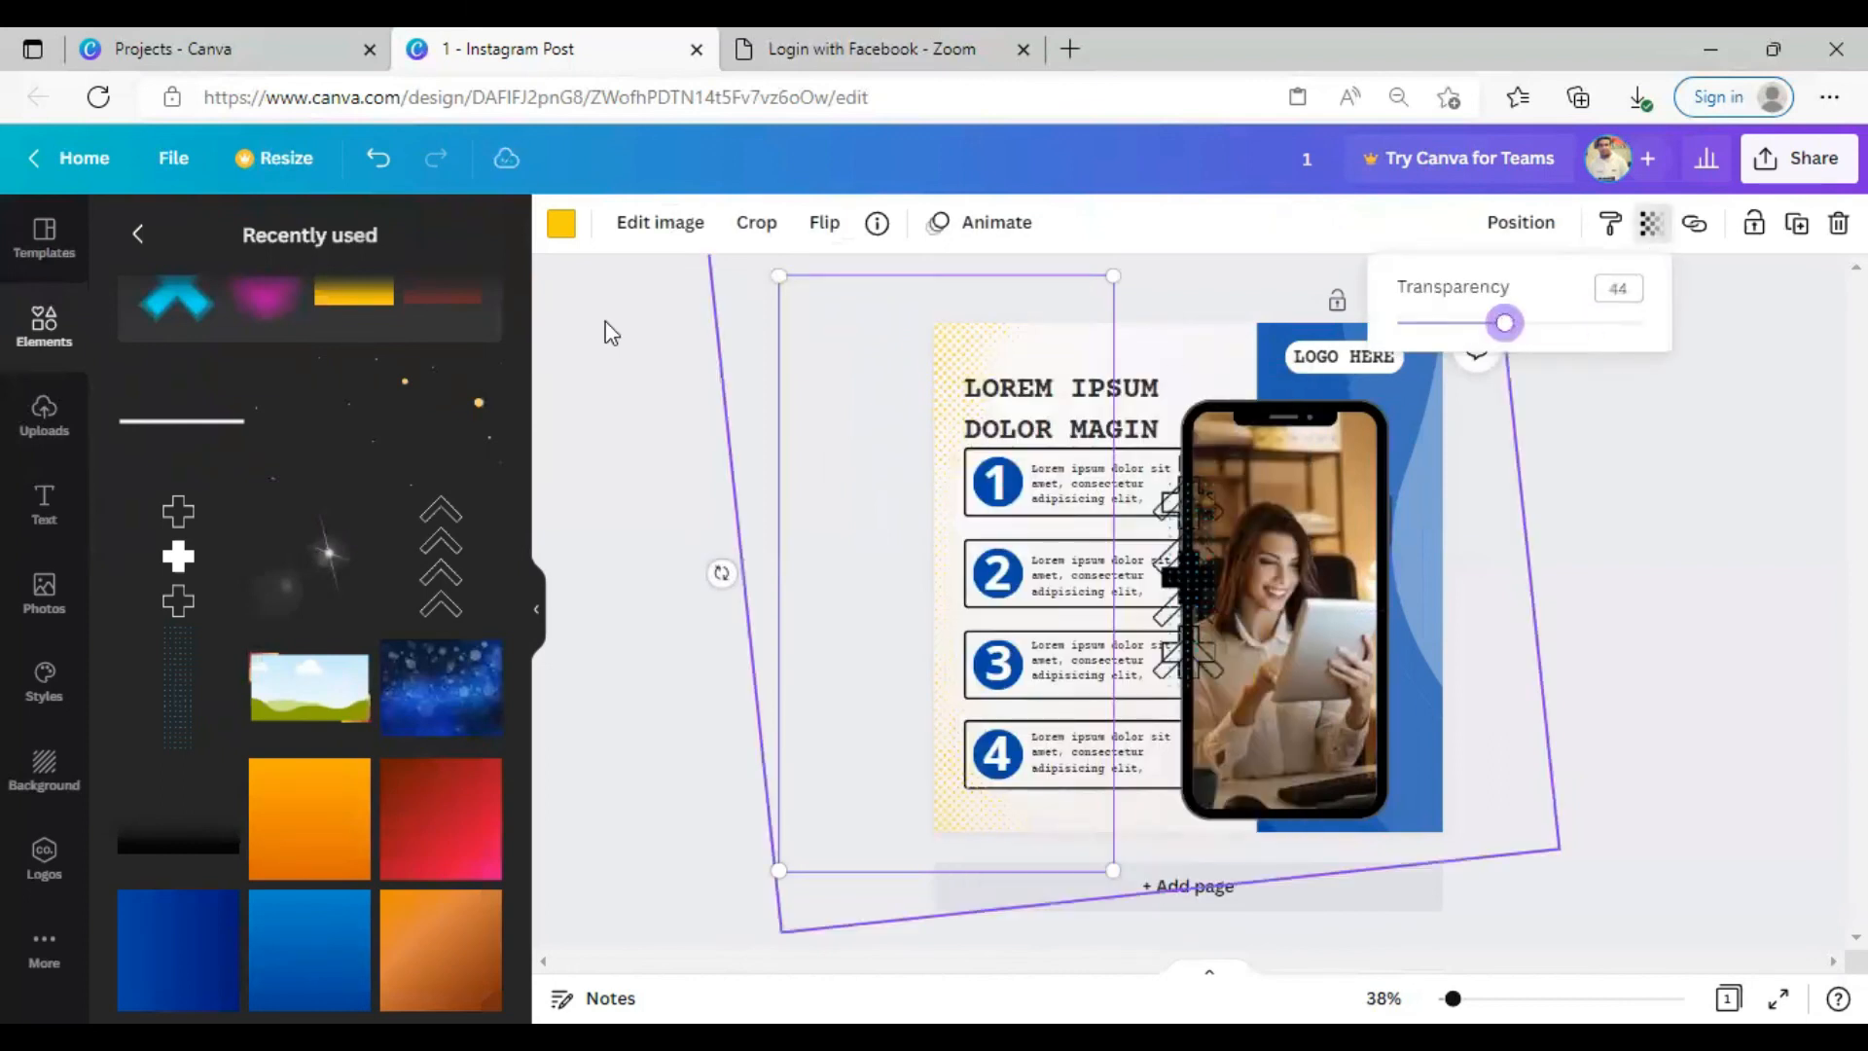
left_click(561, 223)
left_click(407, 862)
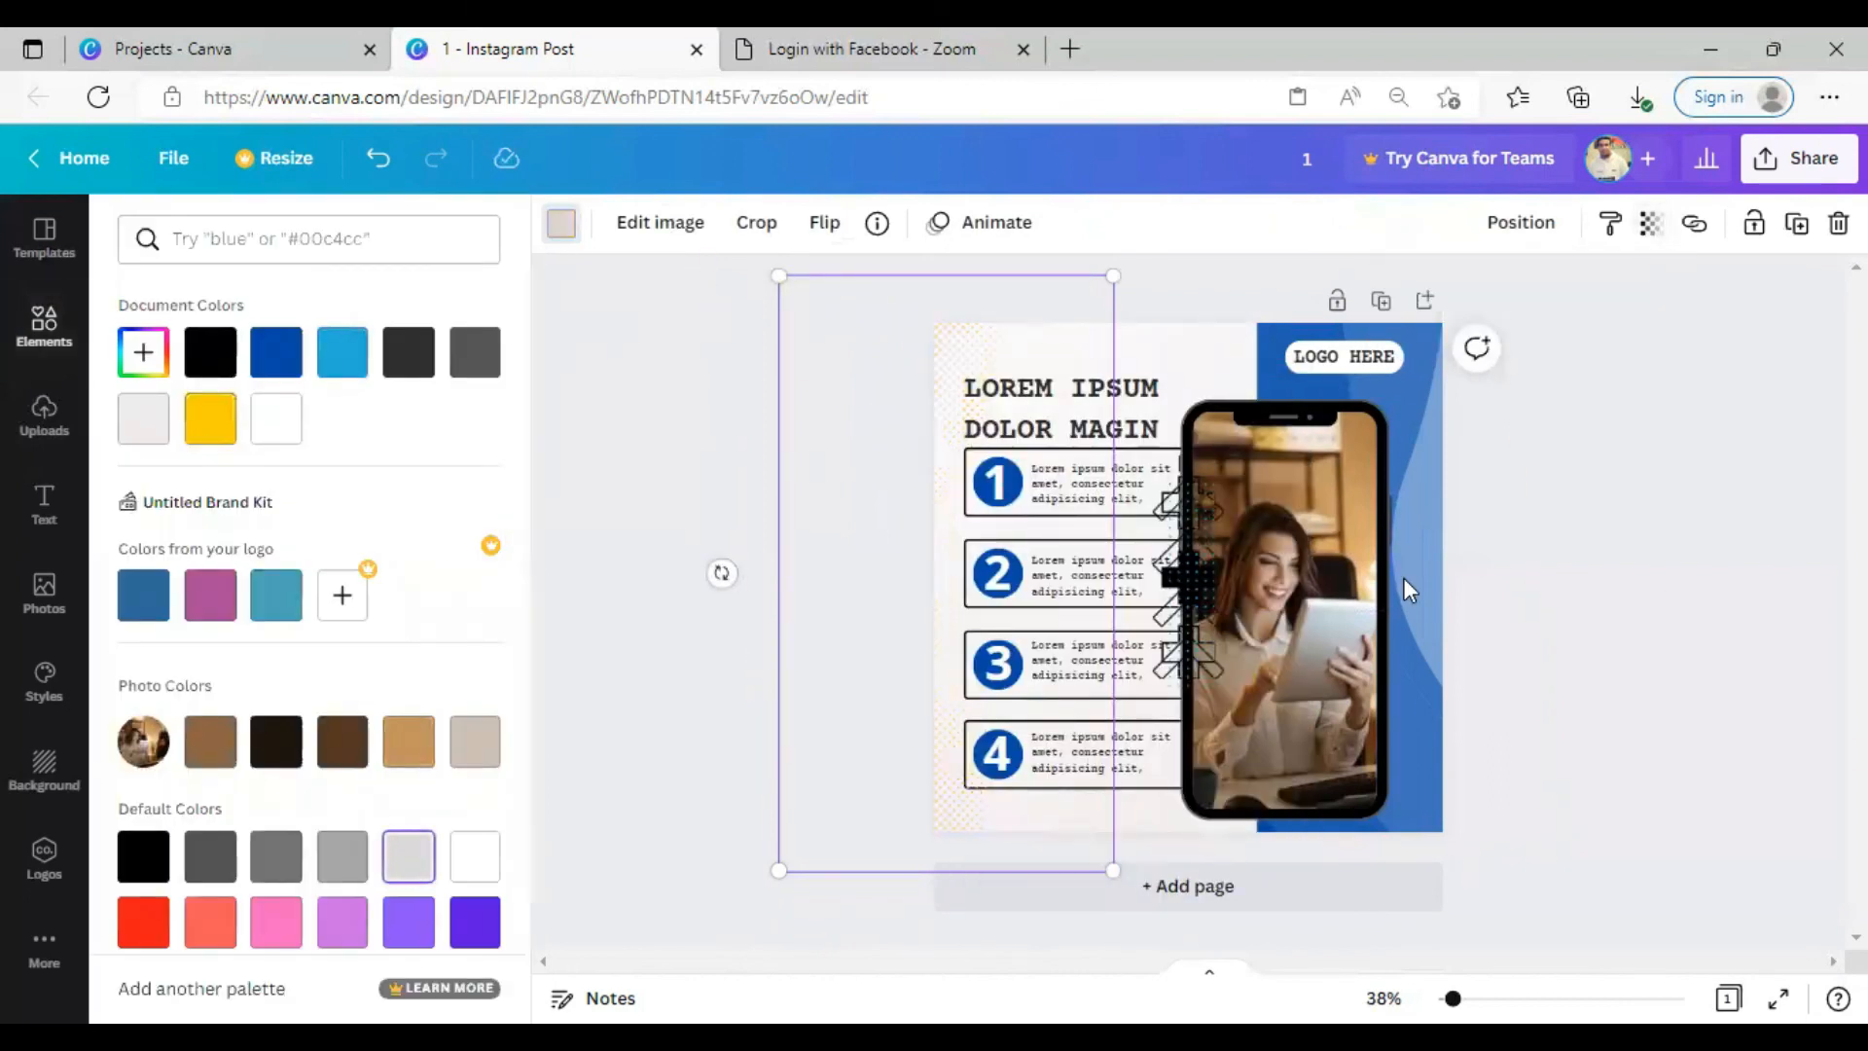
left_click(281, 854)
left_click(1652, 223)
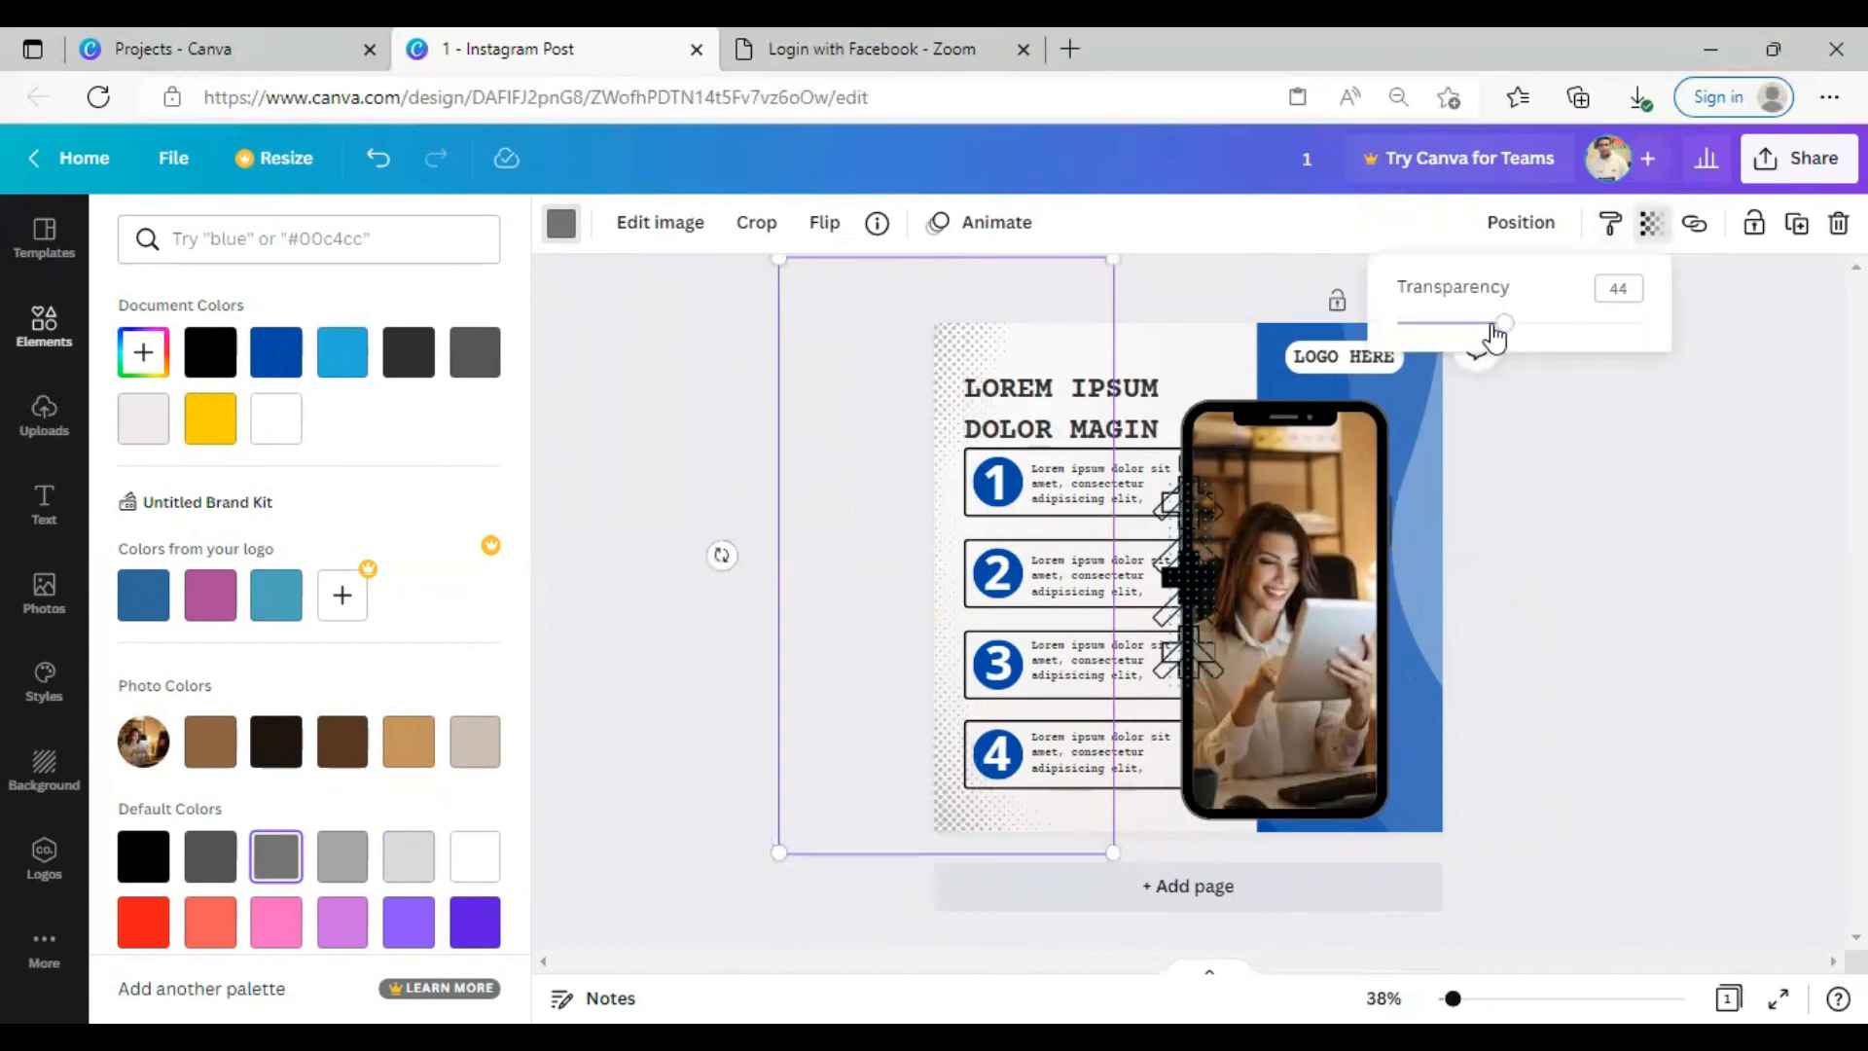
left_click_drag(1465, 327, 1443, 328)
left_click(1651, 448)
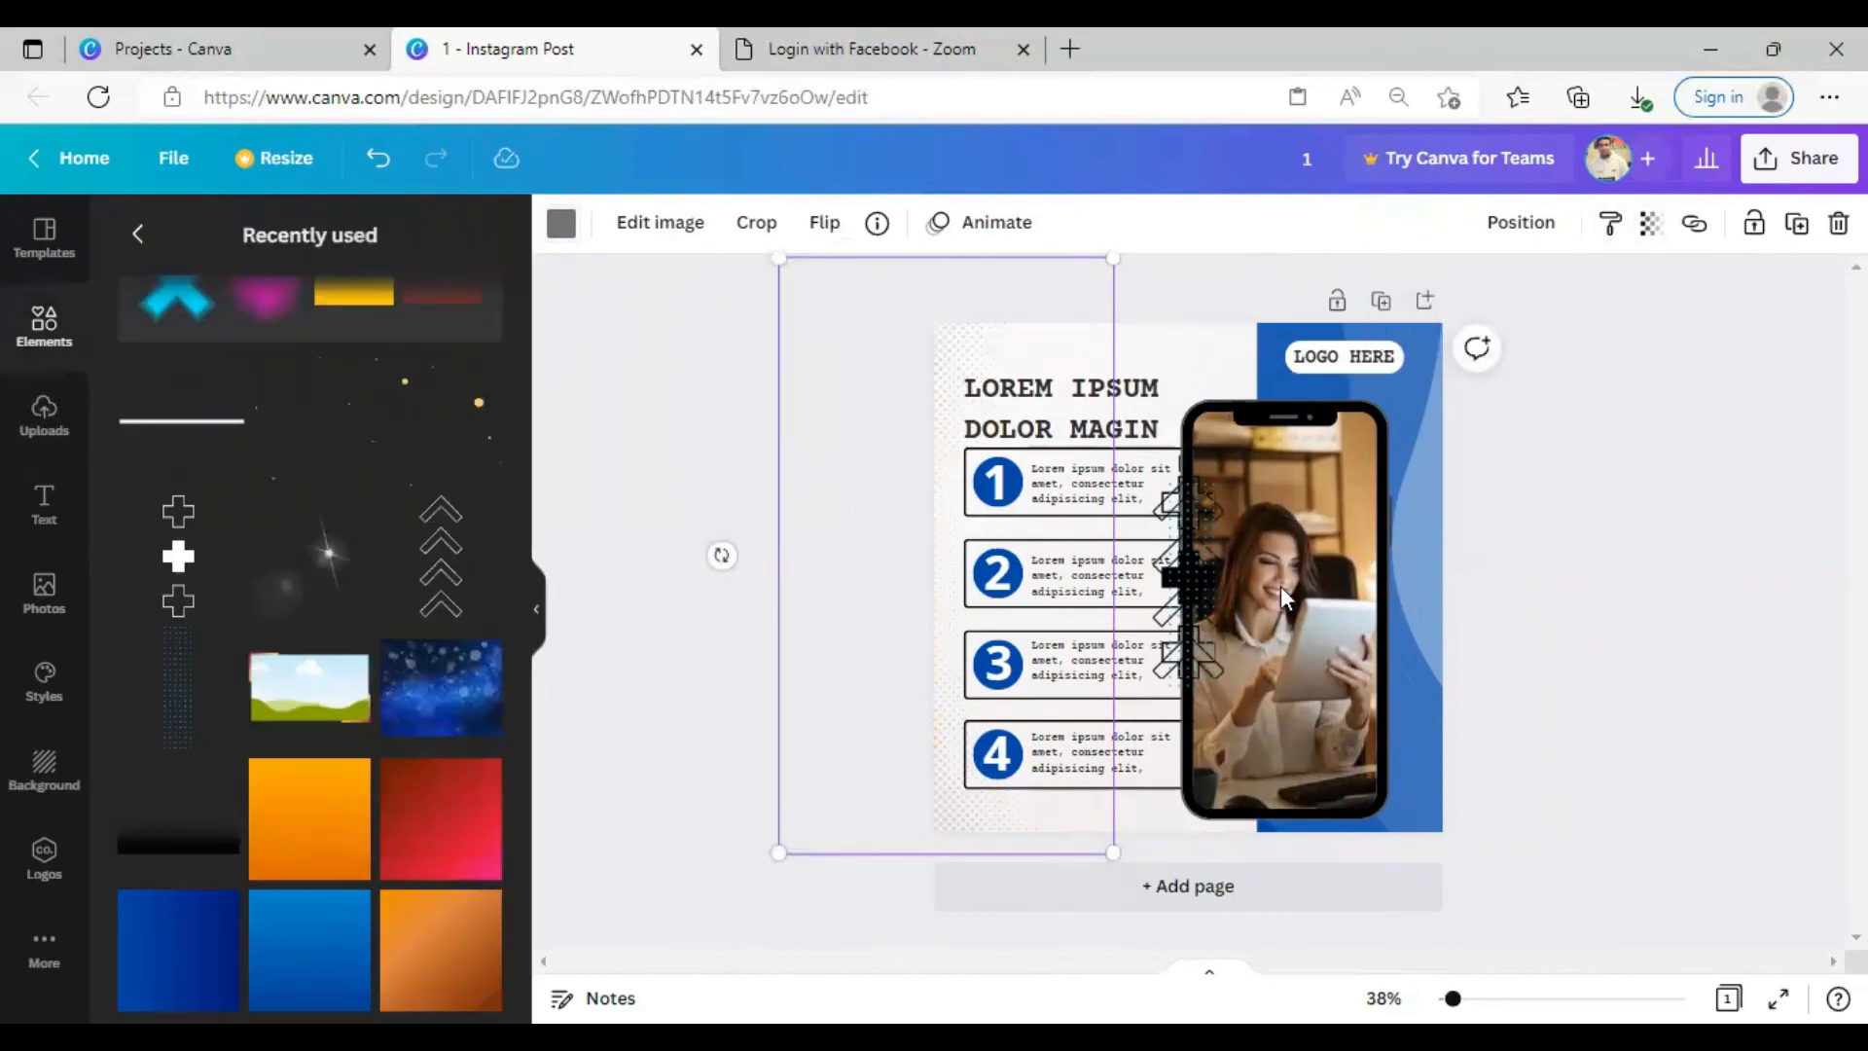
Shrink the dotted strip into the upper-right corner of the blue background and recolor it black
left_click_drag(1207, 584, 1460, 437)
left_click_drag(1459, 526, 1451, 449)
left_click(561, 223)
left_click(212, 355)
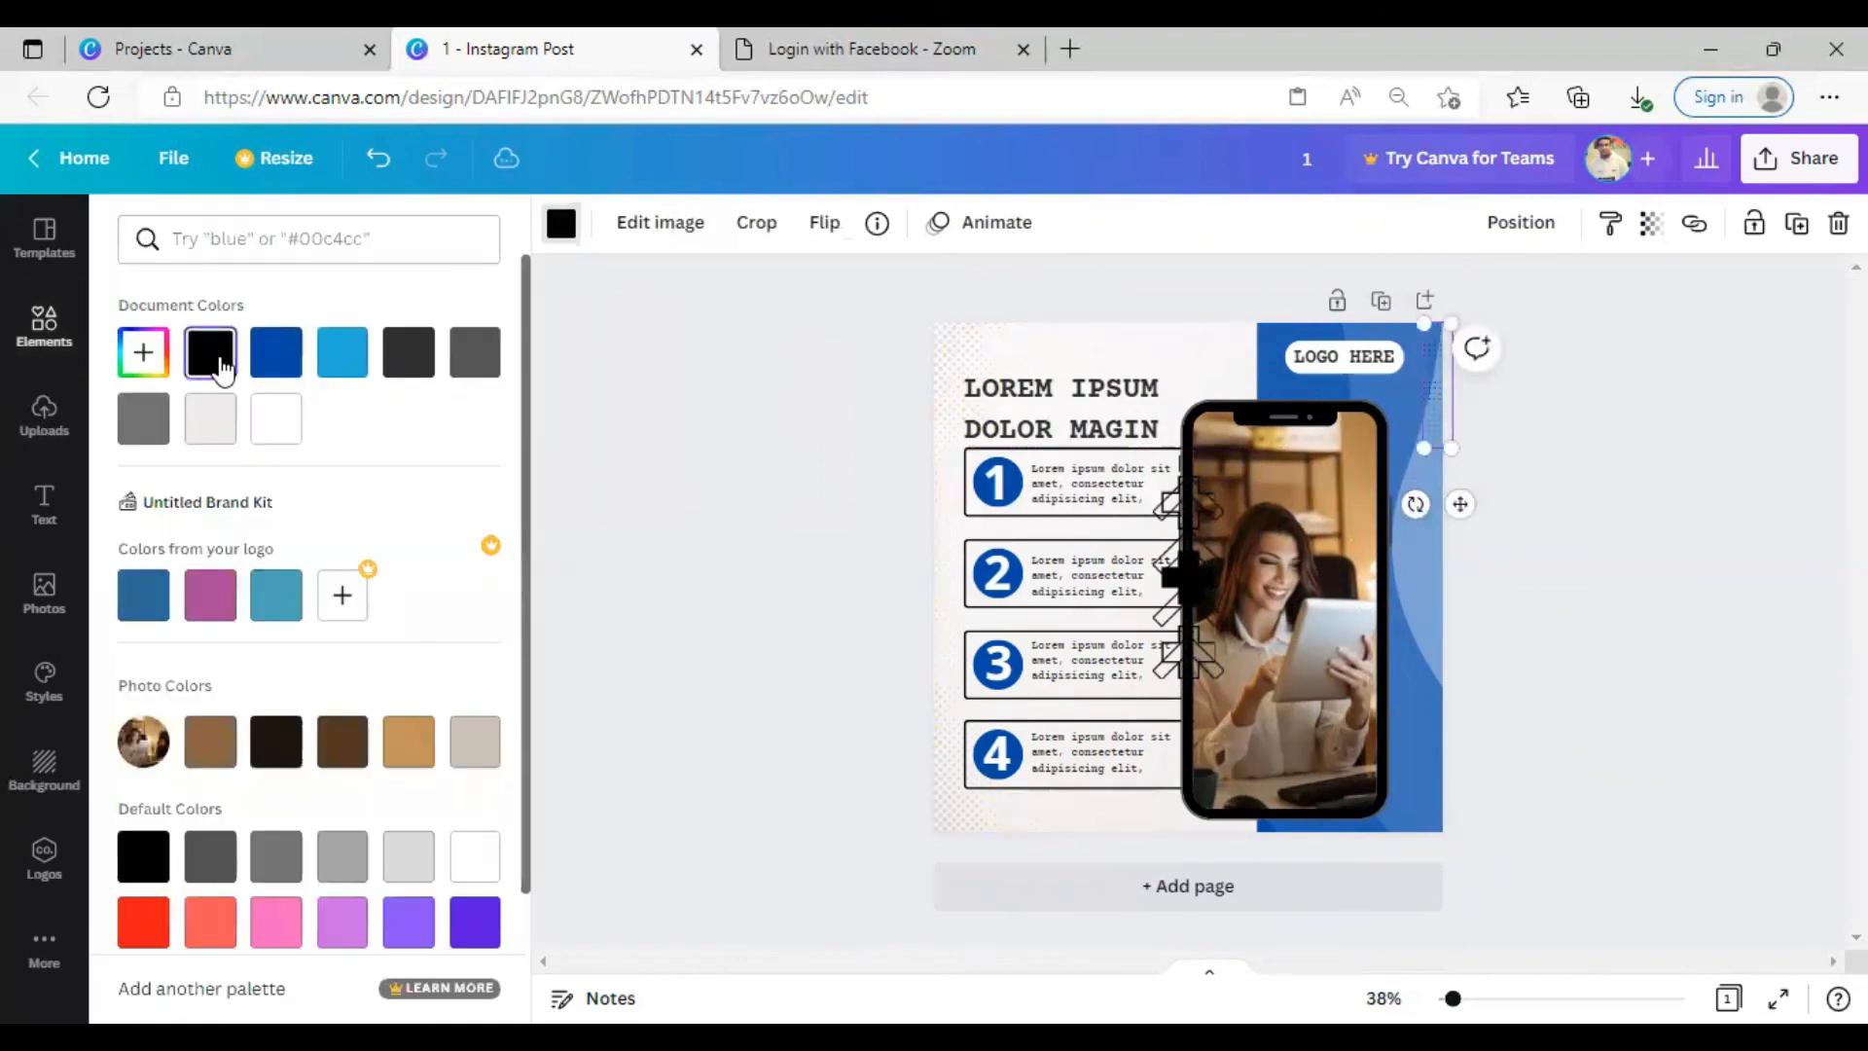
left_click(1626, 625)
Shrink the plus-sign graphic, place it near the upper-right of the phone's photo and recolor it white
left_click(1204, 581)
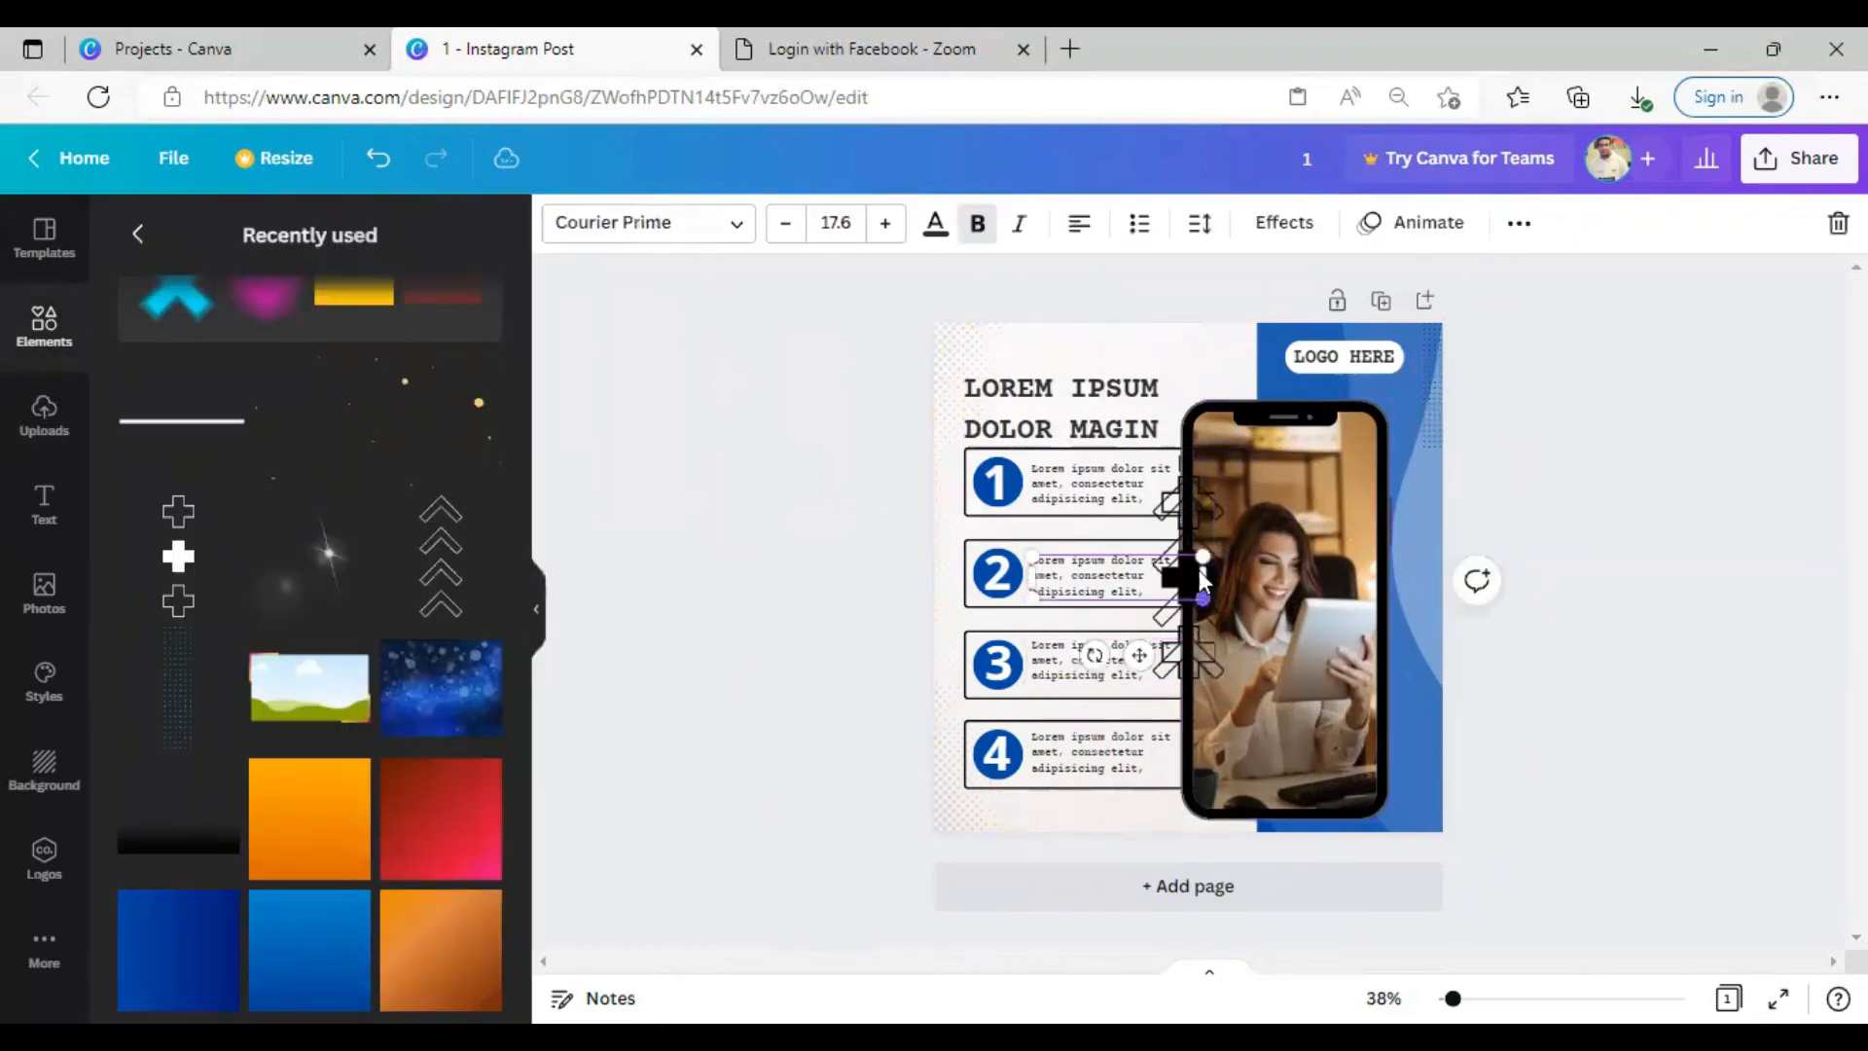
left_click_drag(1204, 581, 1319, 573)
left_click_drag(1318, 709, 1382, 535)
left_click(561, 223)
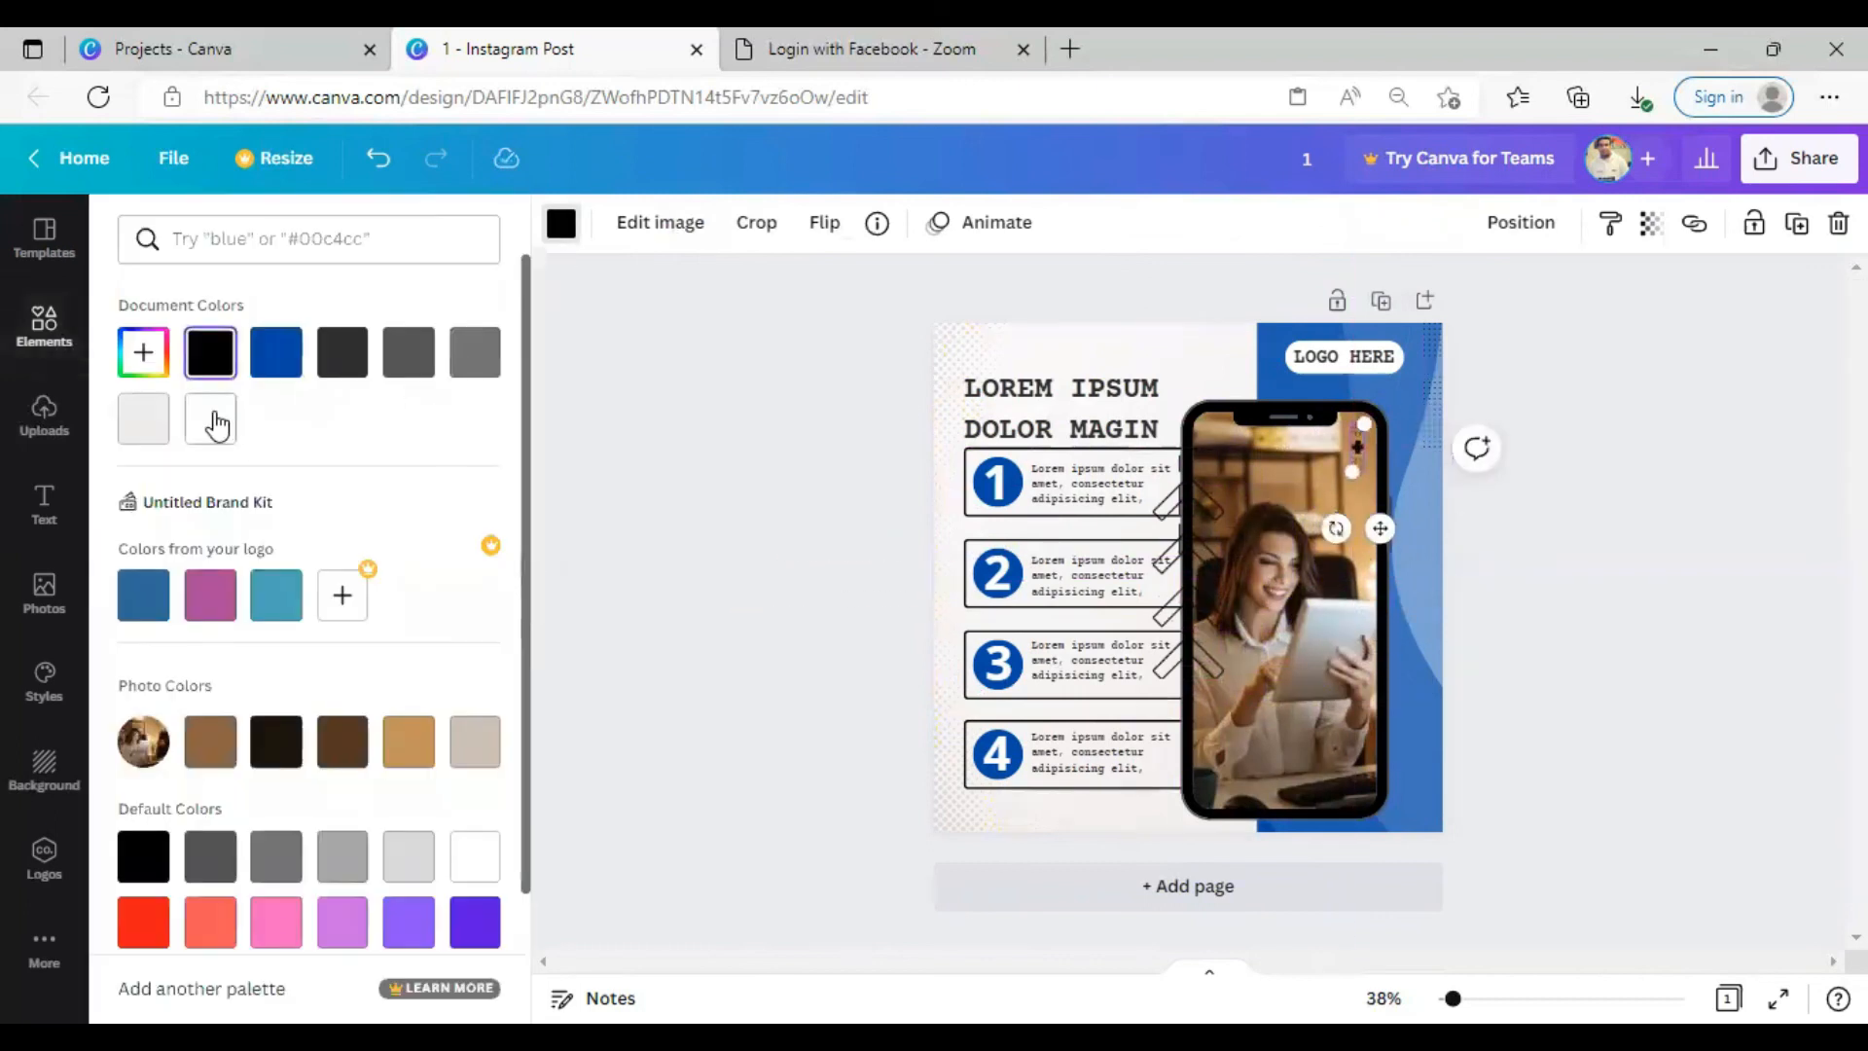
left_click(755, 505)
Shrink the chevron graphic and place it in the lower-right corner of the blue background
left_click(1197, 617)
left_click_drag(1225, 679, 1447, 875)
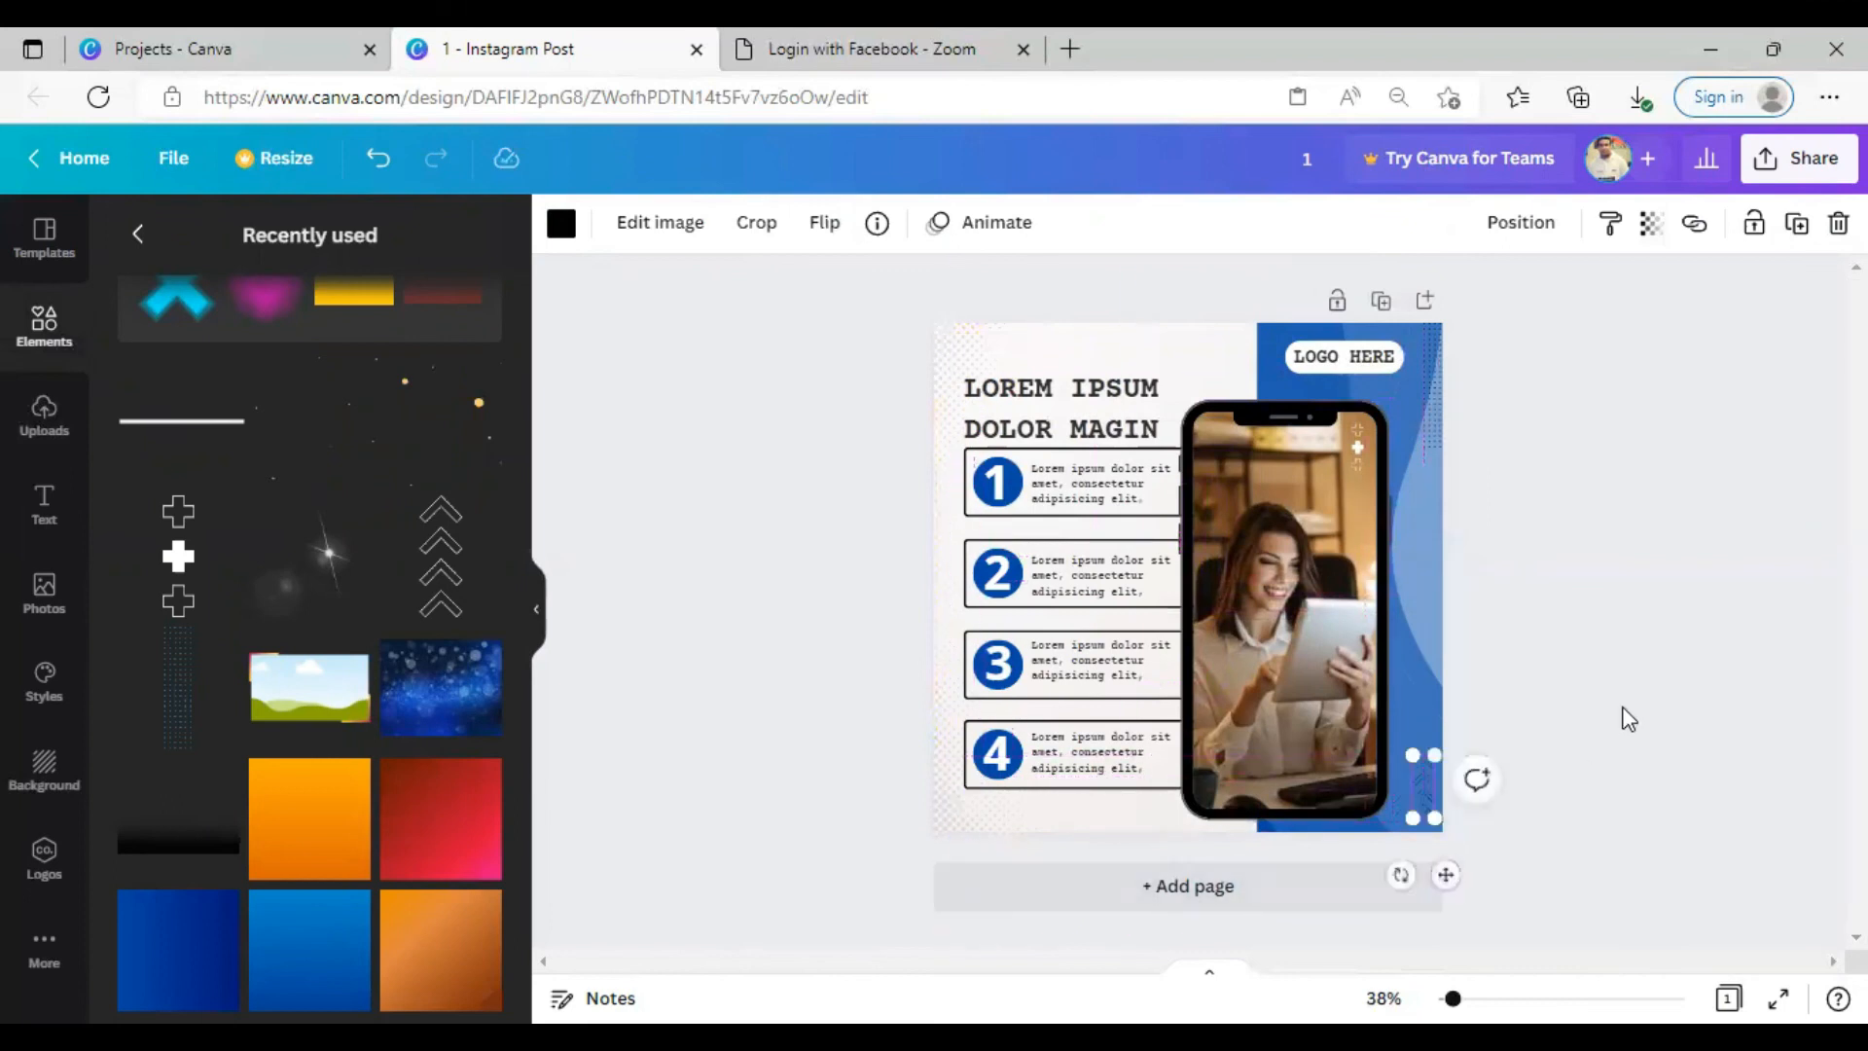
left_click(1622, 717)
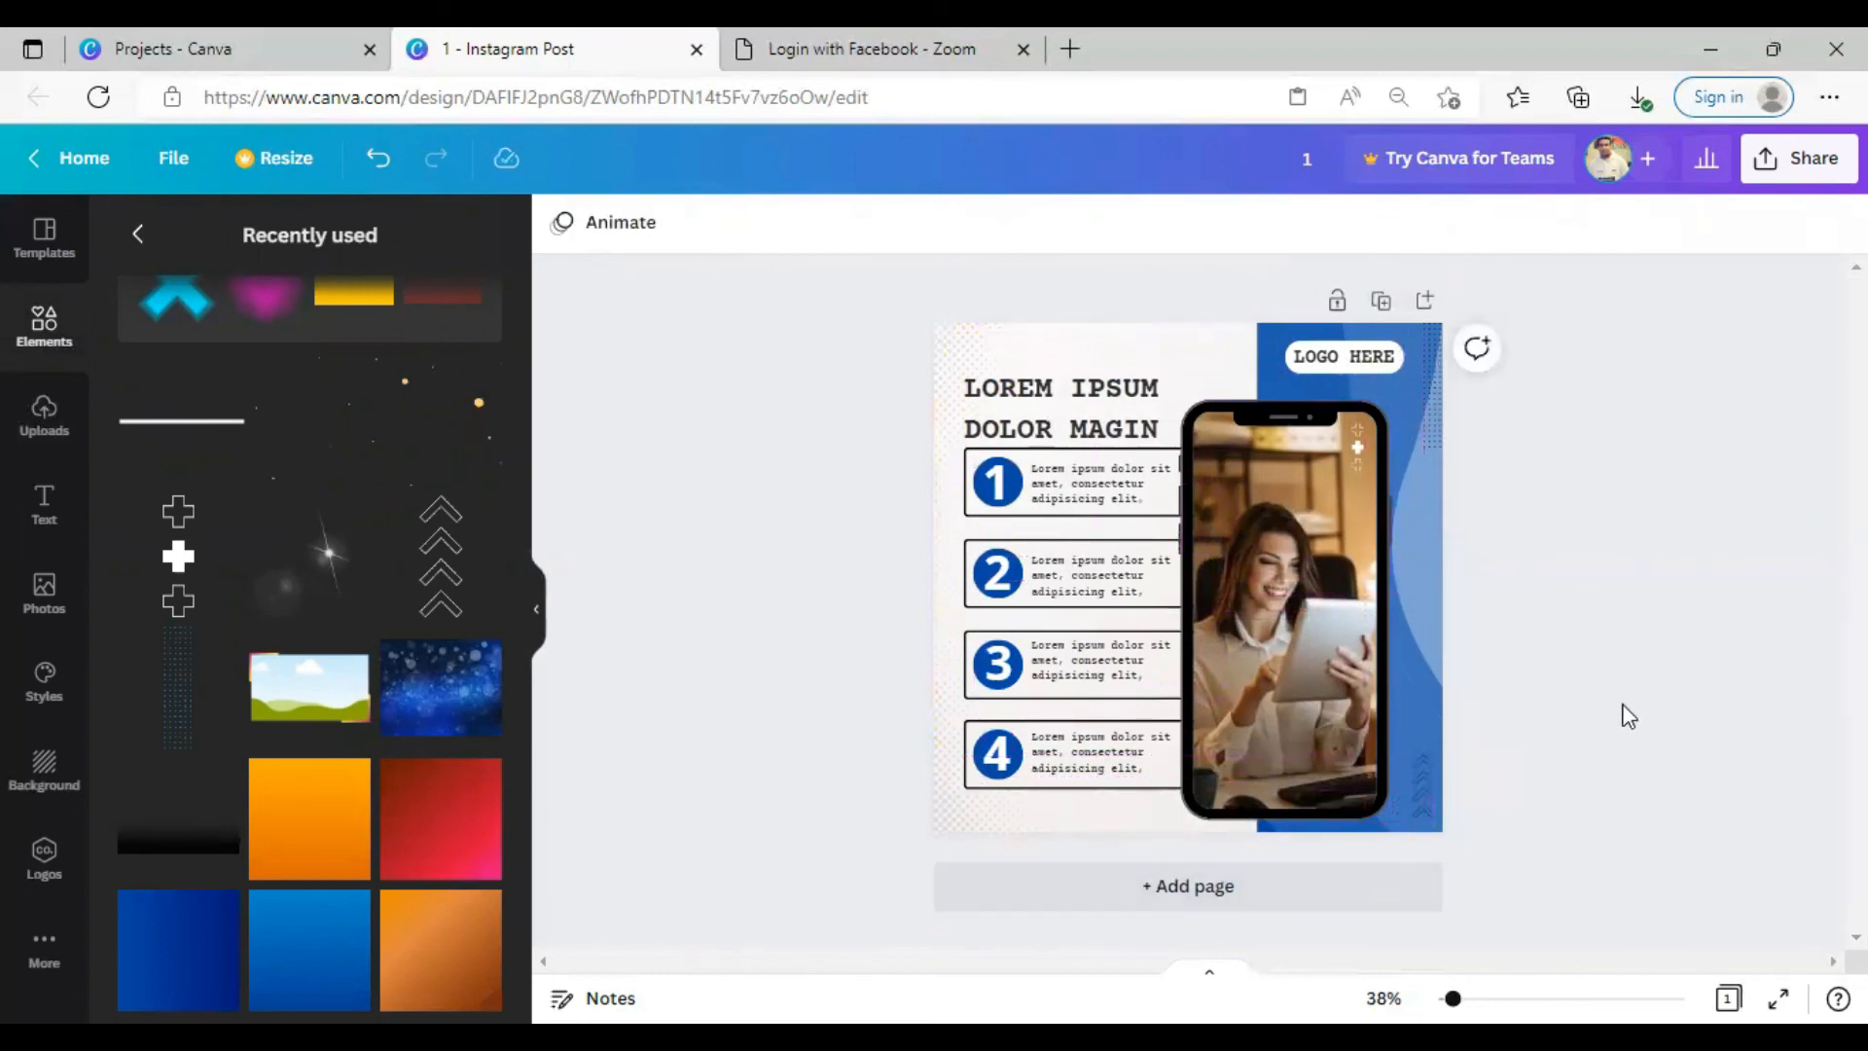